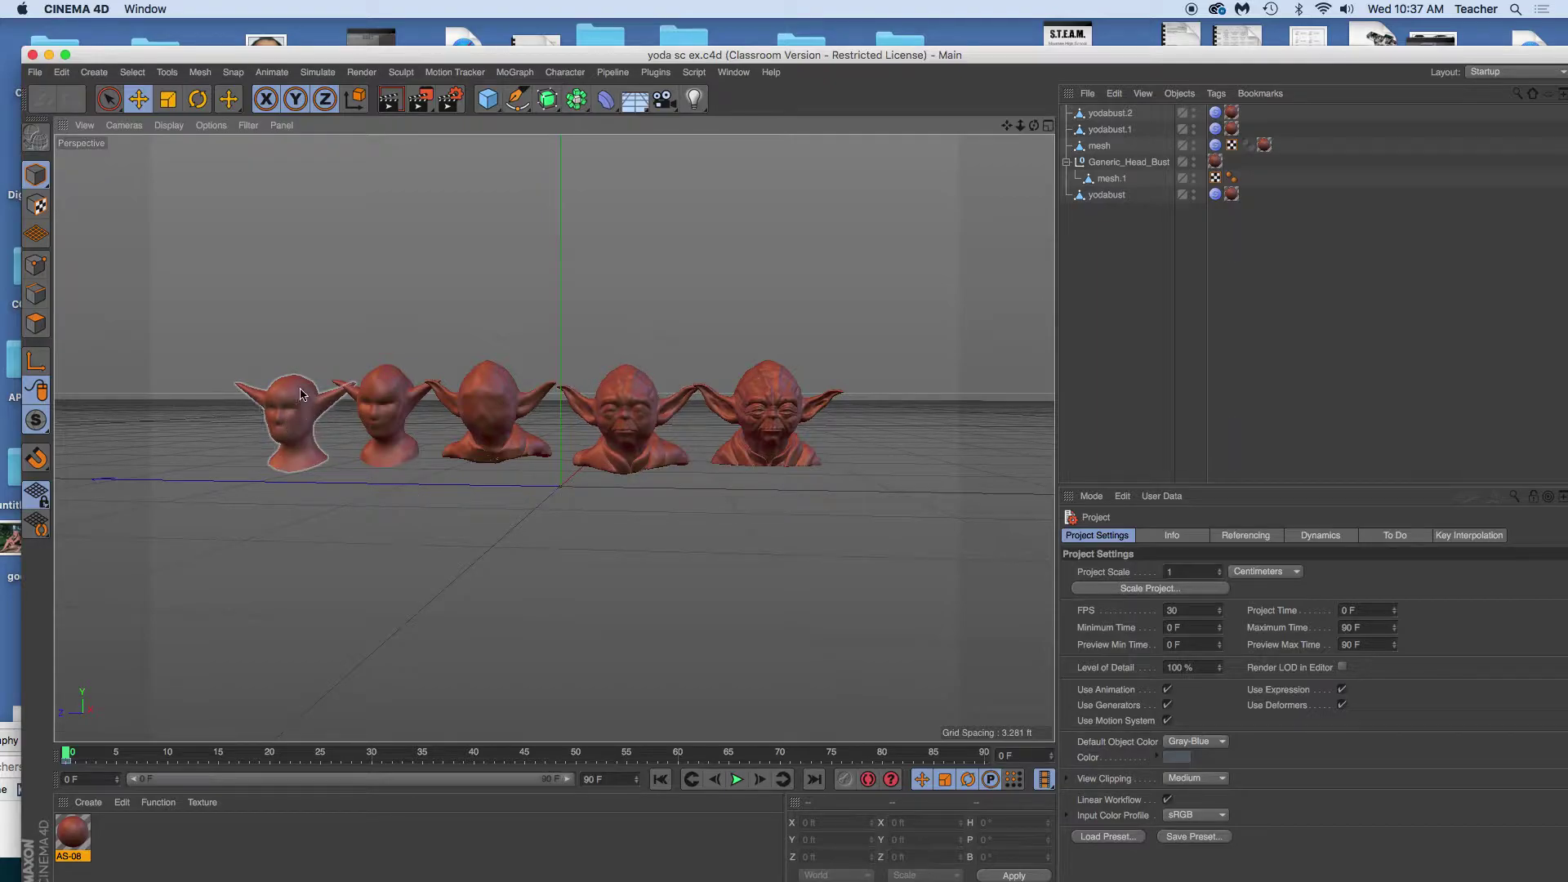
Inspect the most detailed Yoda bust at the end of the row, and close the Yoda example project
alt+drag(654, 528, 616, 528)
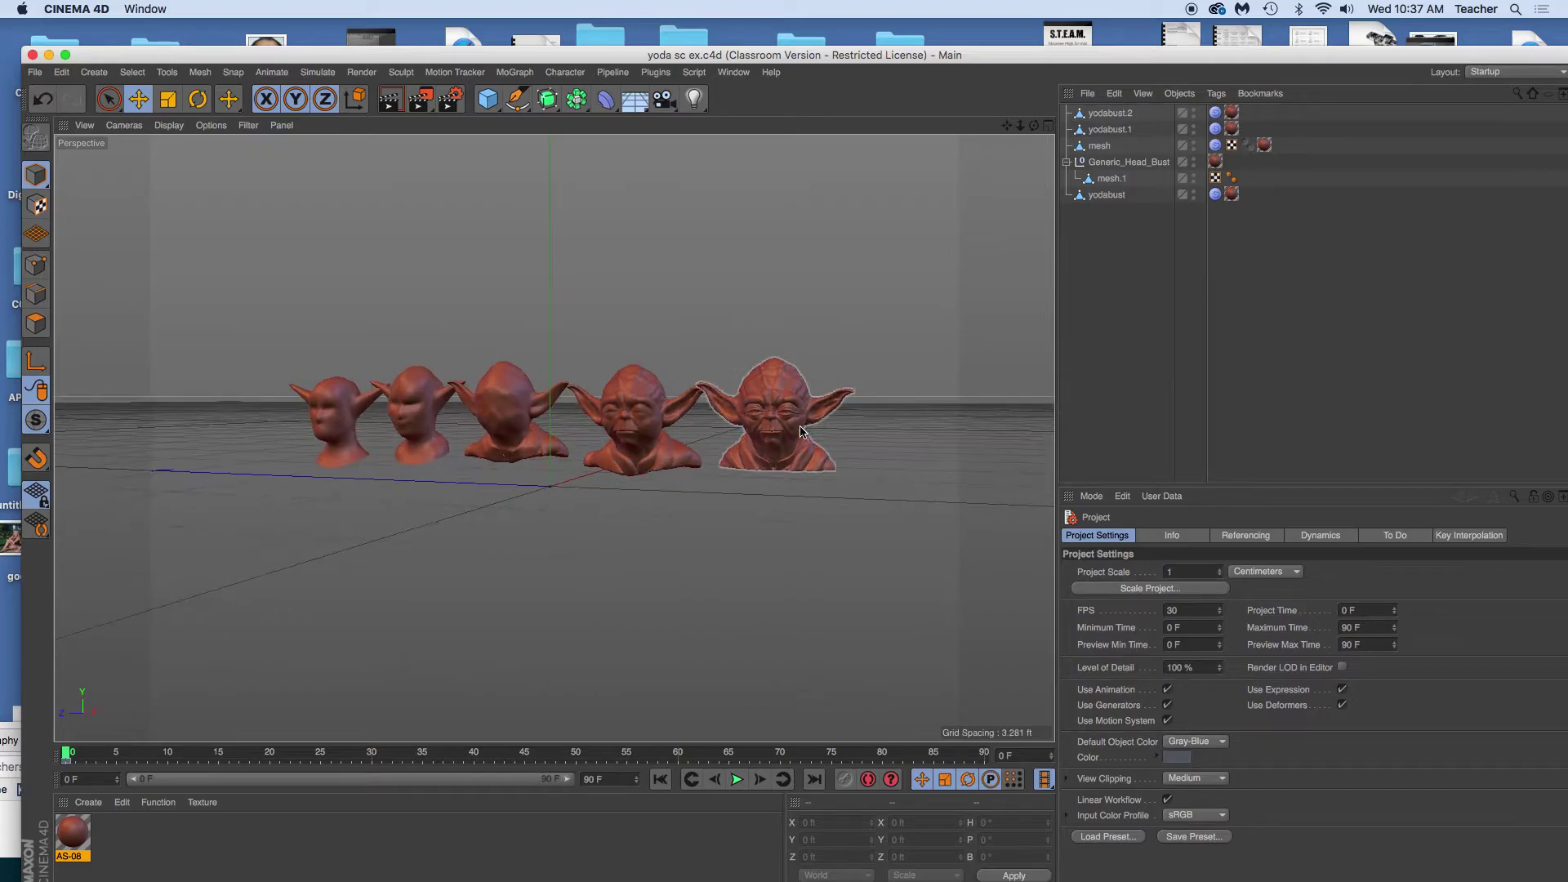
scroll(768, 448, up, 5)
scroll(771, 448, up, 3)
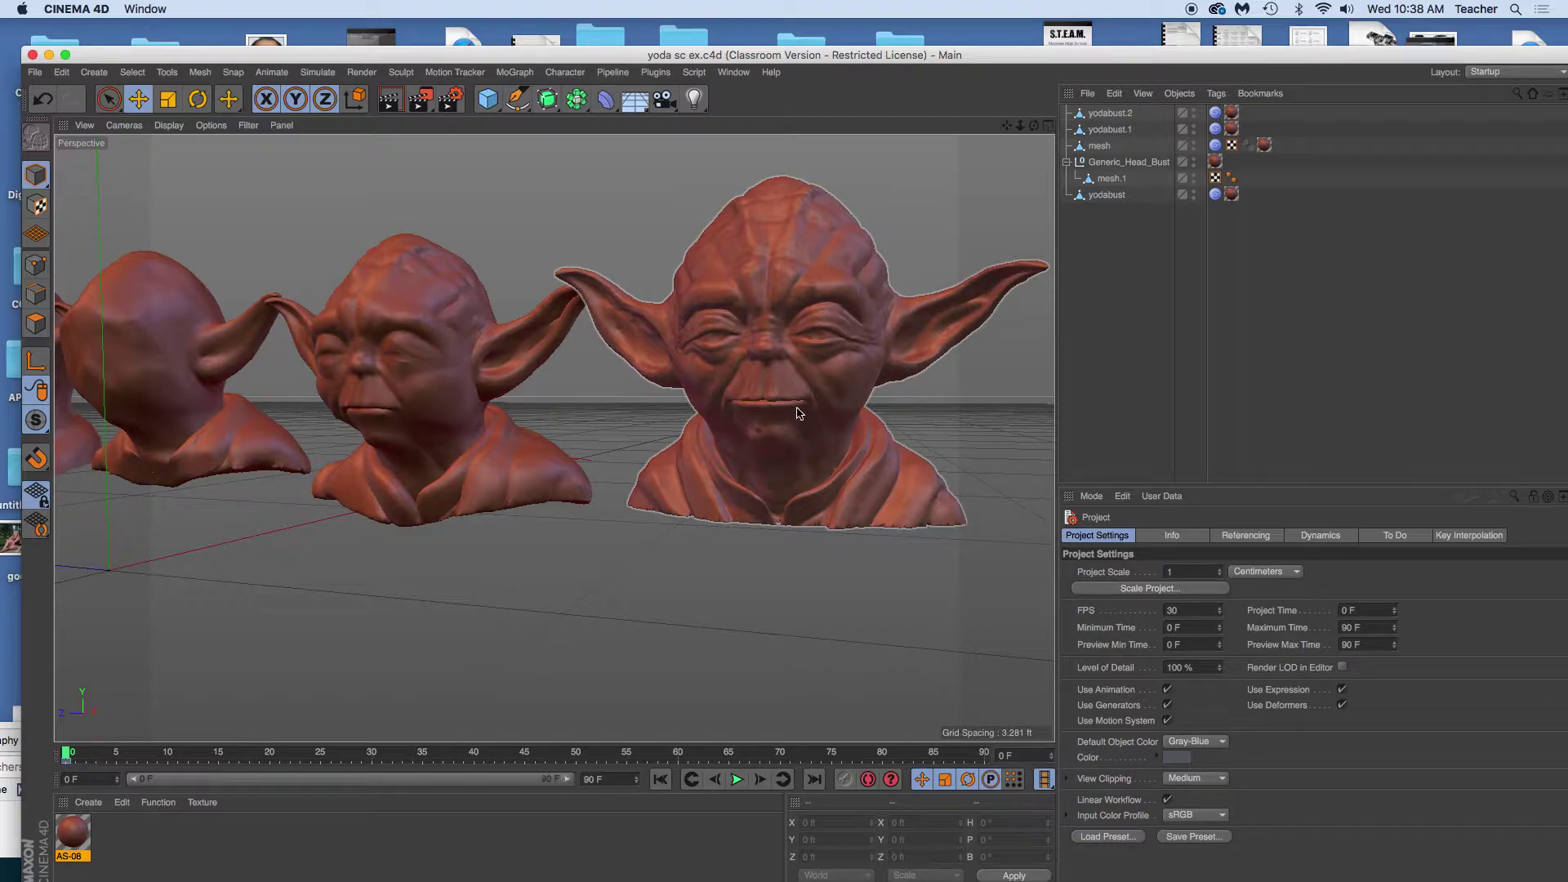
click(32, 55)
click(716, 306)
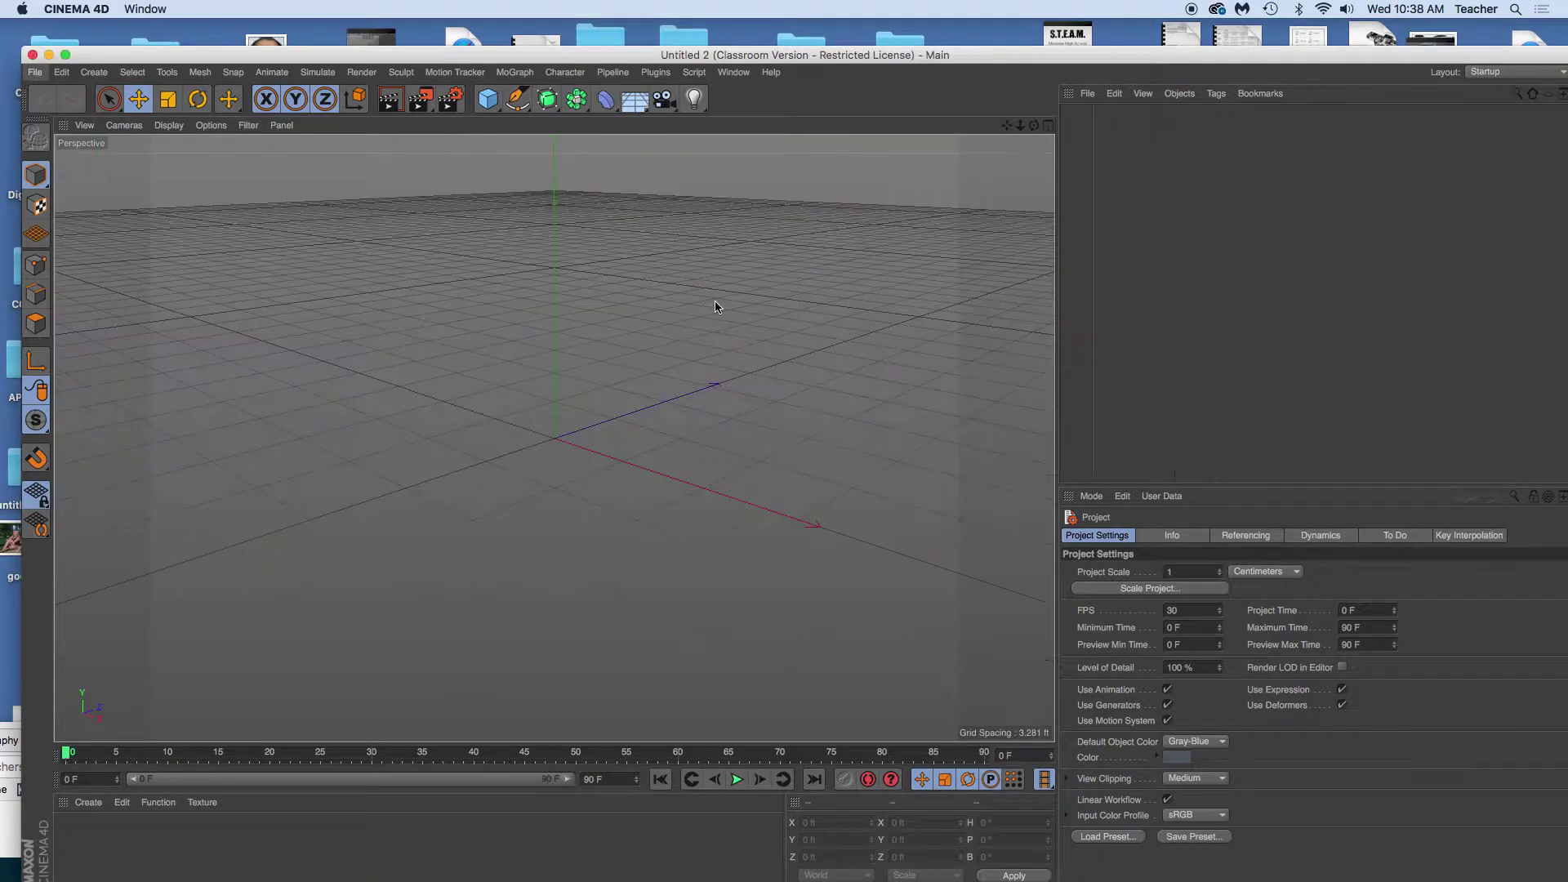
Switch the interface layout from Startup to Sculpting
drag(887, 59, 948, 43)
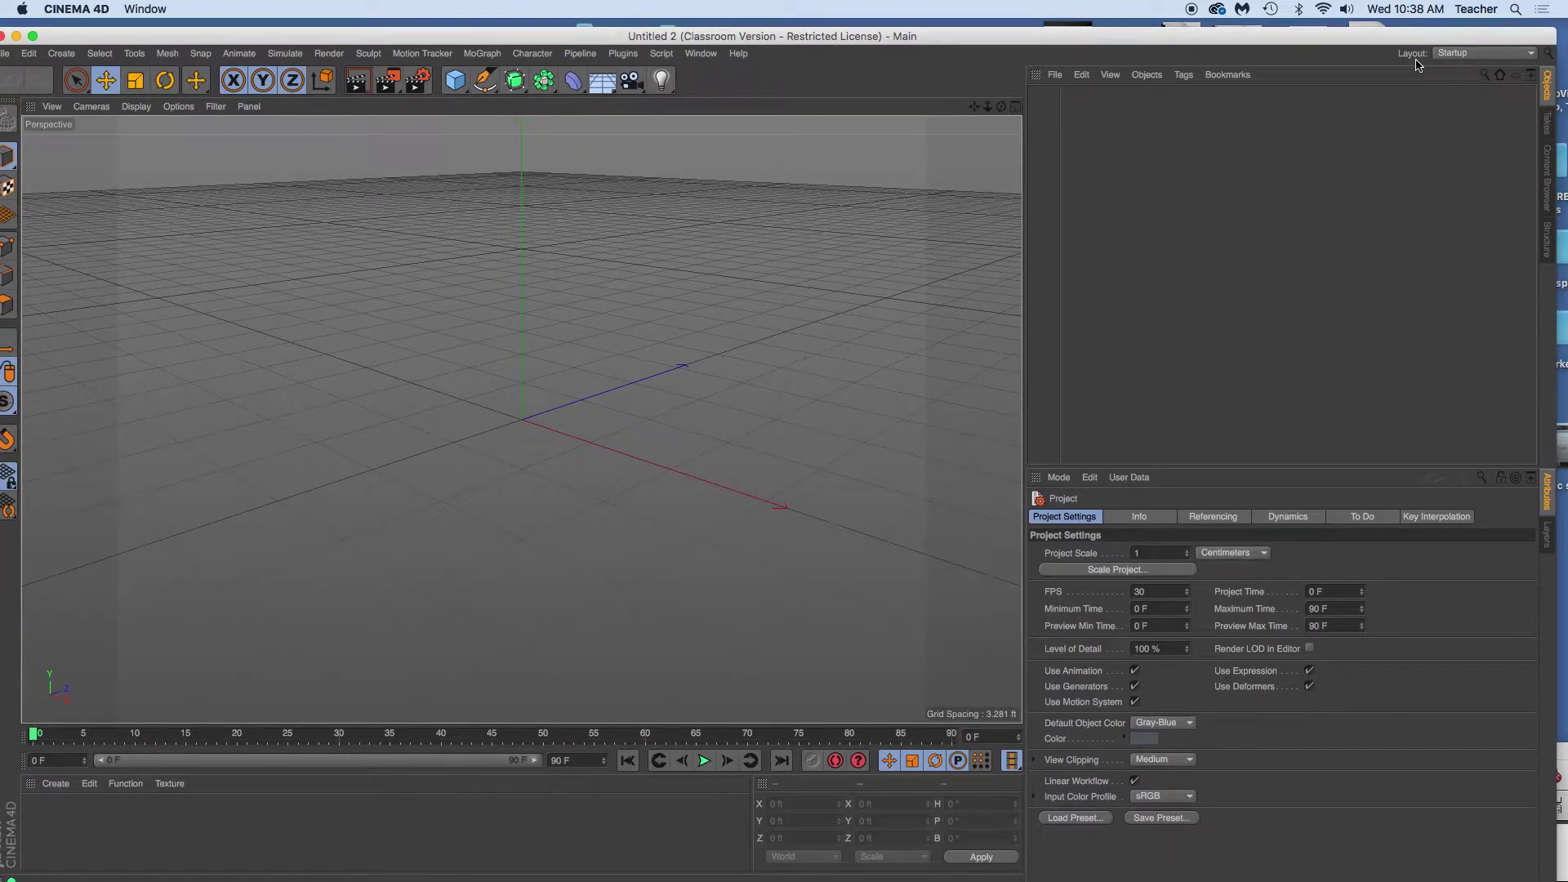
click(1466, 54)
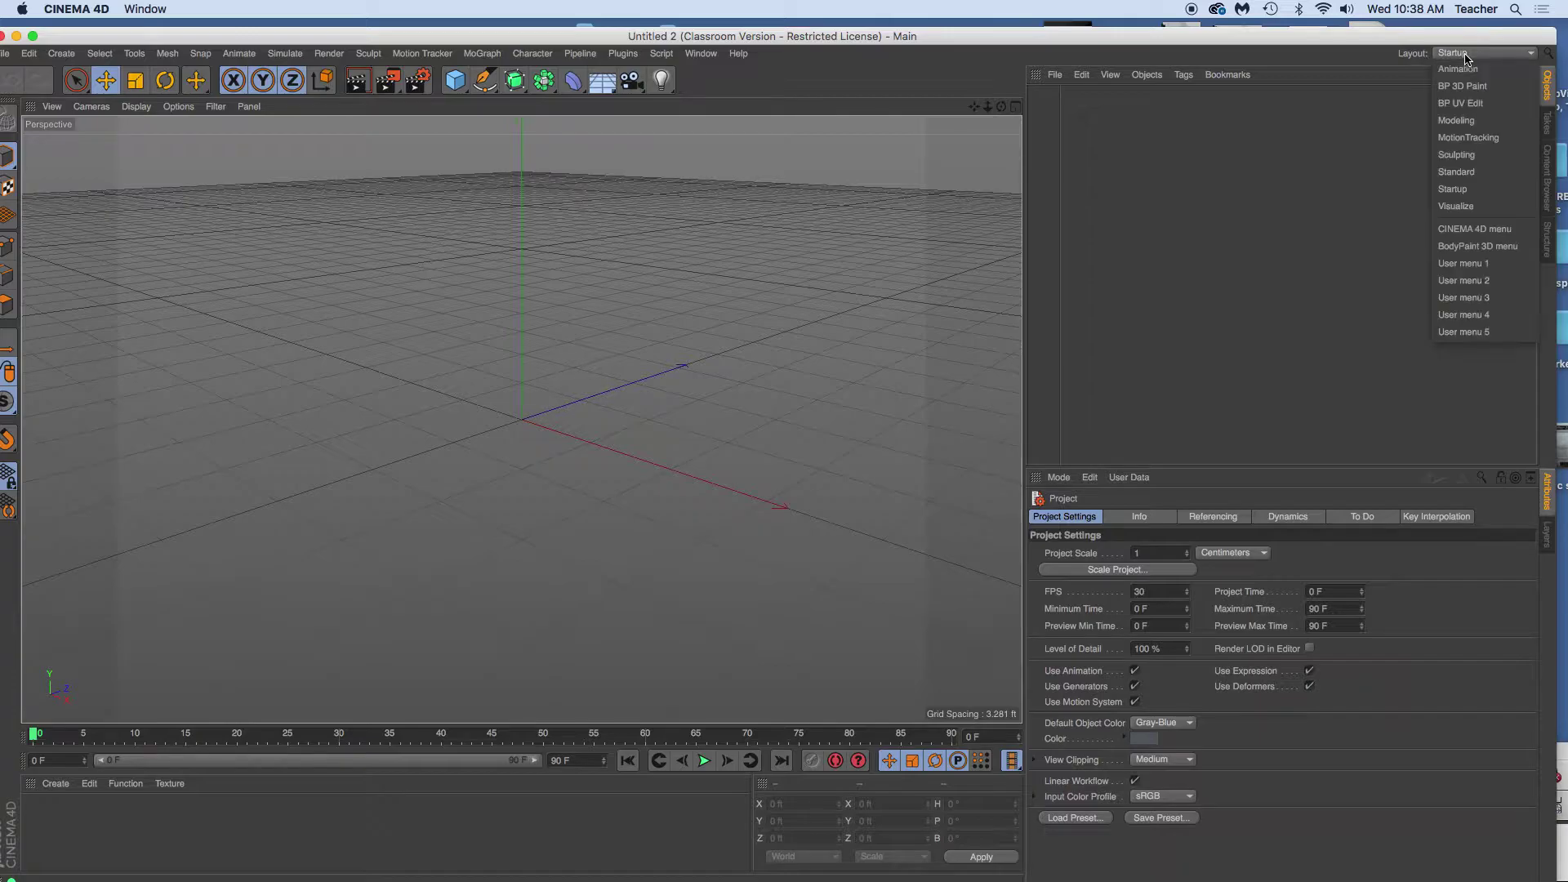
click(1484, 157)
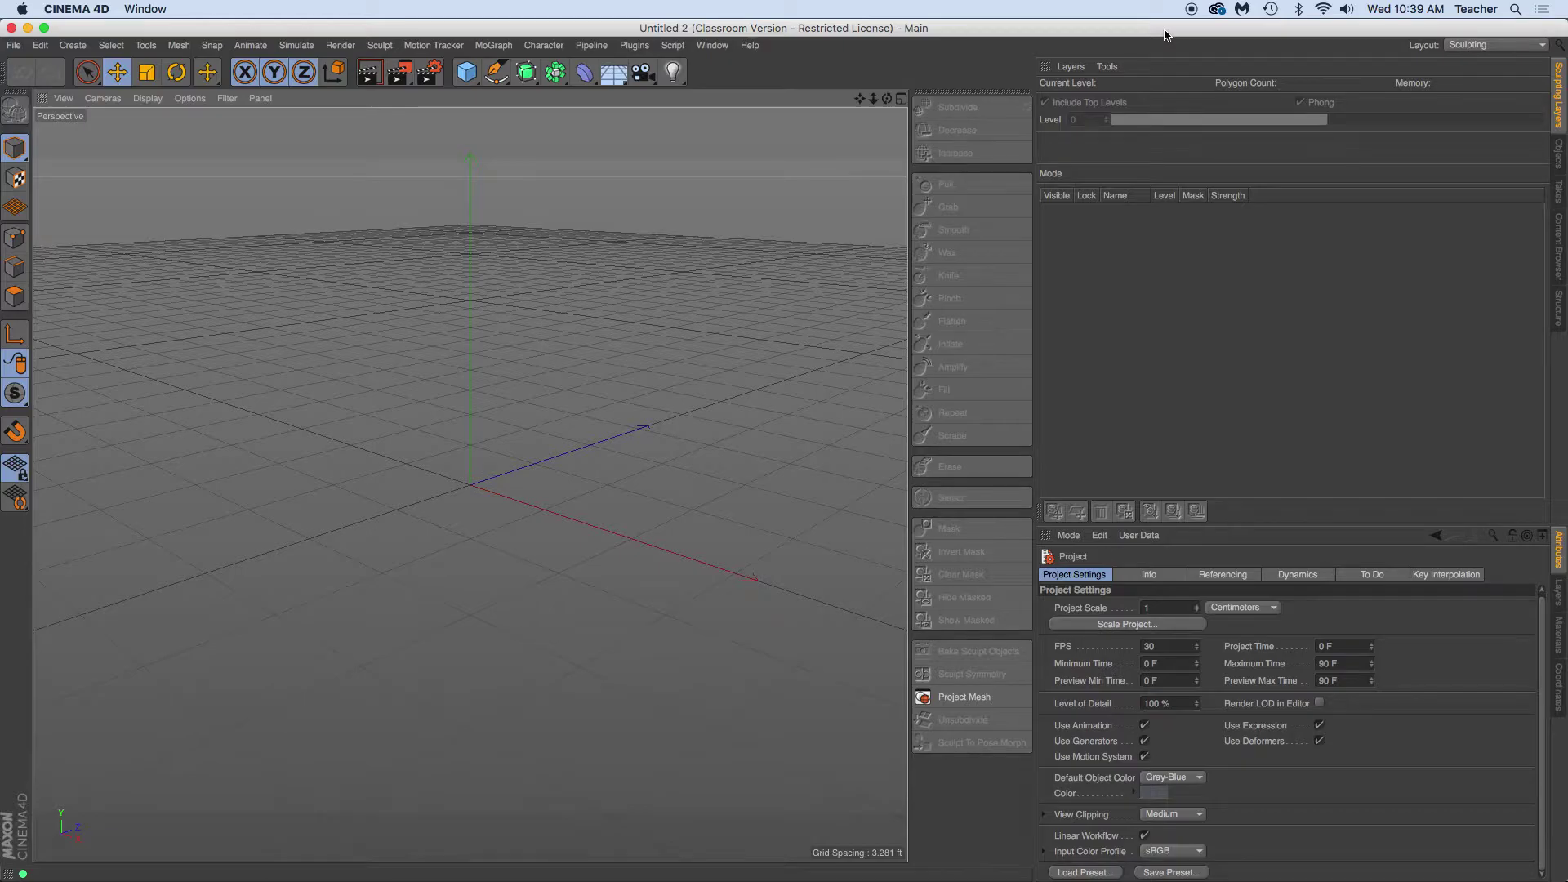
drag(1165, 34, 1162, 37)
Search the content presets for "base mesh" and open the Base Meshes folder
click(1557, 151)
click(1558, 121)
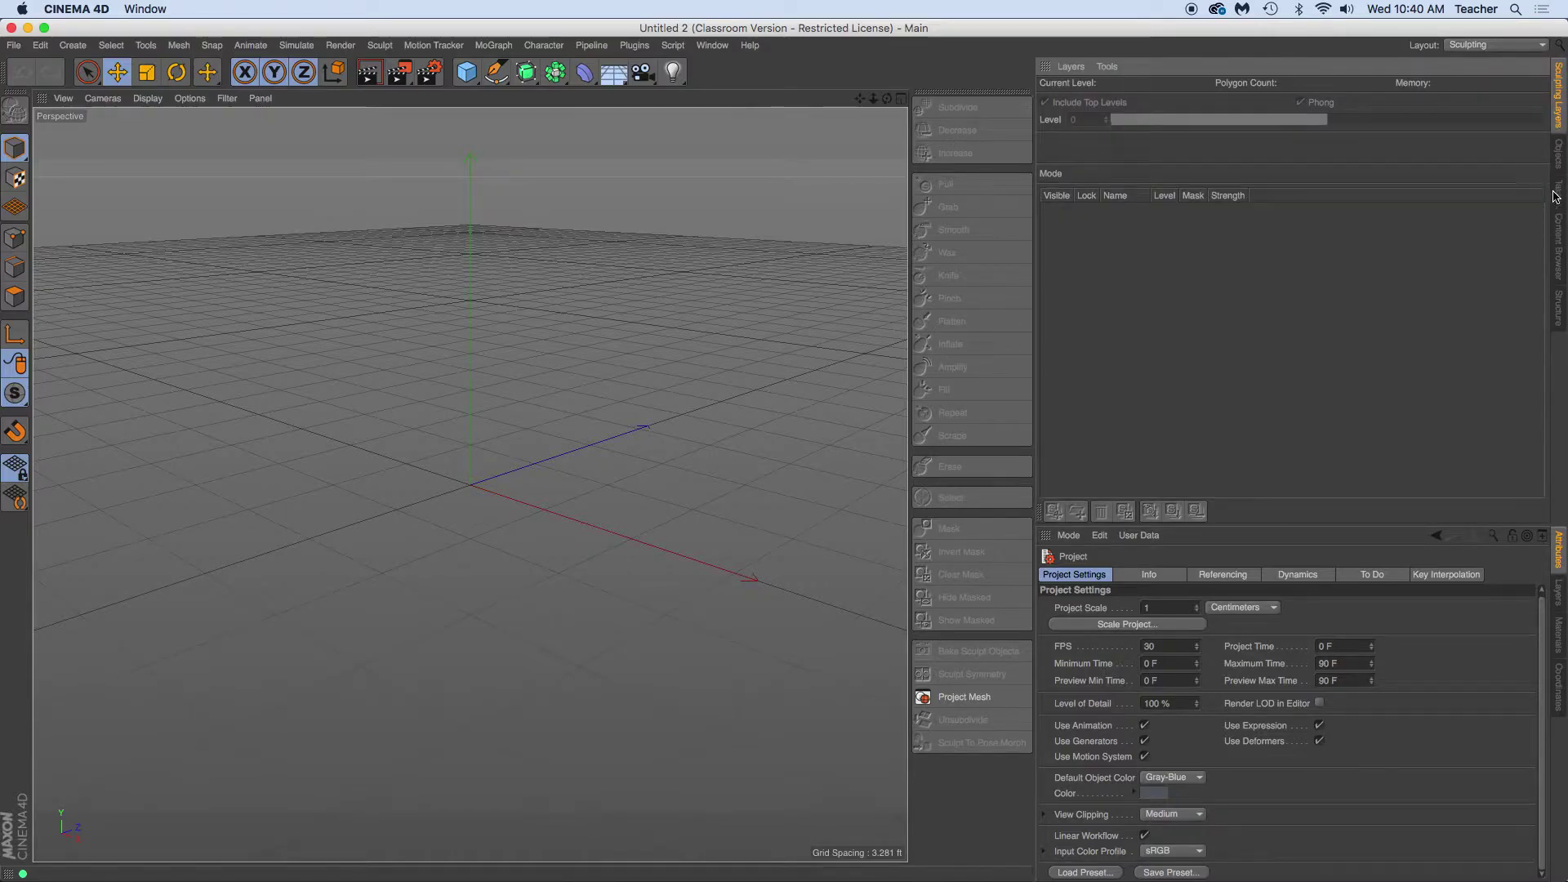
click(1560, 239)
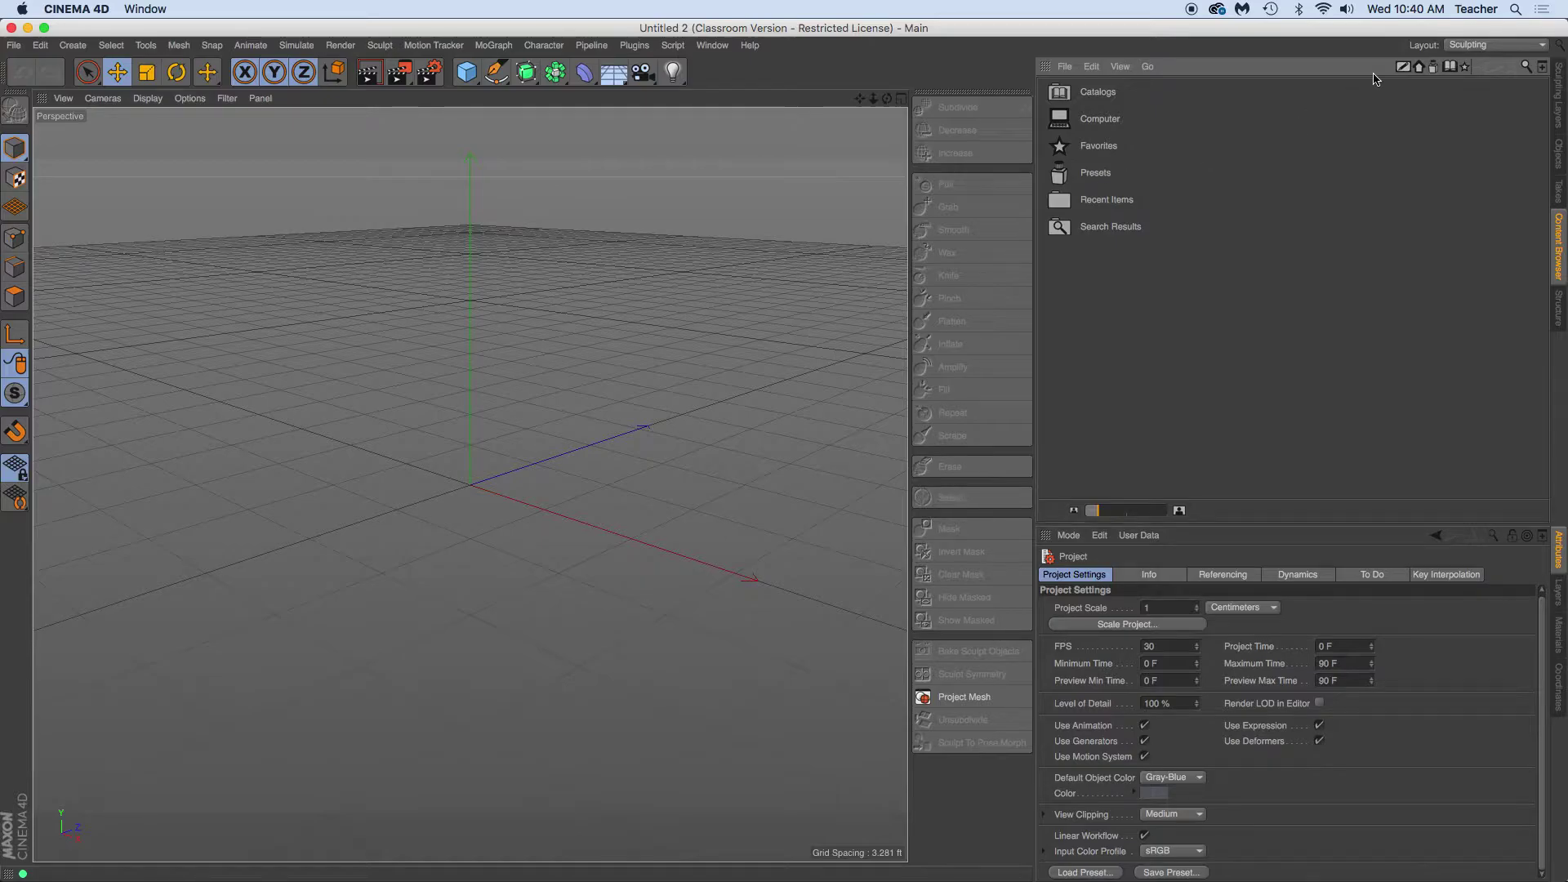
click(1525, 69)
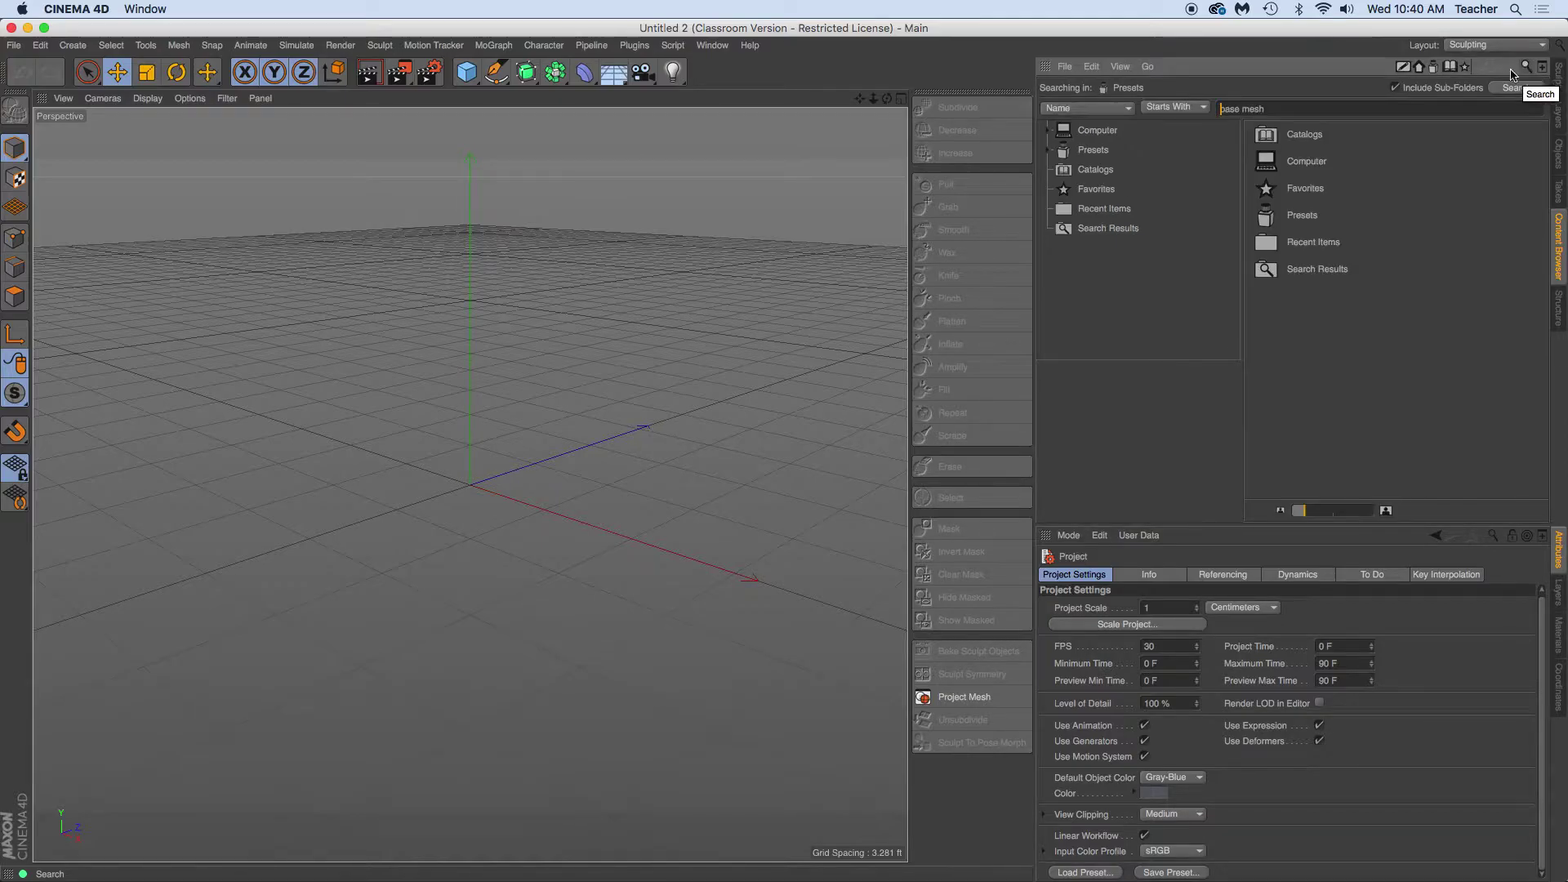
click(1274, 107)
key(Return)
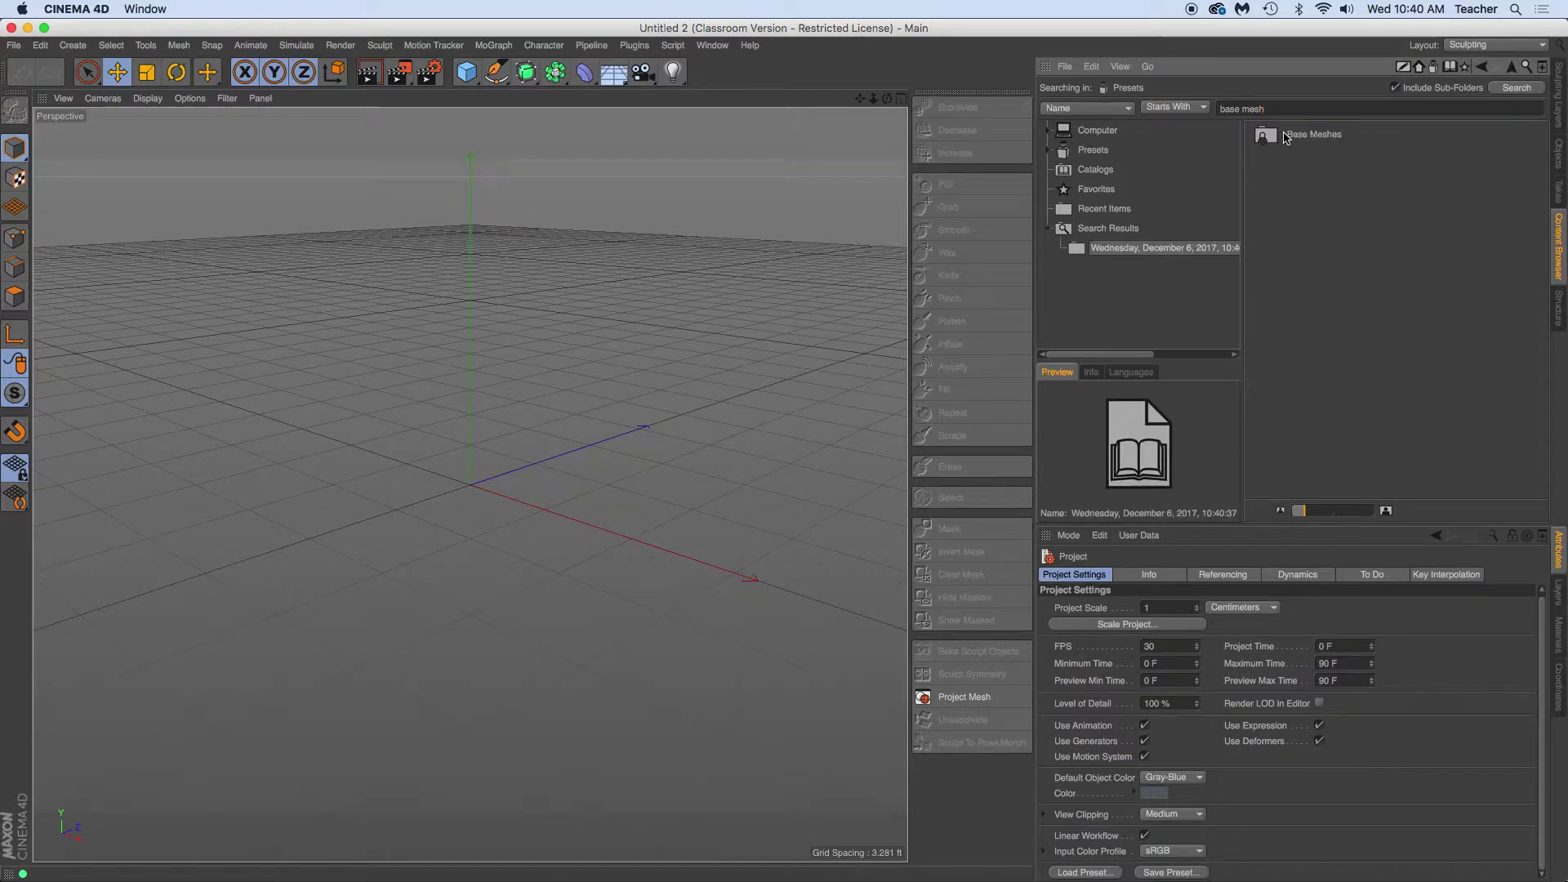
double_click(1284, 135)
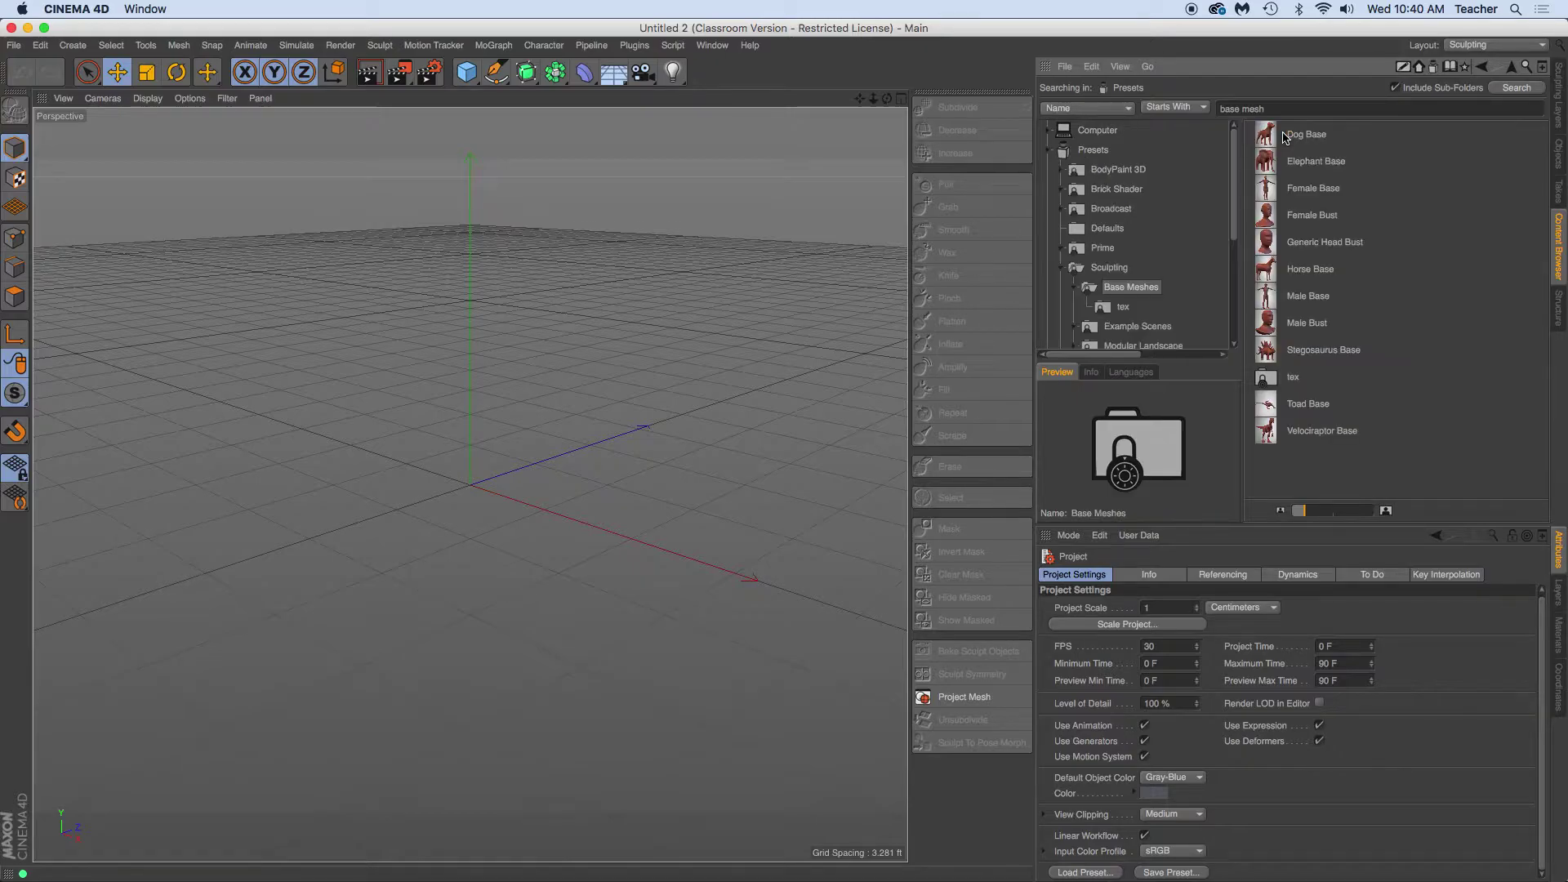
Enlarge the preset thumbnails and load the Generic Head Bust into the scene, framed in the viewport
drag(1305, 512, 1351, 516)
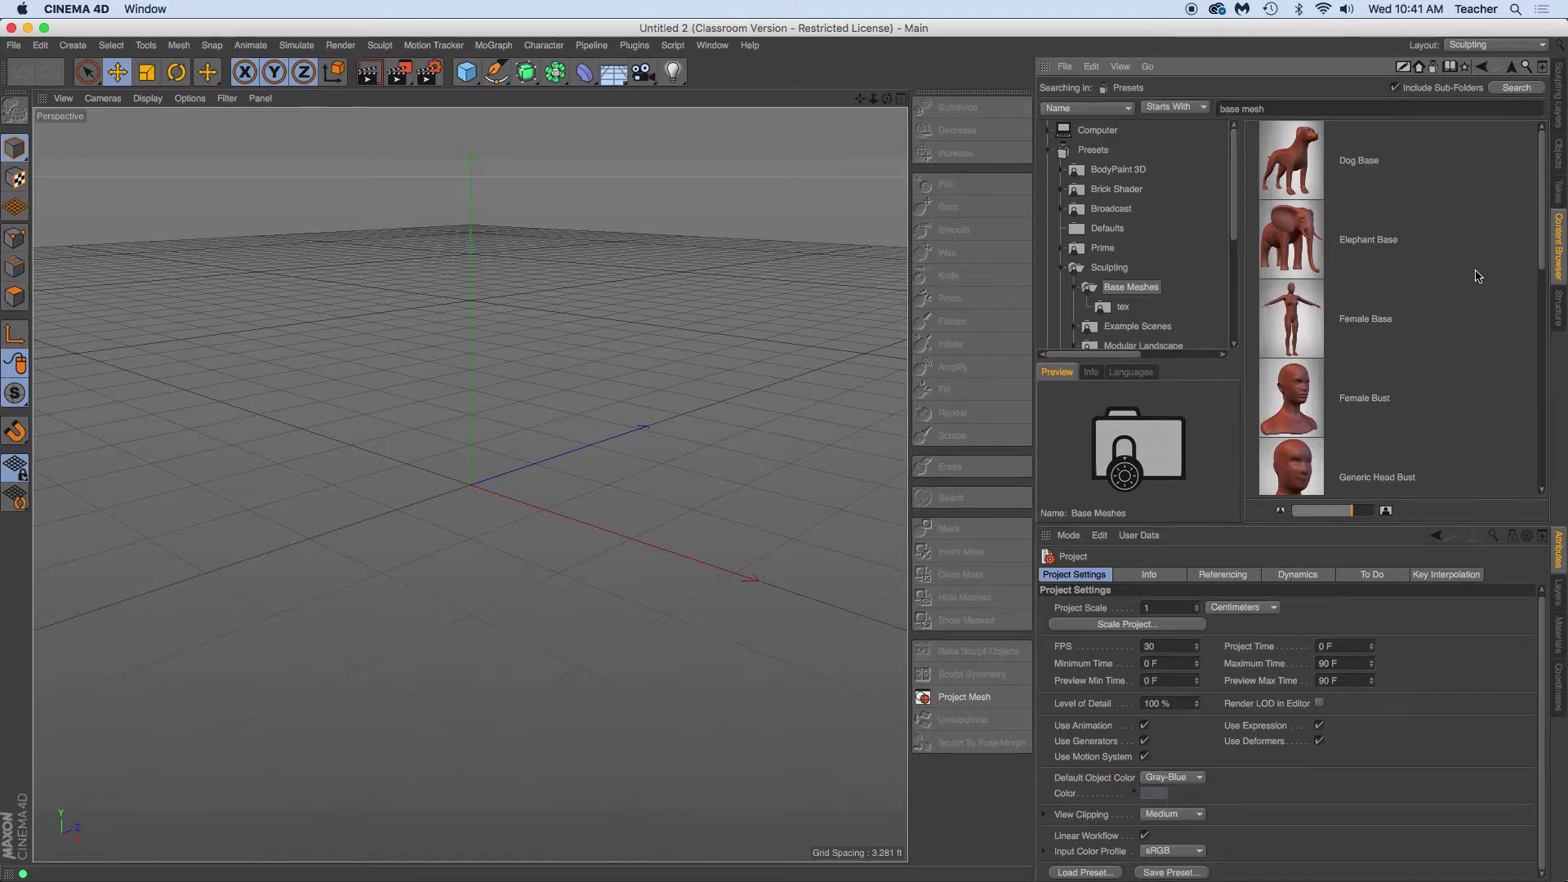
drag(1543, 232, 1541, 293)
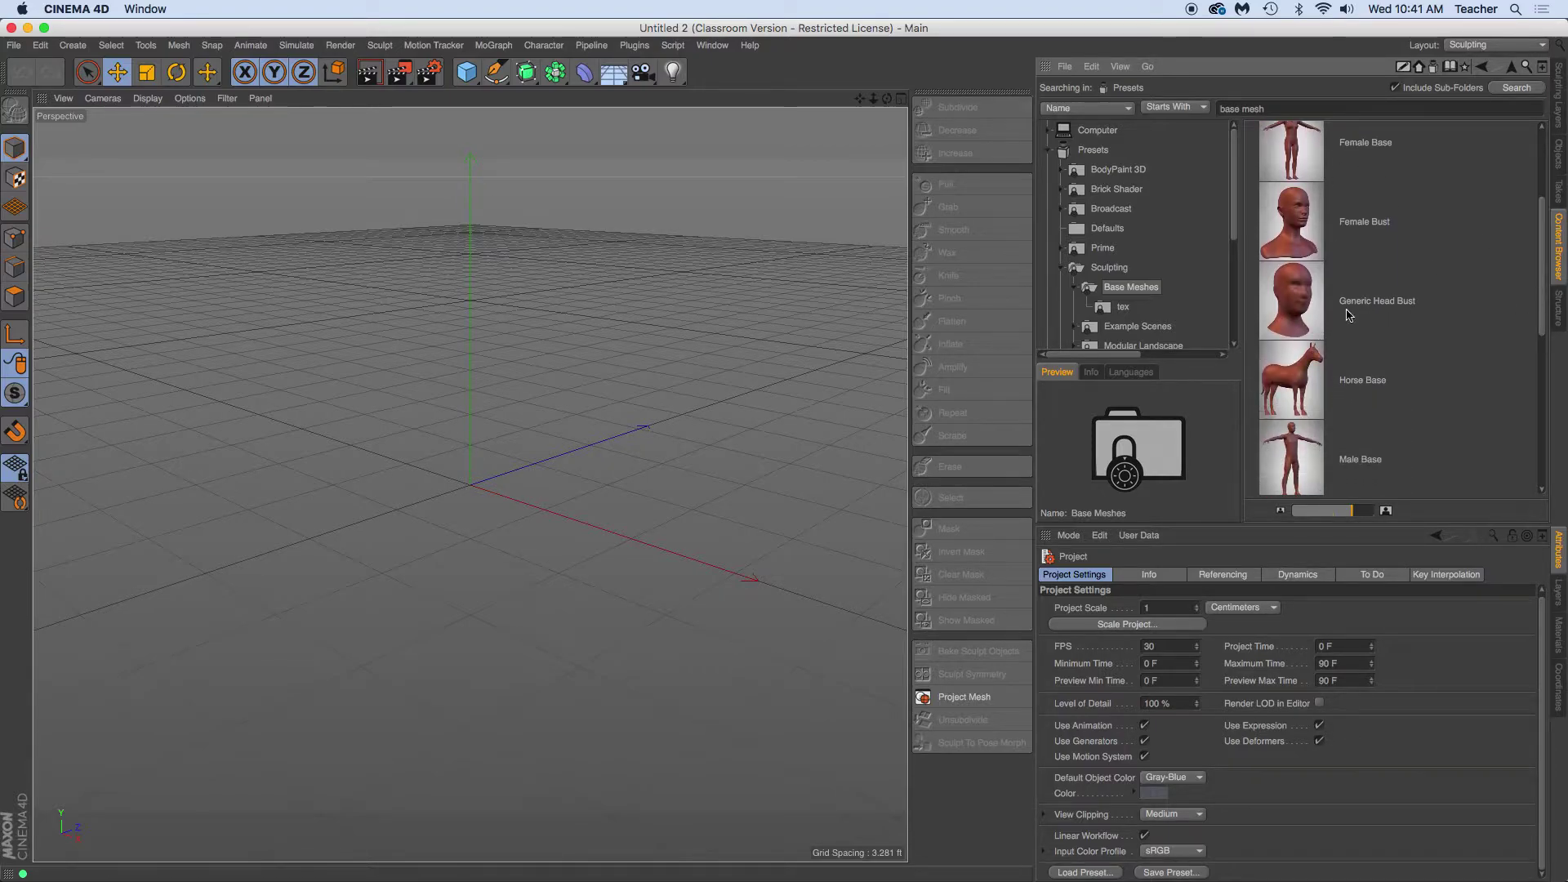
double_click(1300, 295)
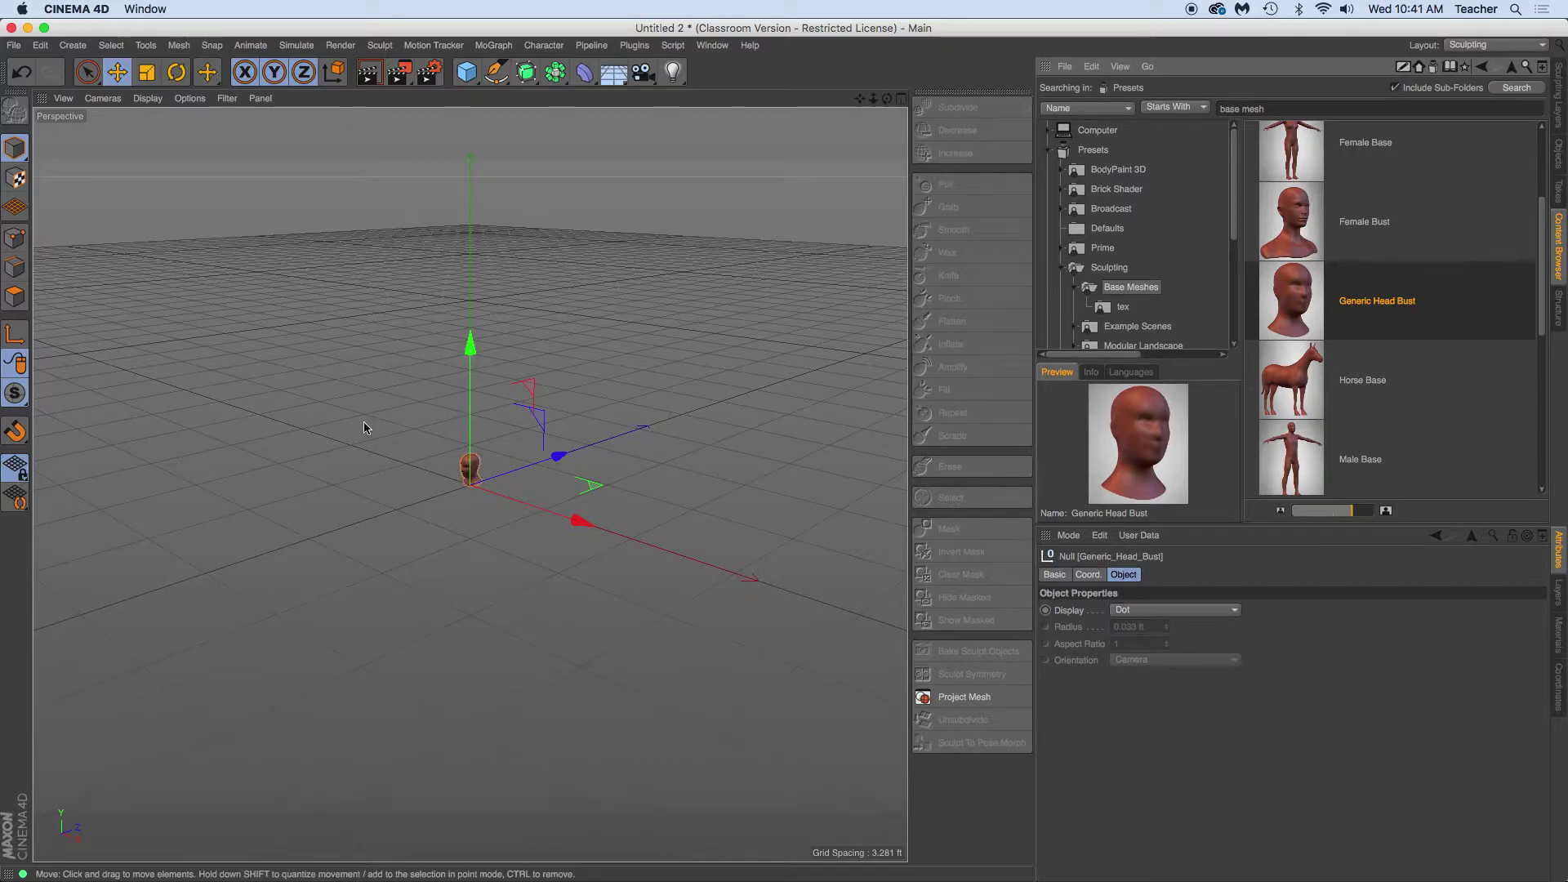
key(h)
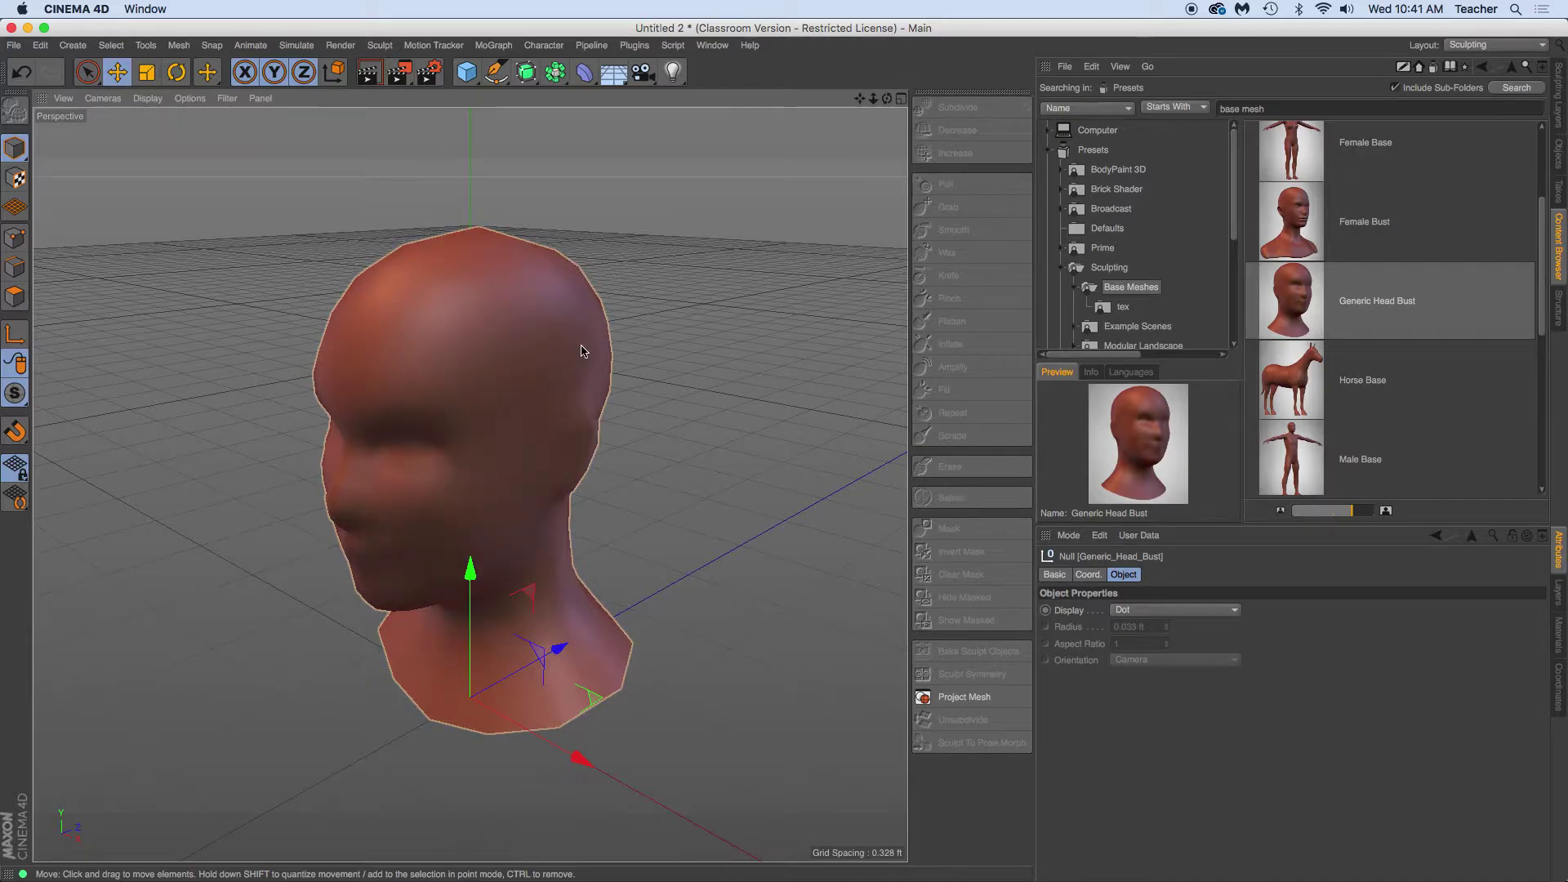
Set the viewport display to Gouraud Shading (Lines) to show the head's polygon wireframe
drag(186, 29, 206, 29)
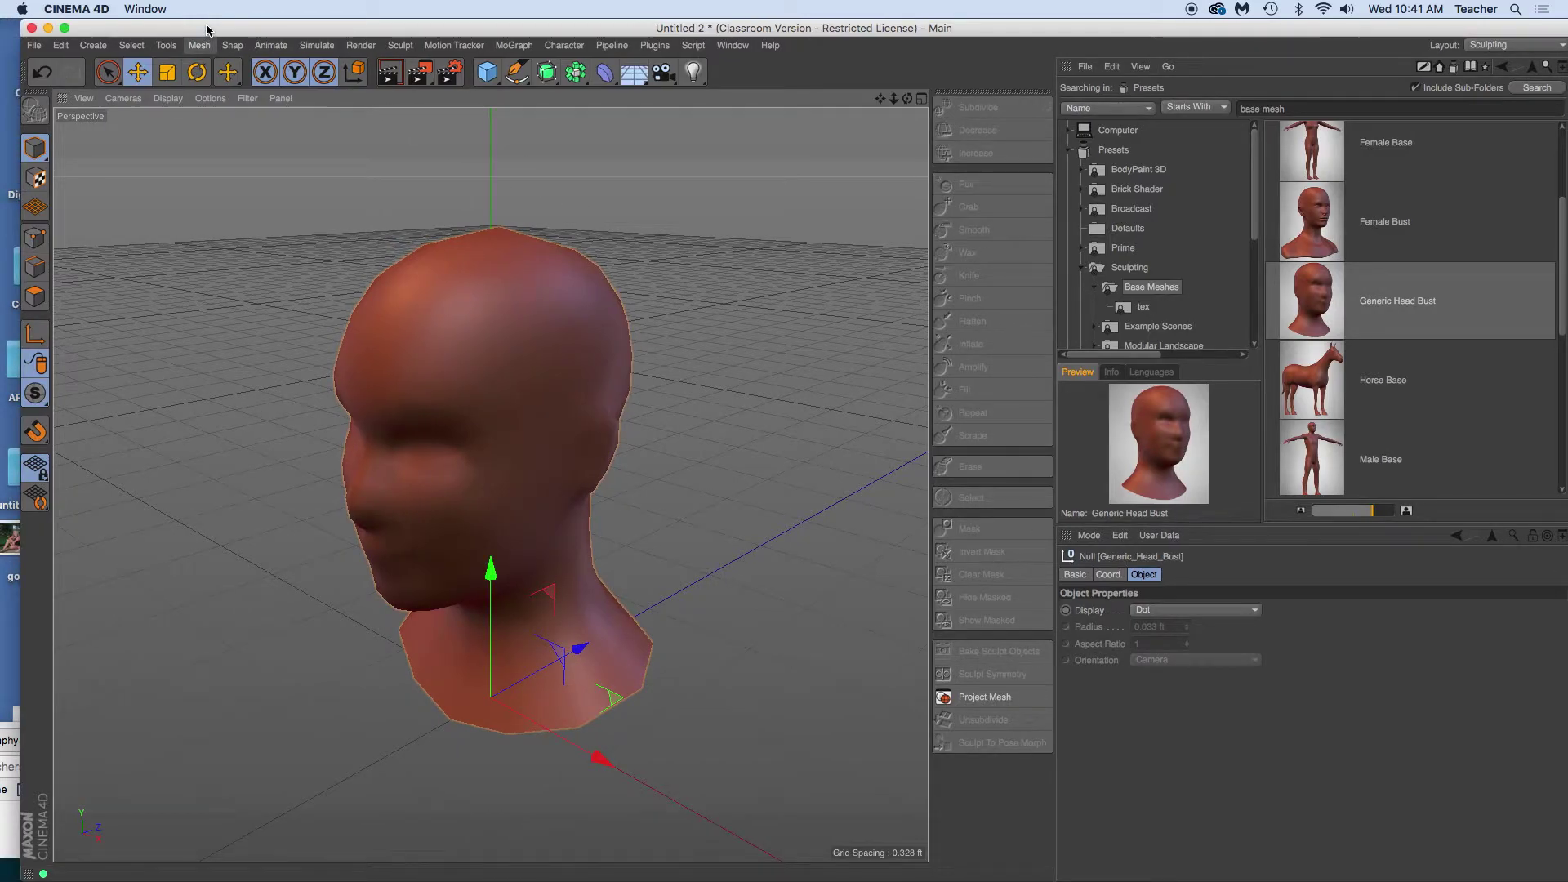
click(170, 98)
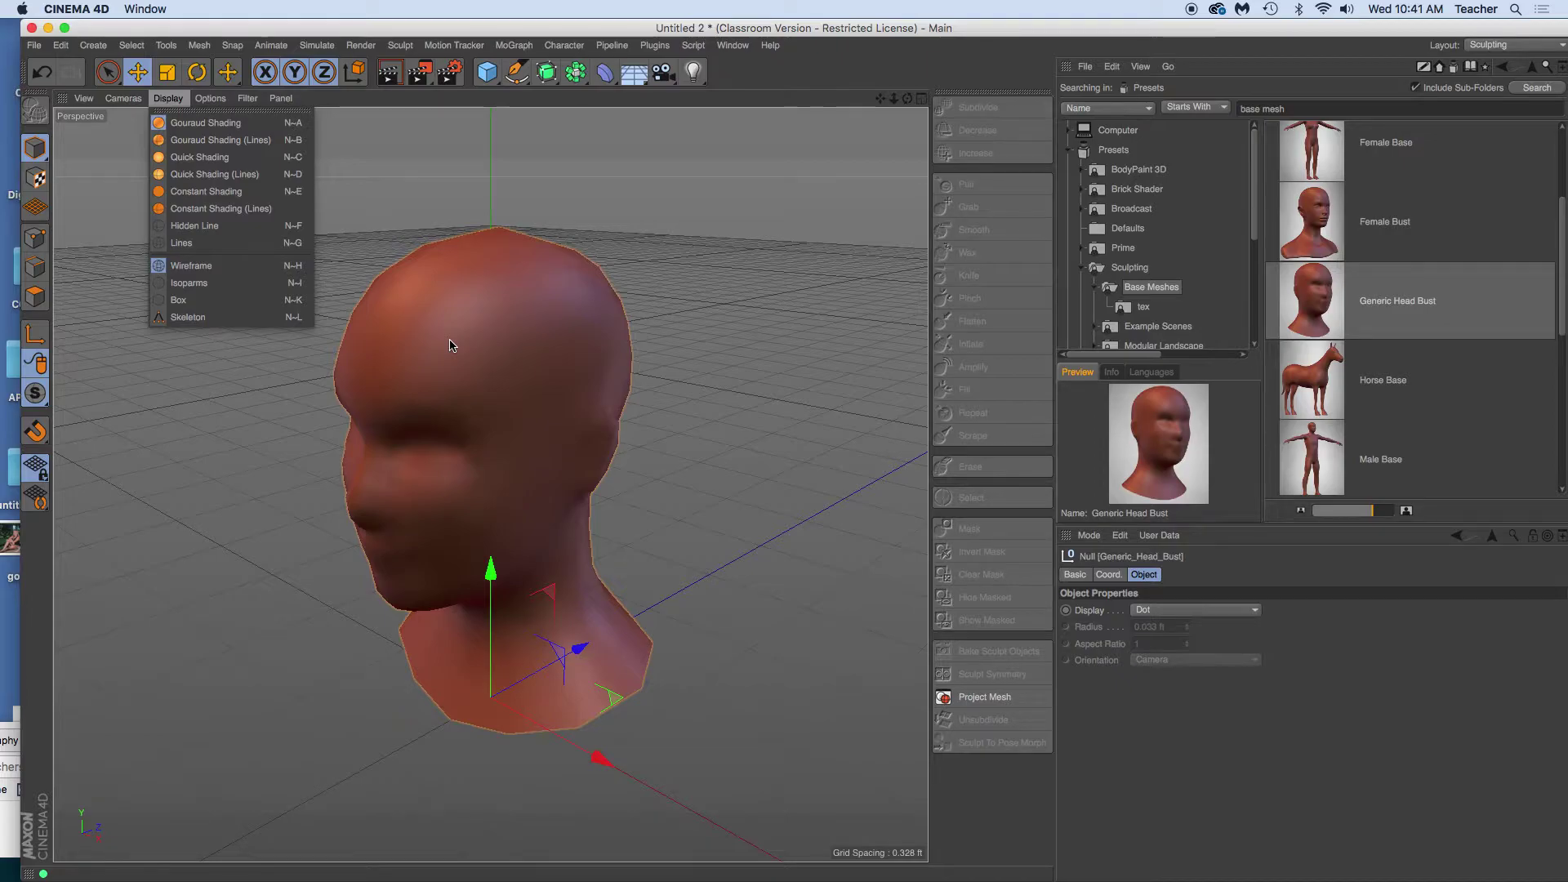
click(198, 141)
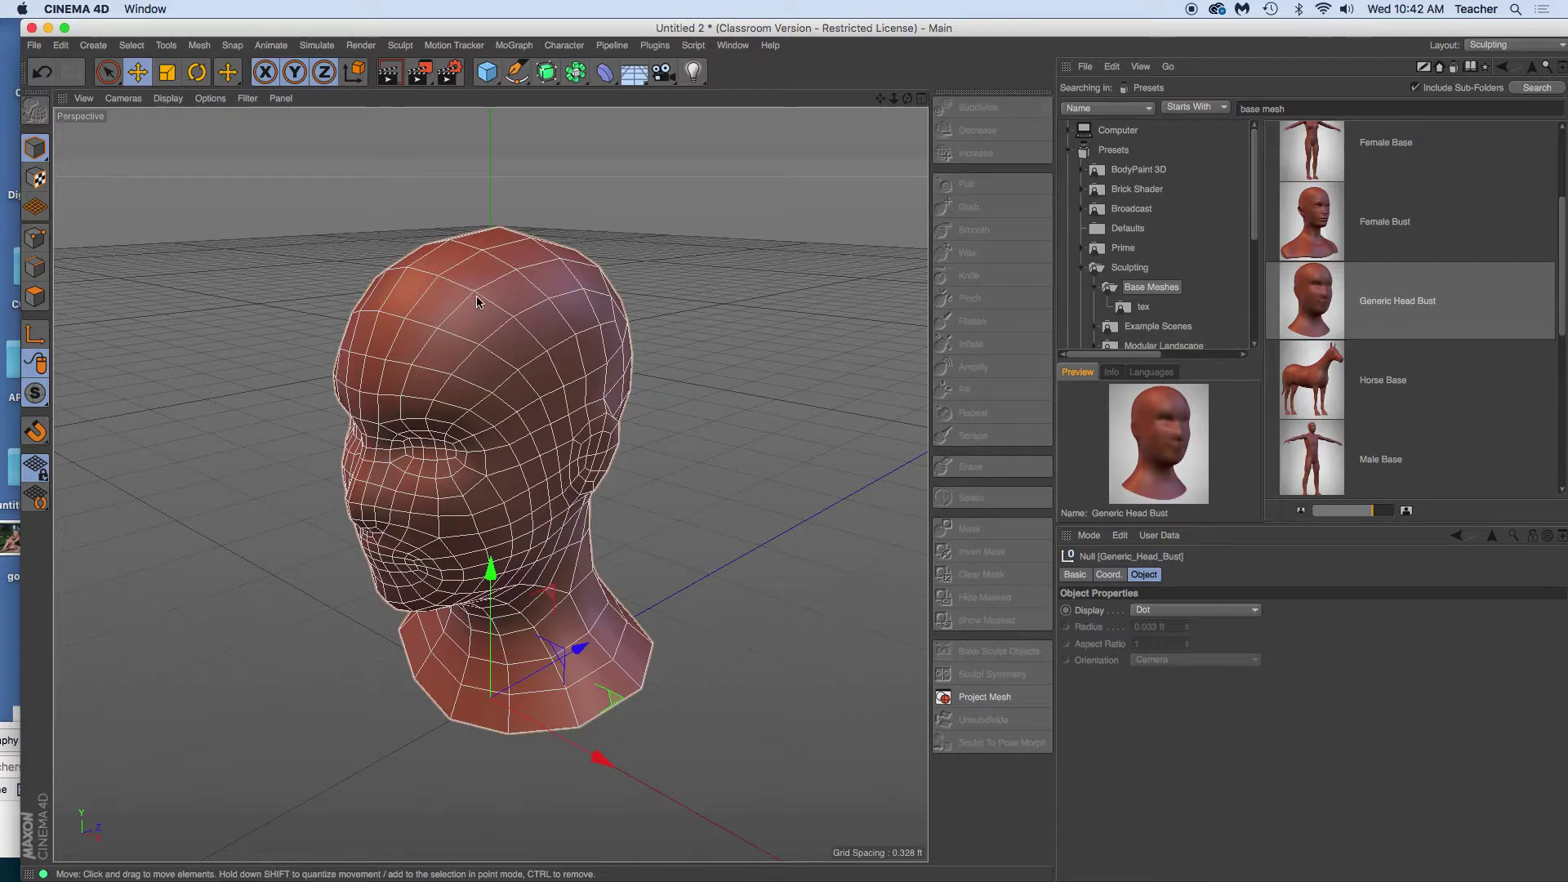
Select the head's mesh for sculpting and subdivide it to level 3
click(522, 288)
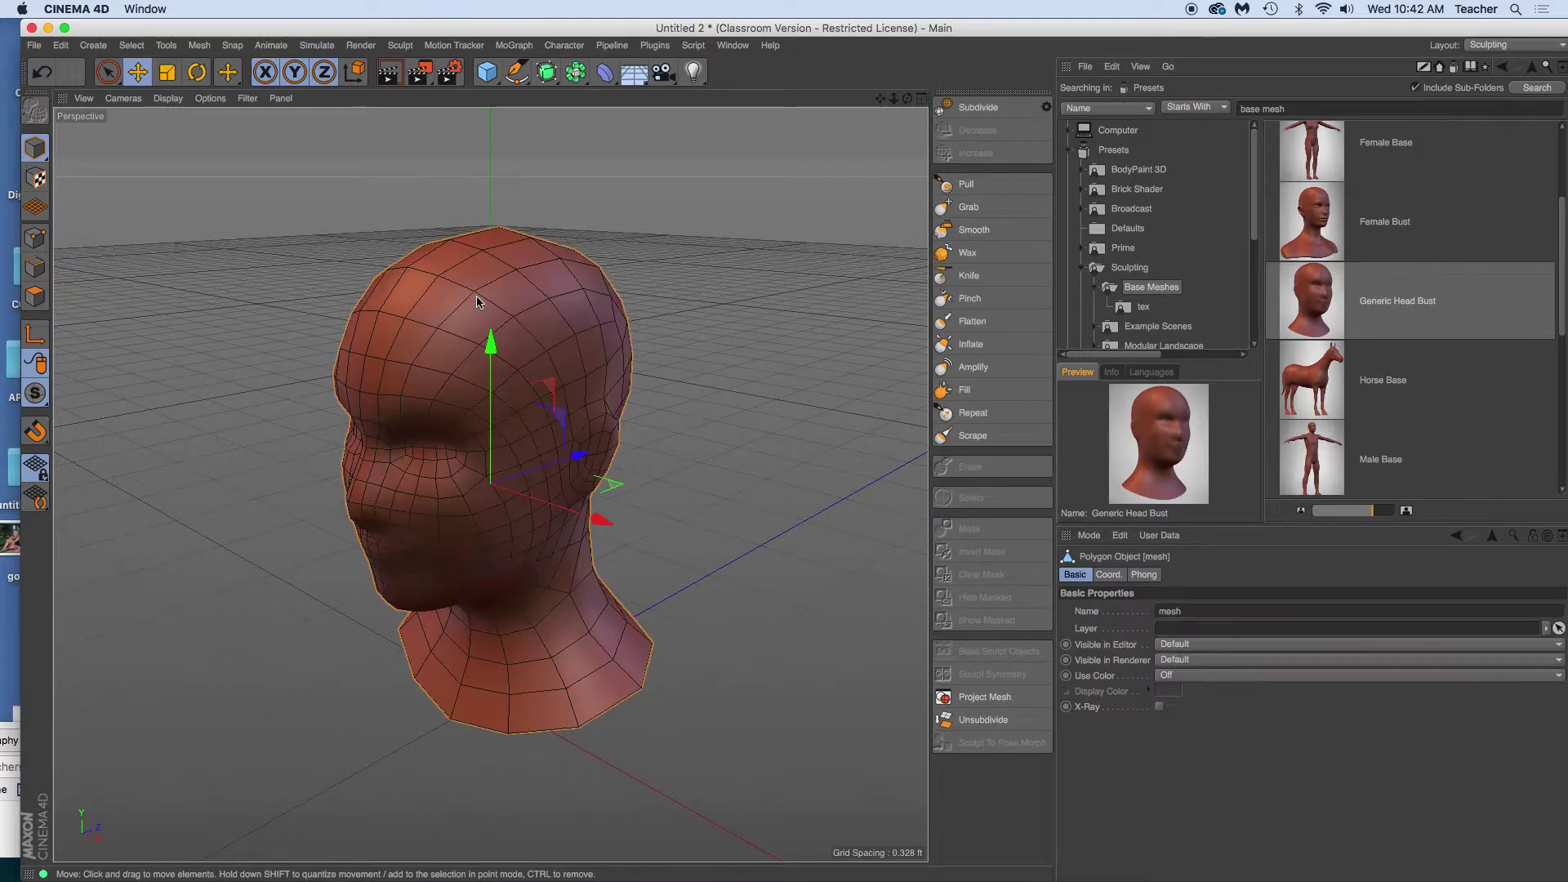
click(979, 107)
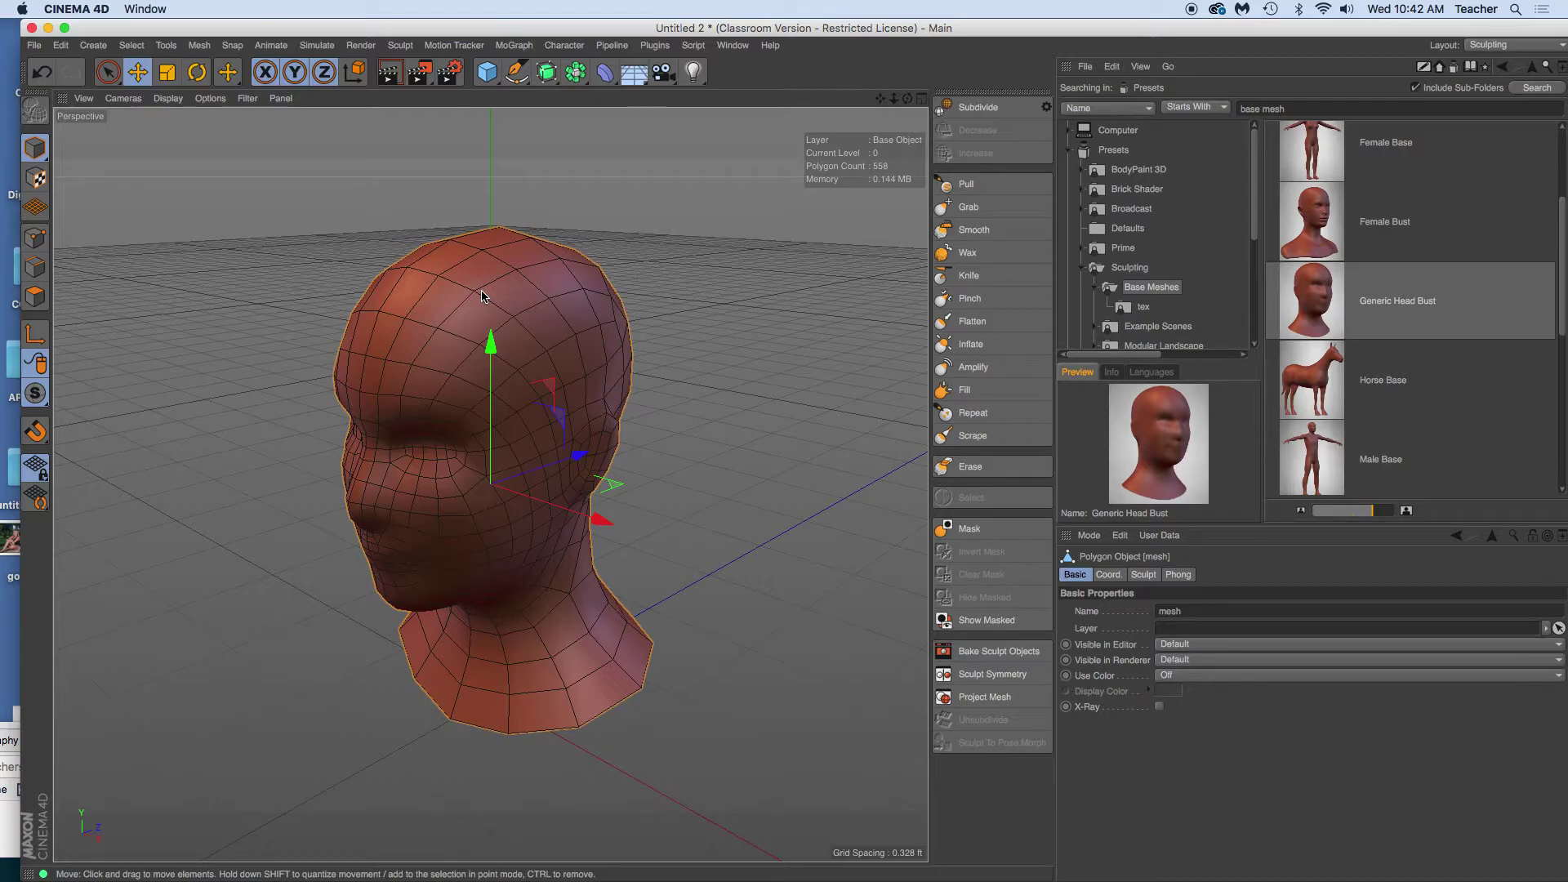
click(992, 111)
click(991, 111)
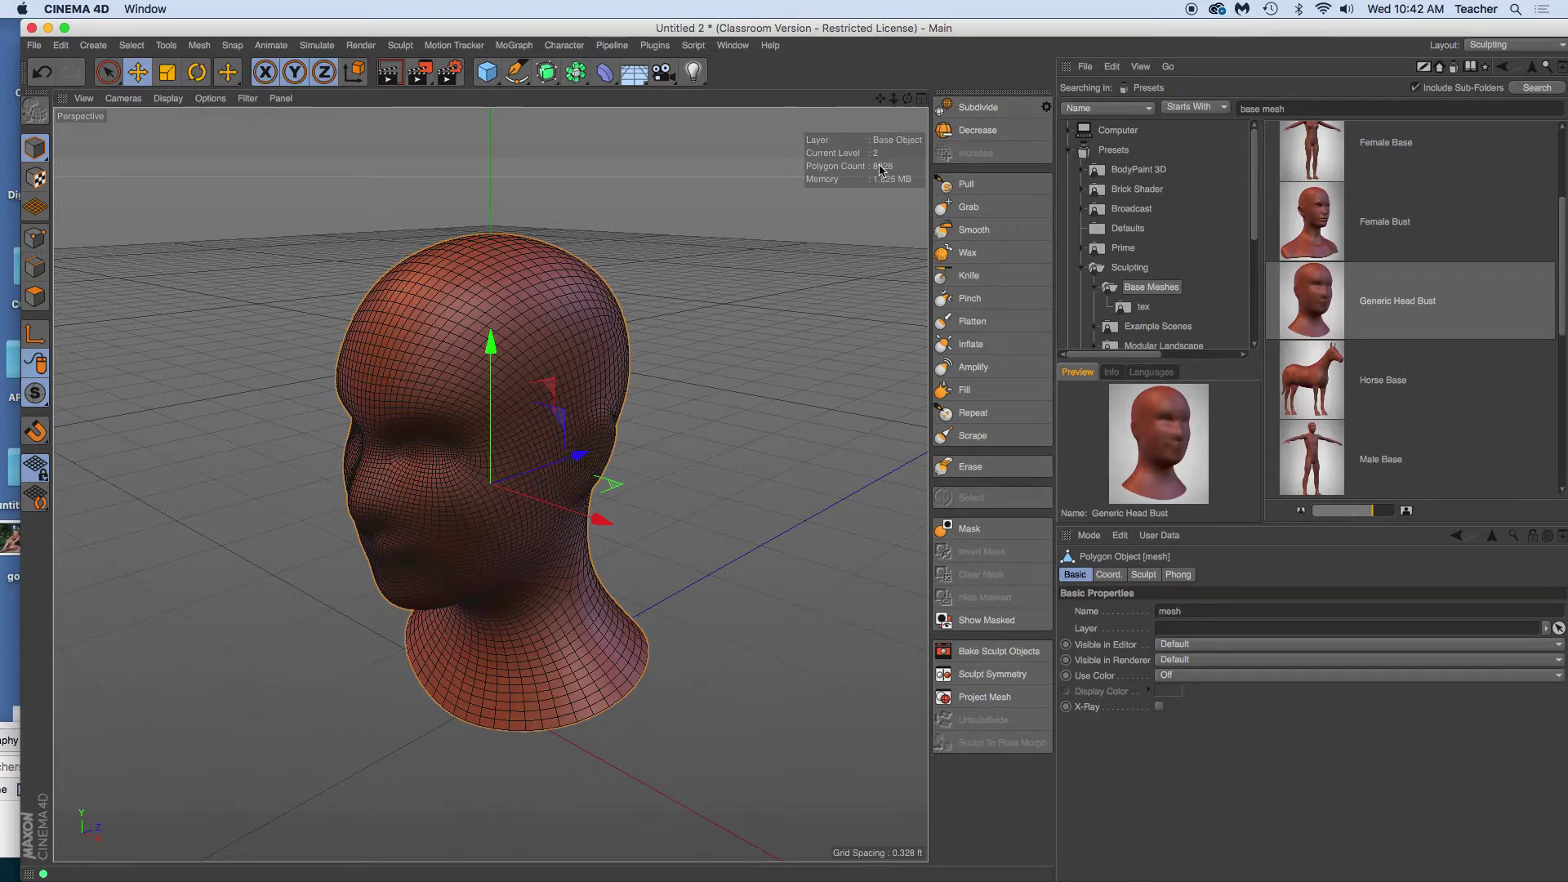
click(976, 114)
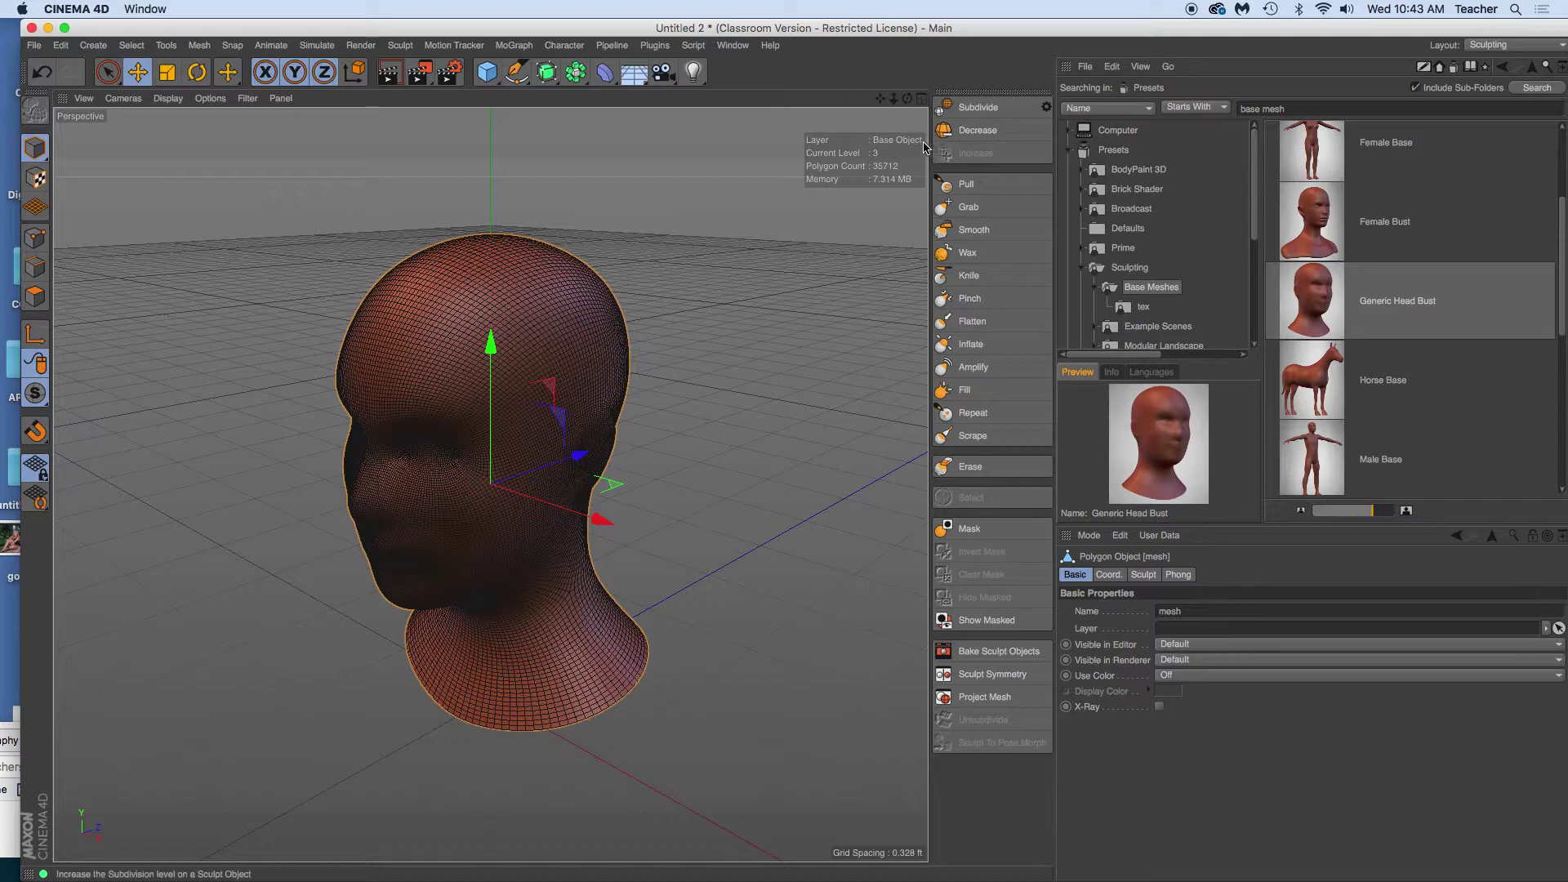
Decrease the head's subdivision to level 1 and increase it back to level 3
click(970, 131)
click(970, 130)
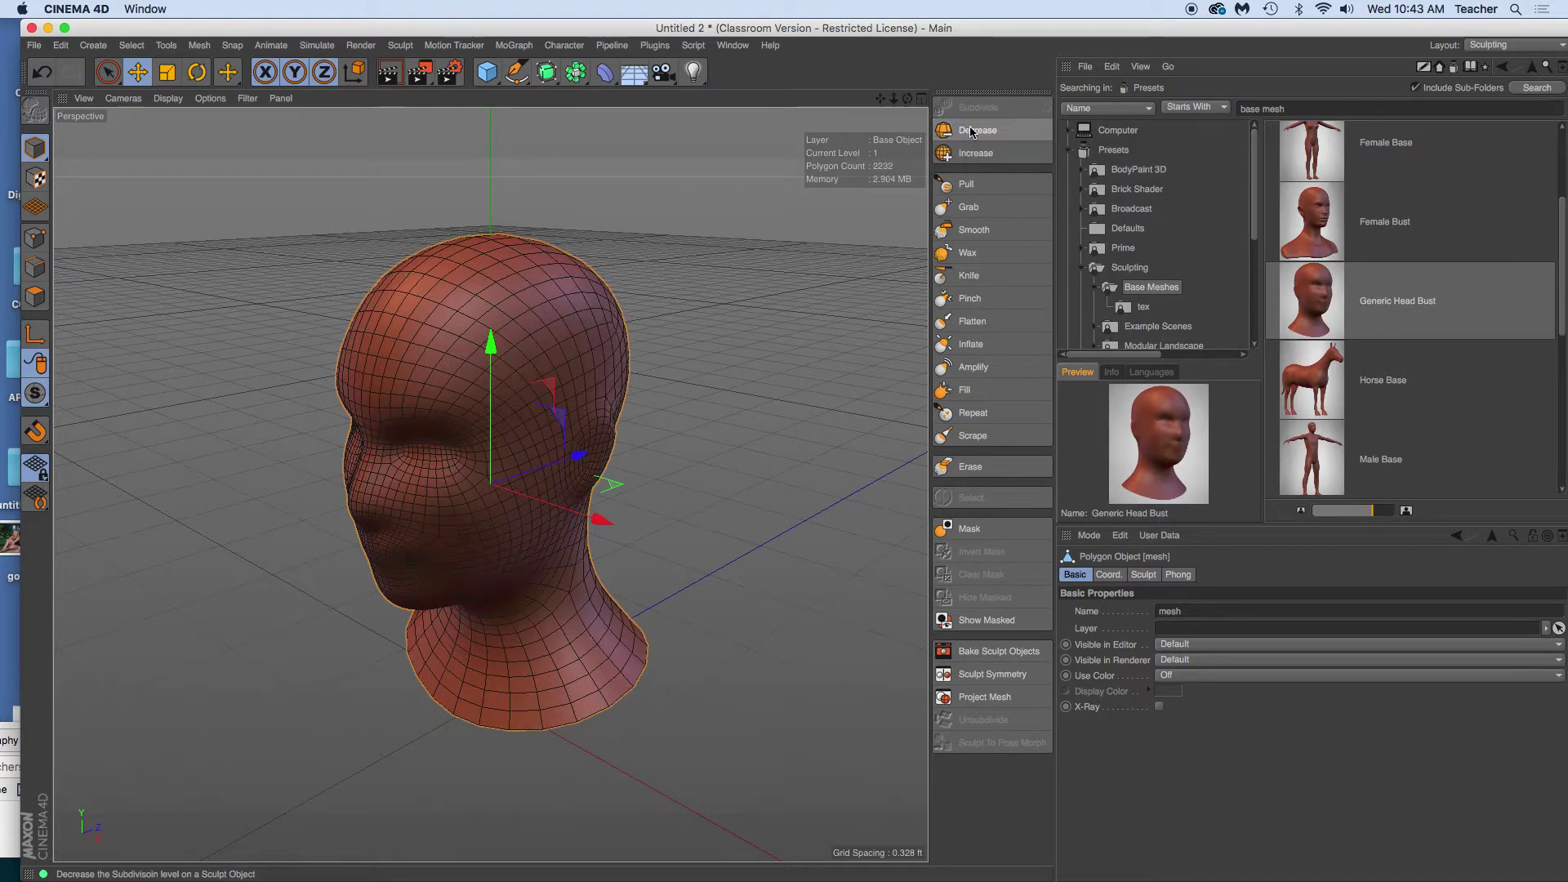
click(973, 153)
click(973, 153)
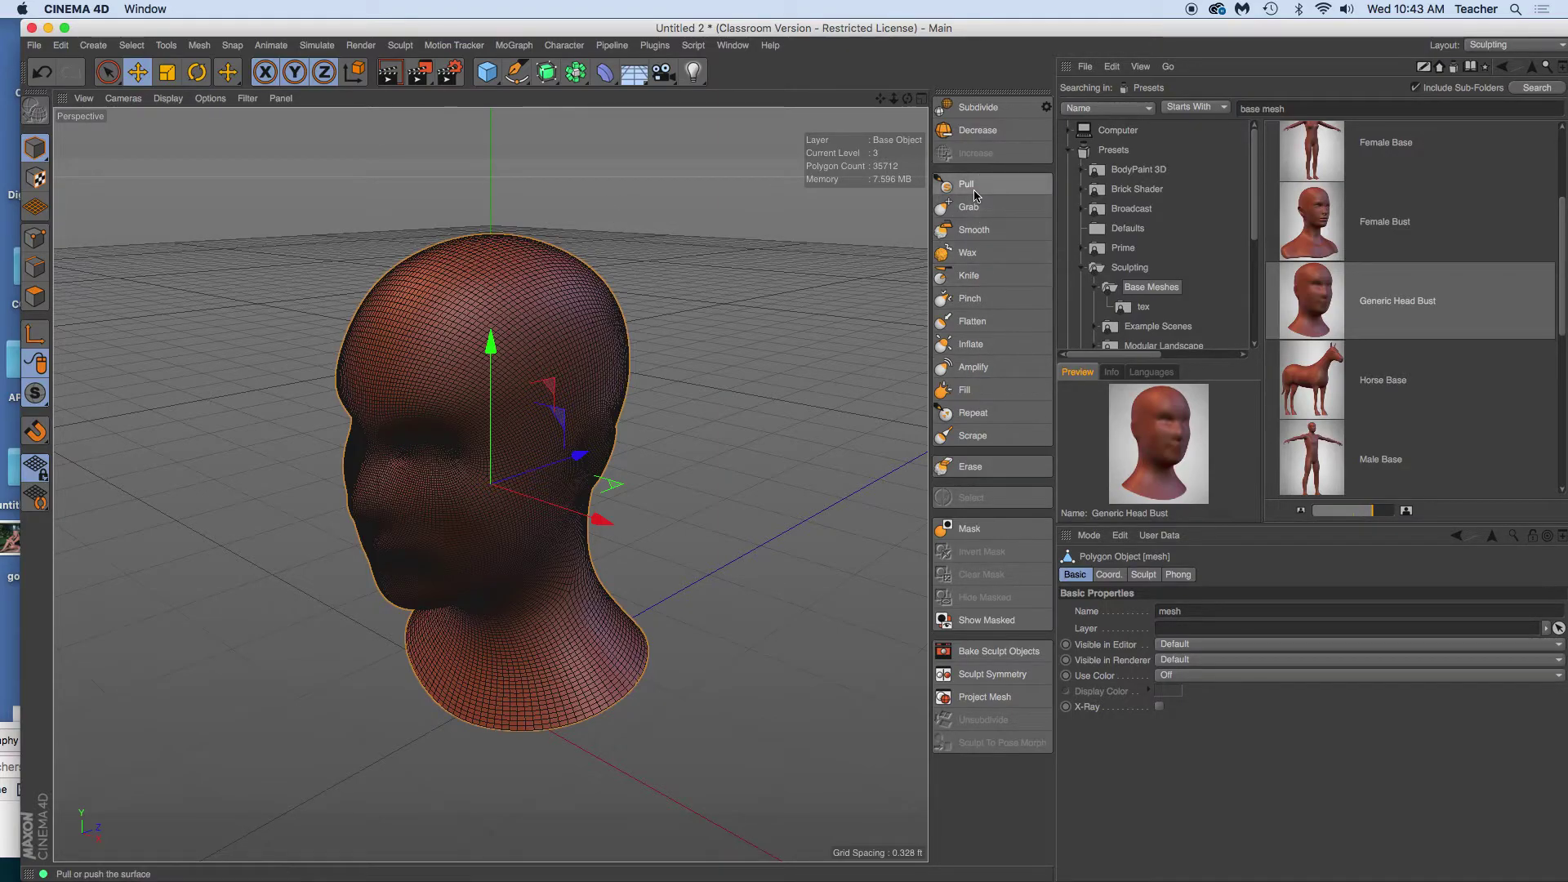
Pull a long horn out of the side of the head with the Grab brush and bend its tip upward
click(34, 147)
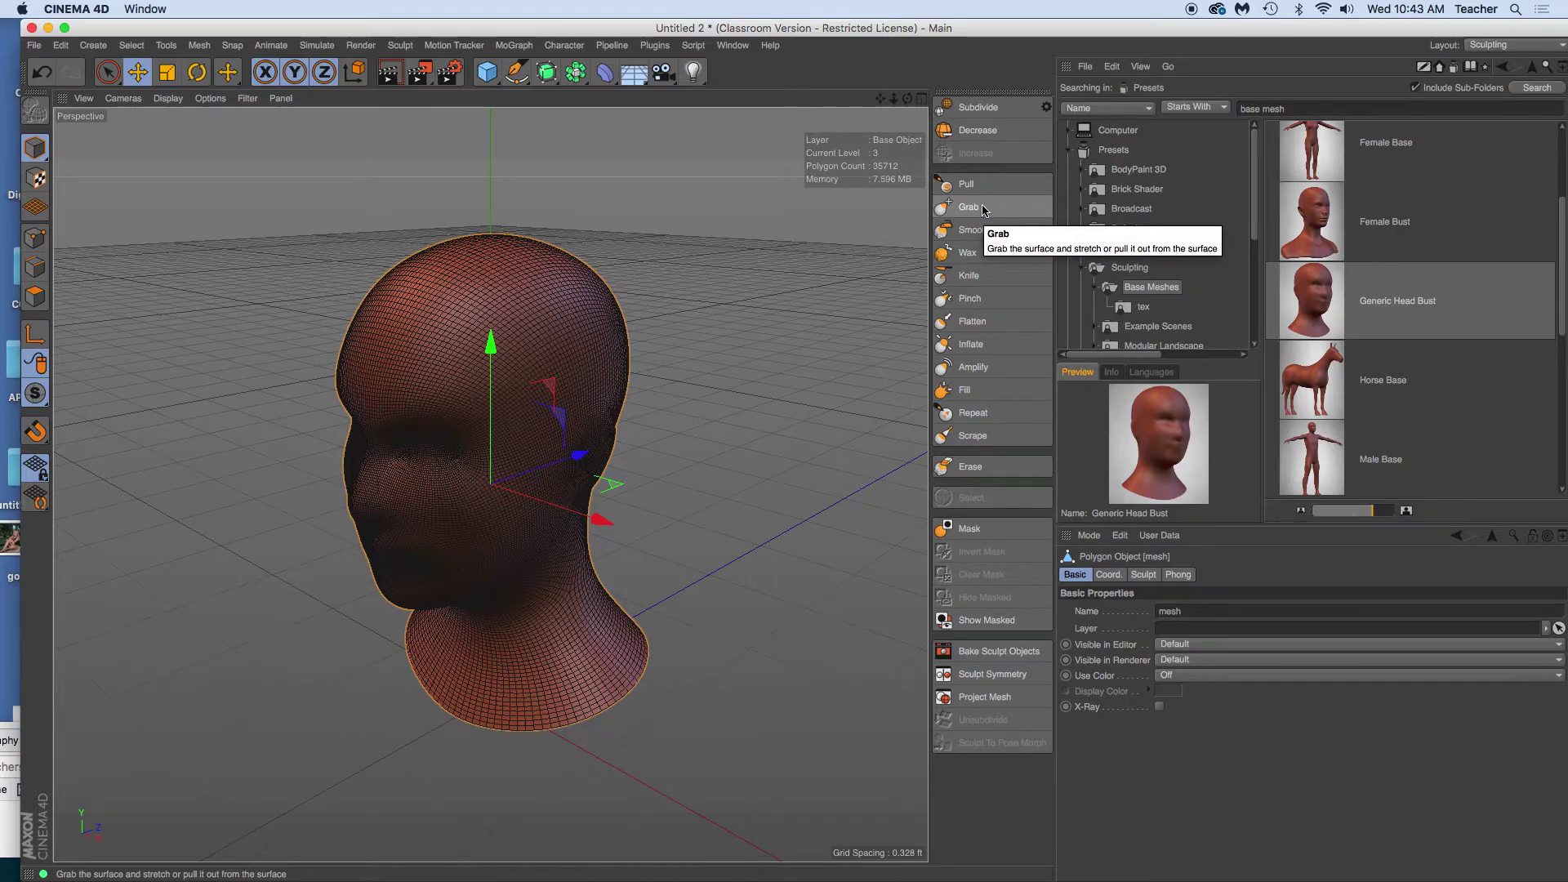
click(983, 209)
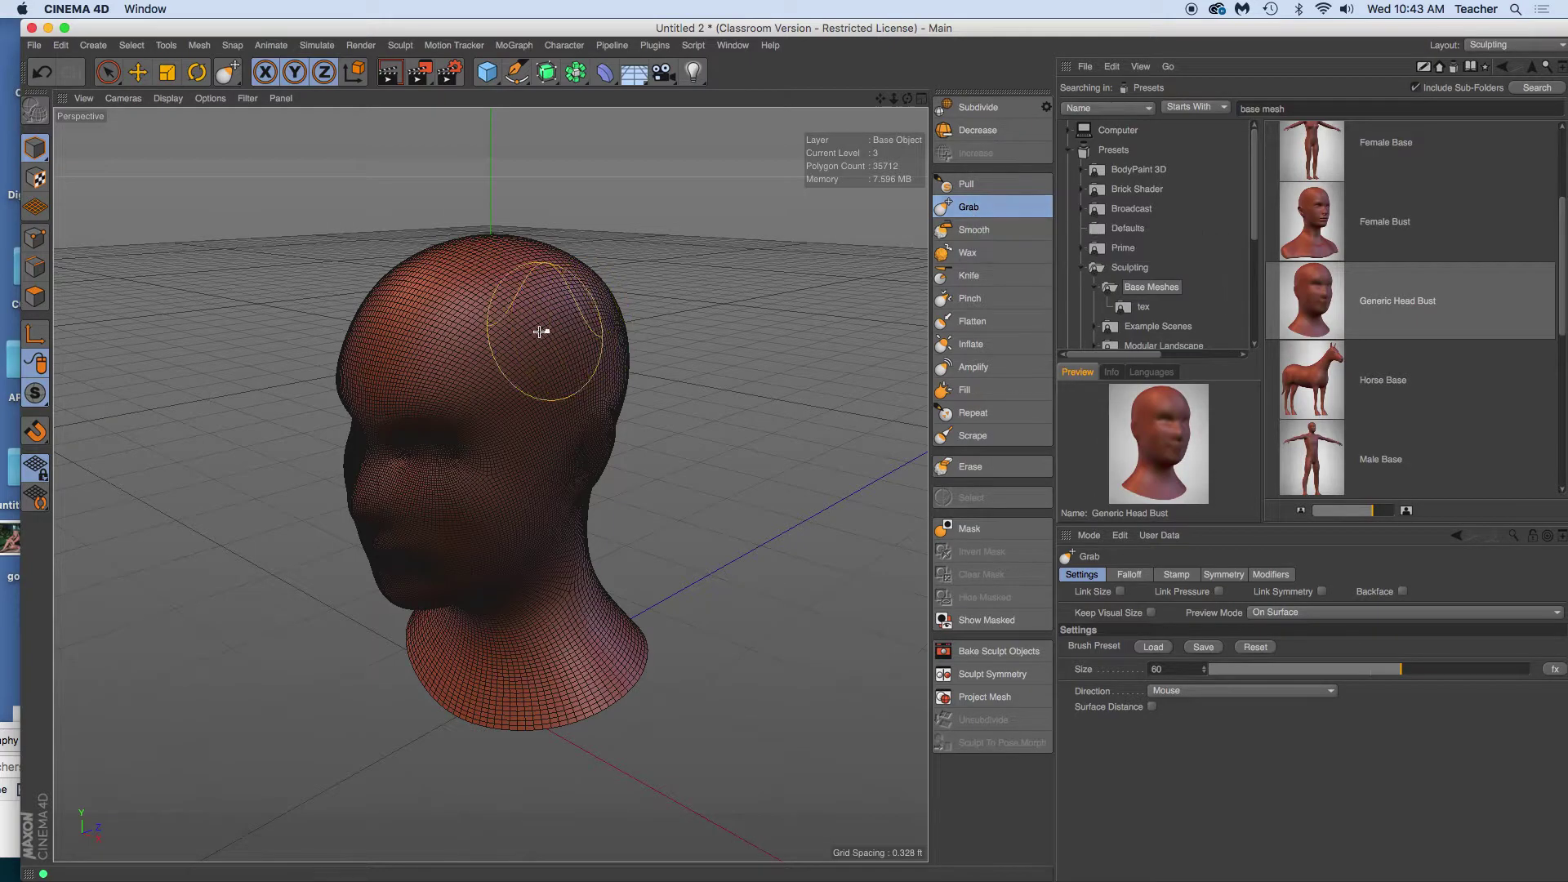
drag(540, 350, 754, 362)
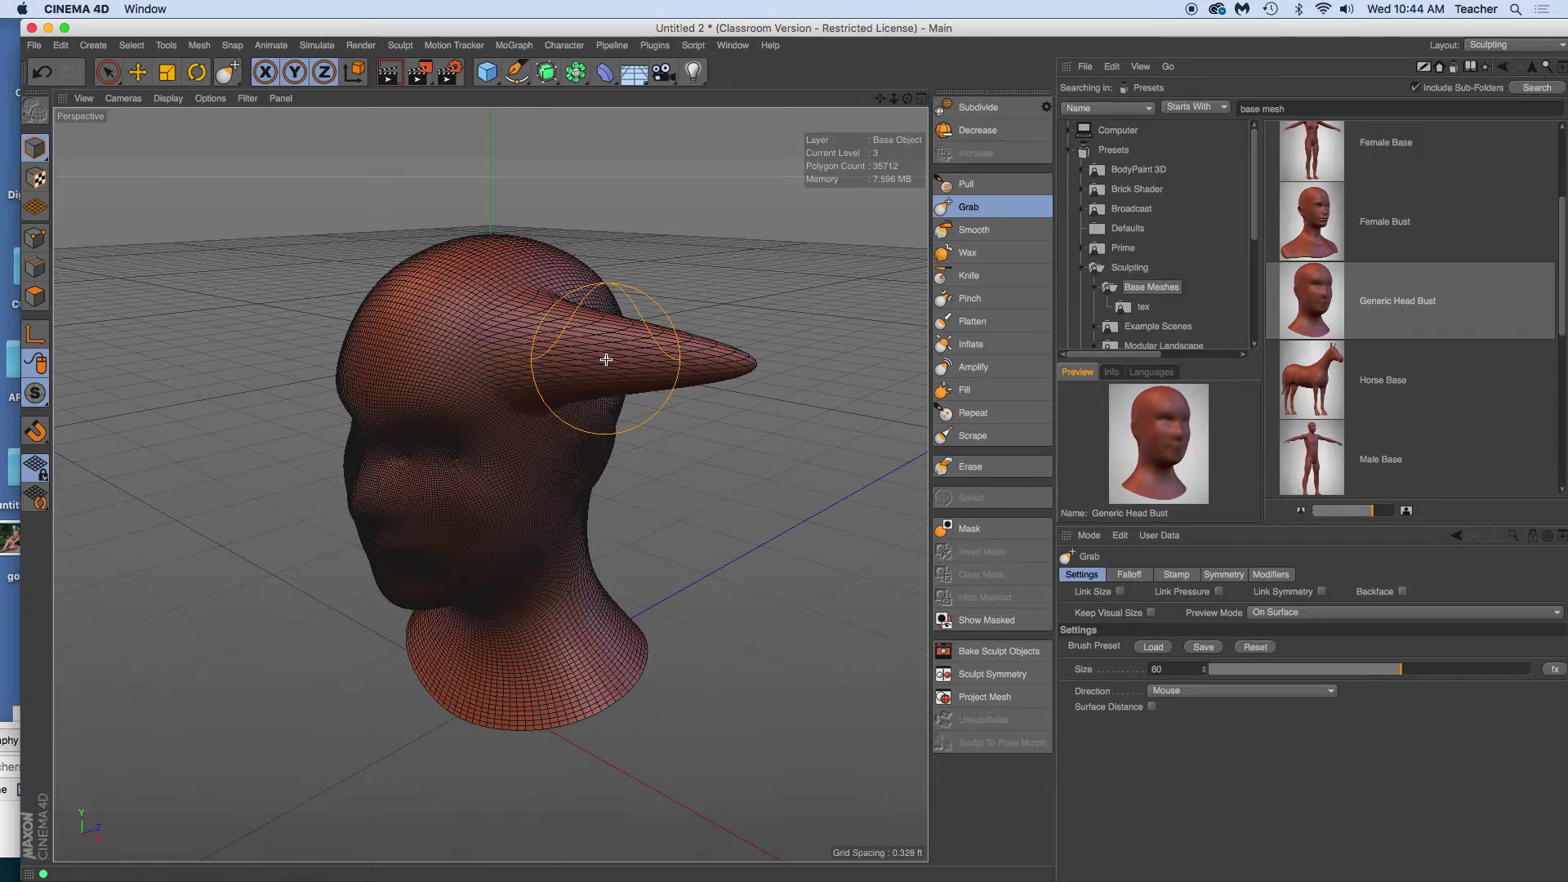
mouse_move(727, 352)
mouse_down()
mouse_move(606, 348)
mouse_move(743, 352)
mouse_up()
mouse_move(633, 351)
mouse_down()
mouse_move(635, 308)
mouse_move(739, 342)
mouse_move(751, 325)
mouse_move(718, 281)
mouse_up()
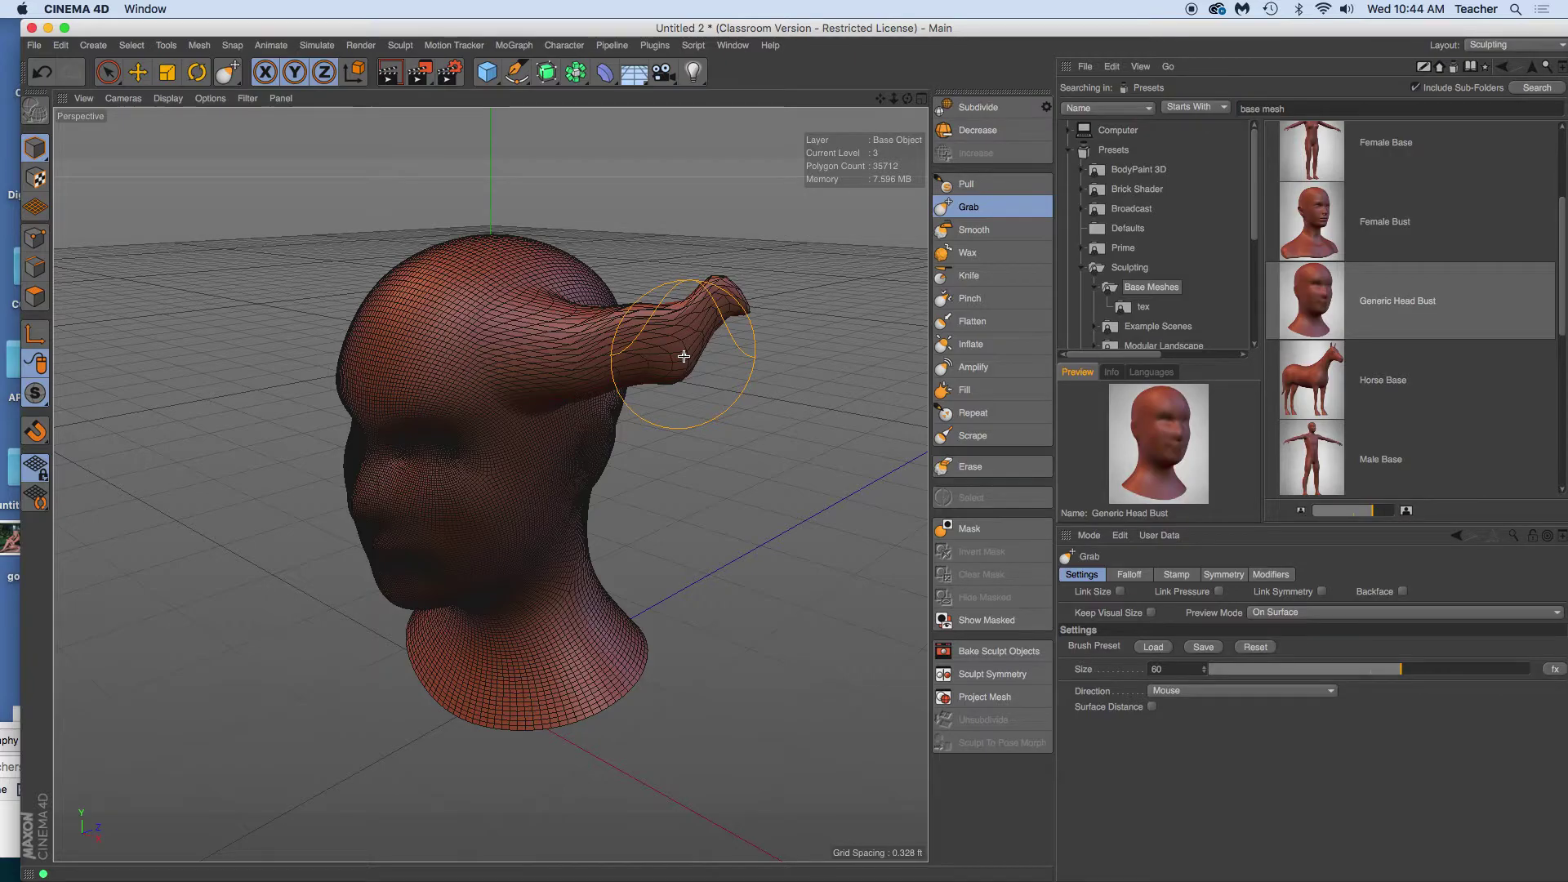
Undo the last two Grab strokes that bent the horn
alt+drag(710, 531, 756, 588)
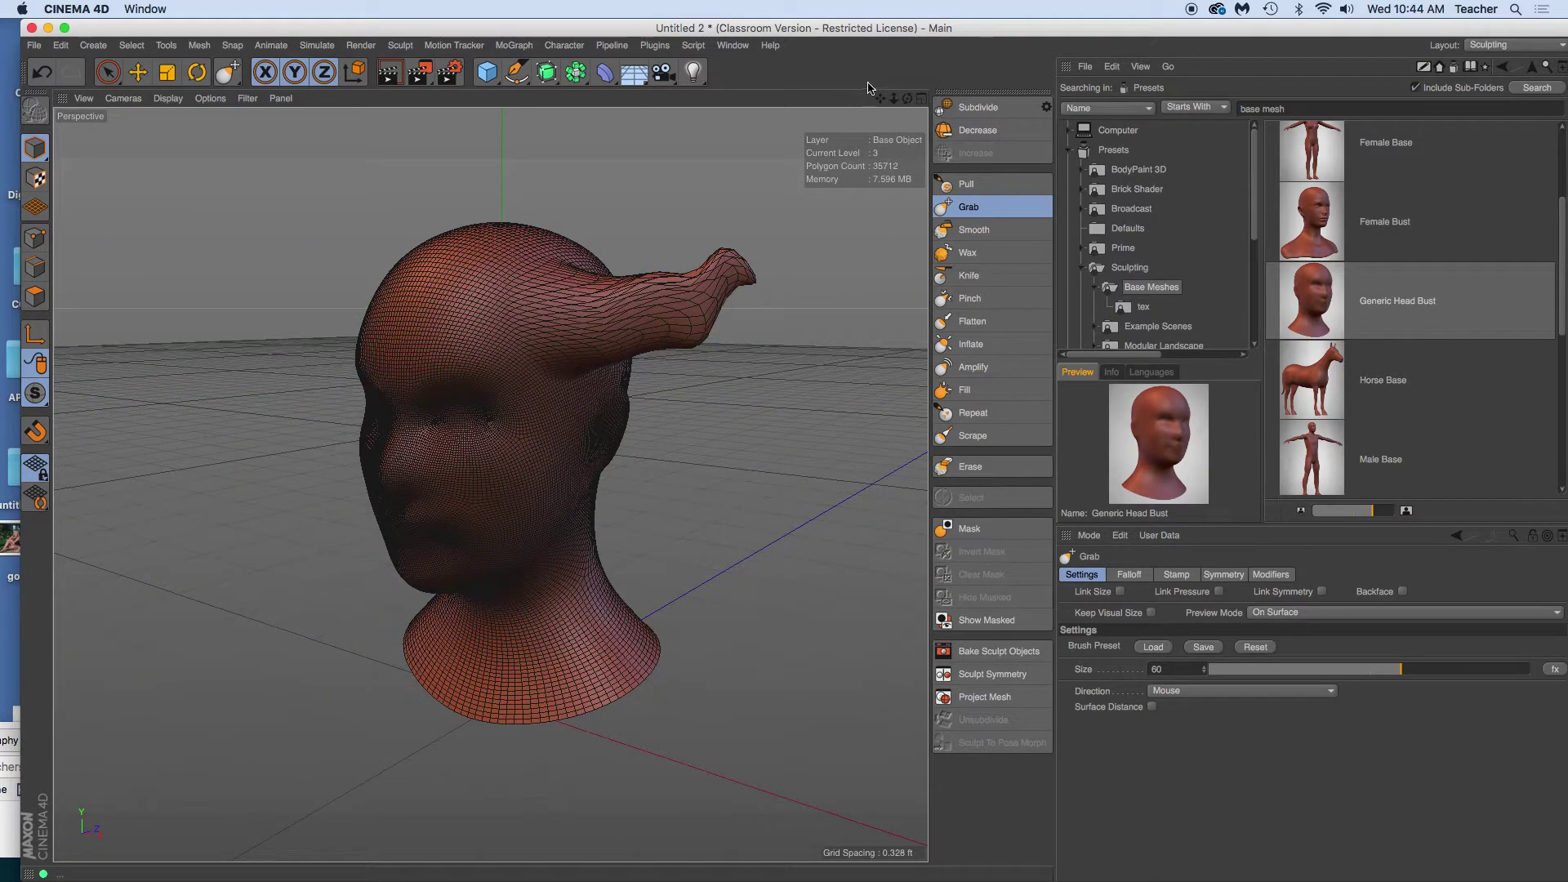
drag(880, 101, 472, 200)
drag(491, 485, 490, 483)
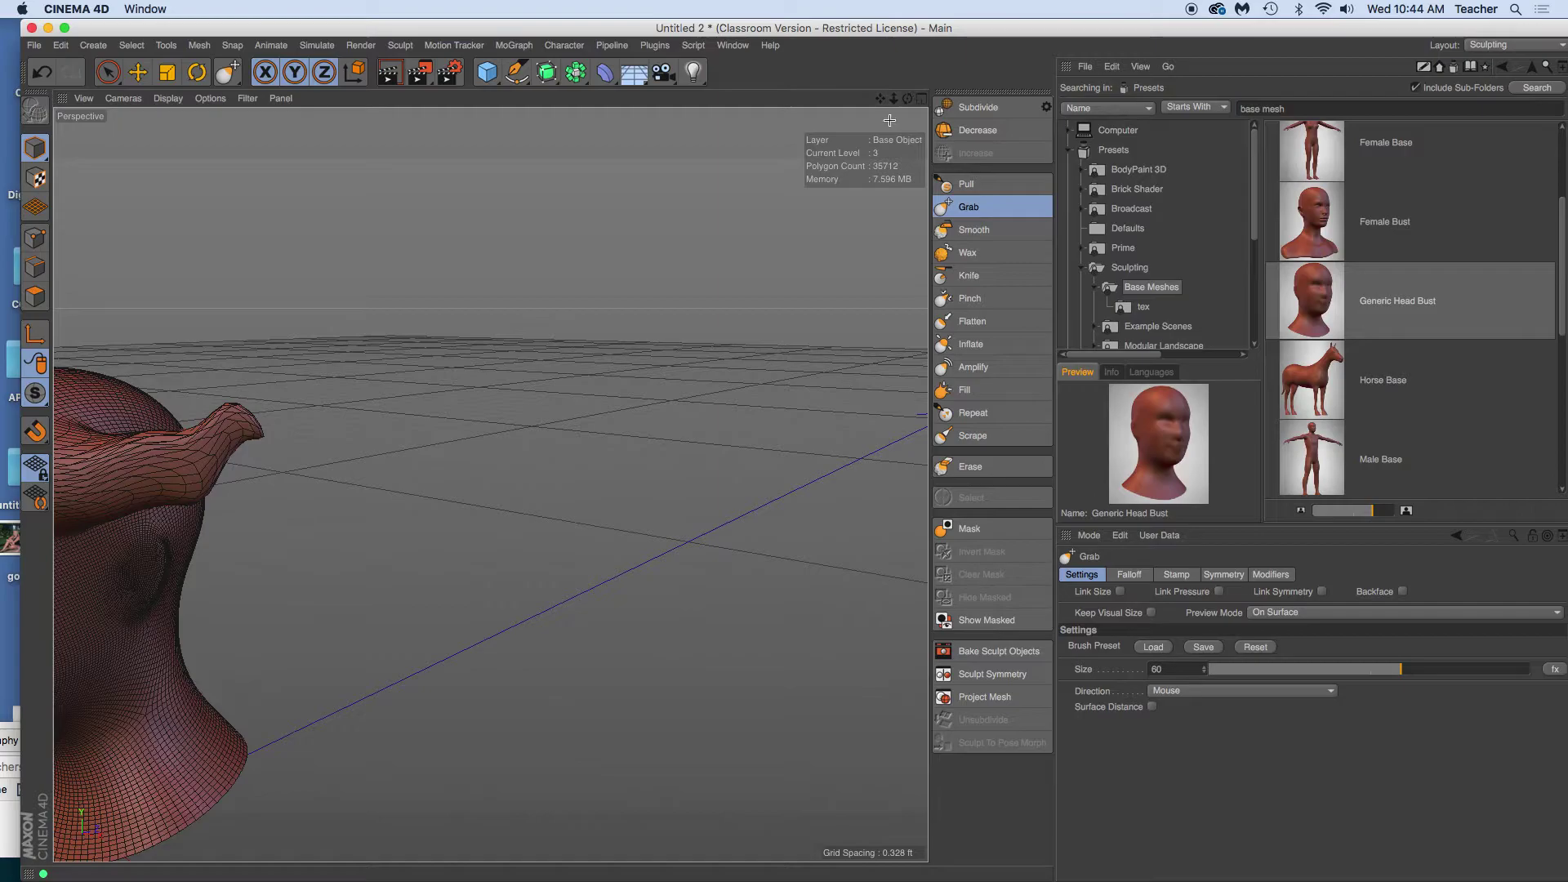
key(h)
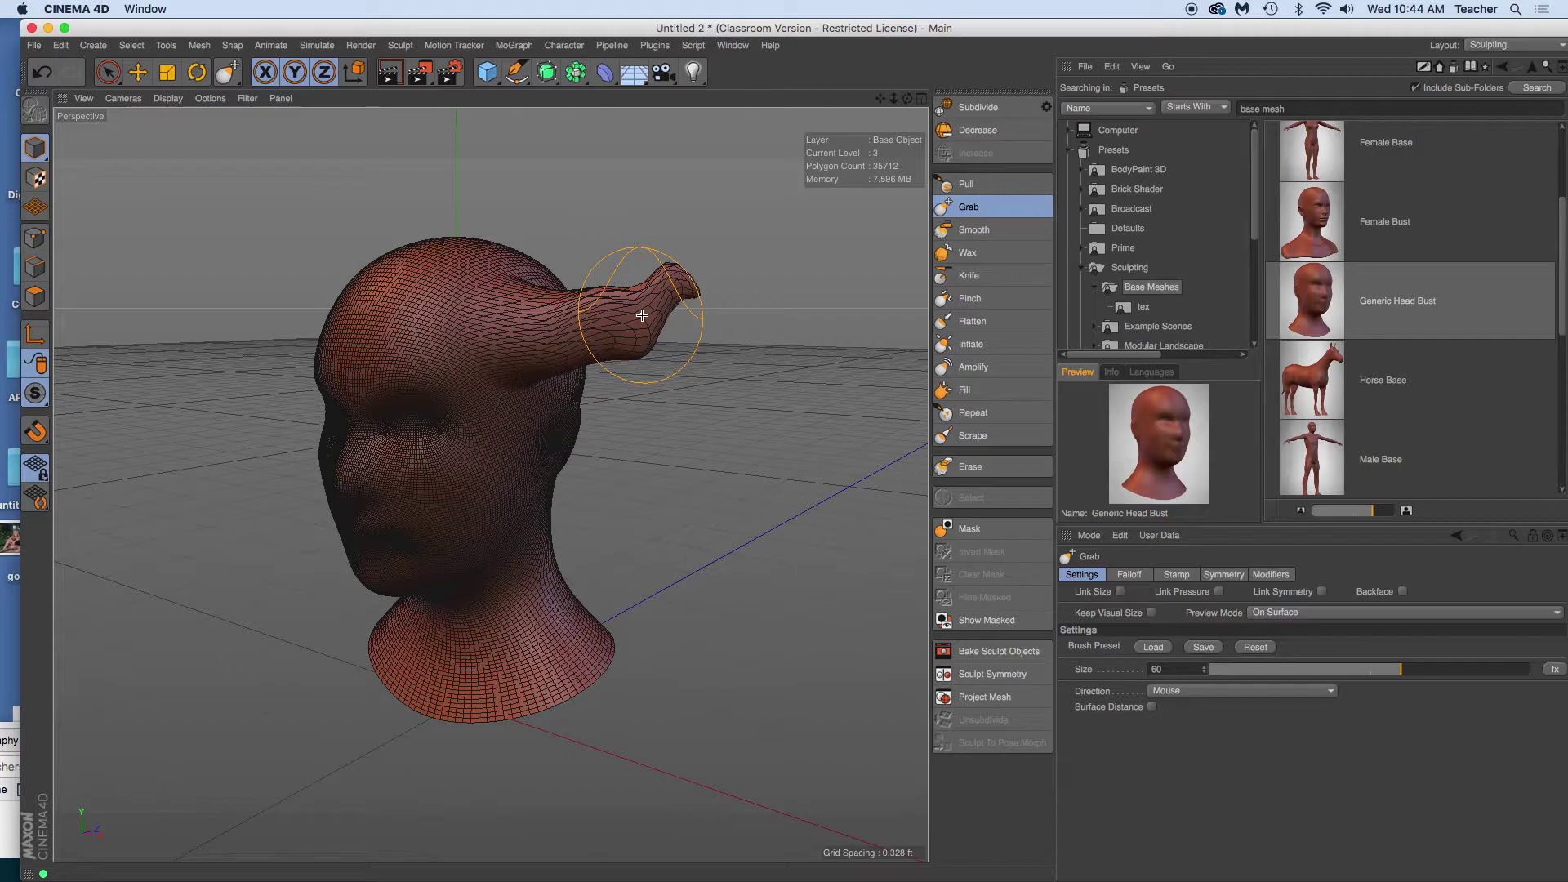
click(41, 72)
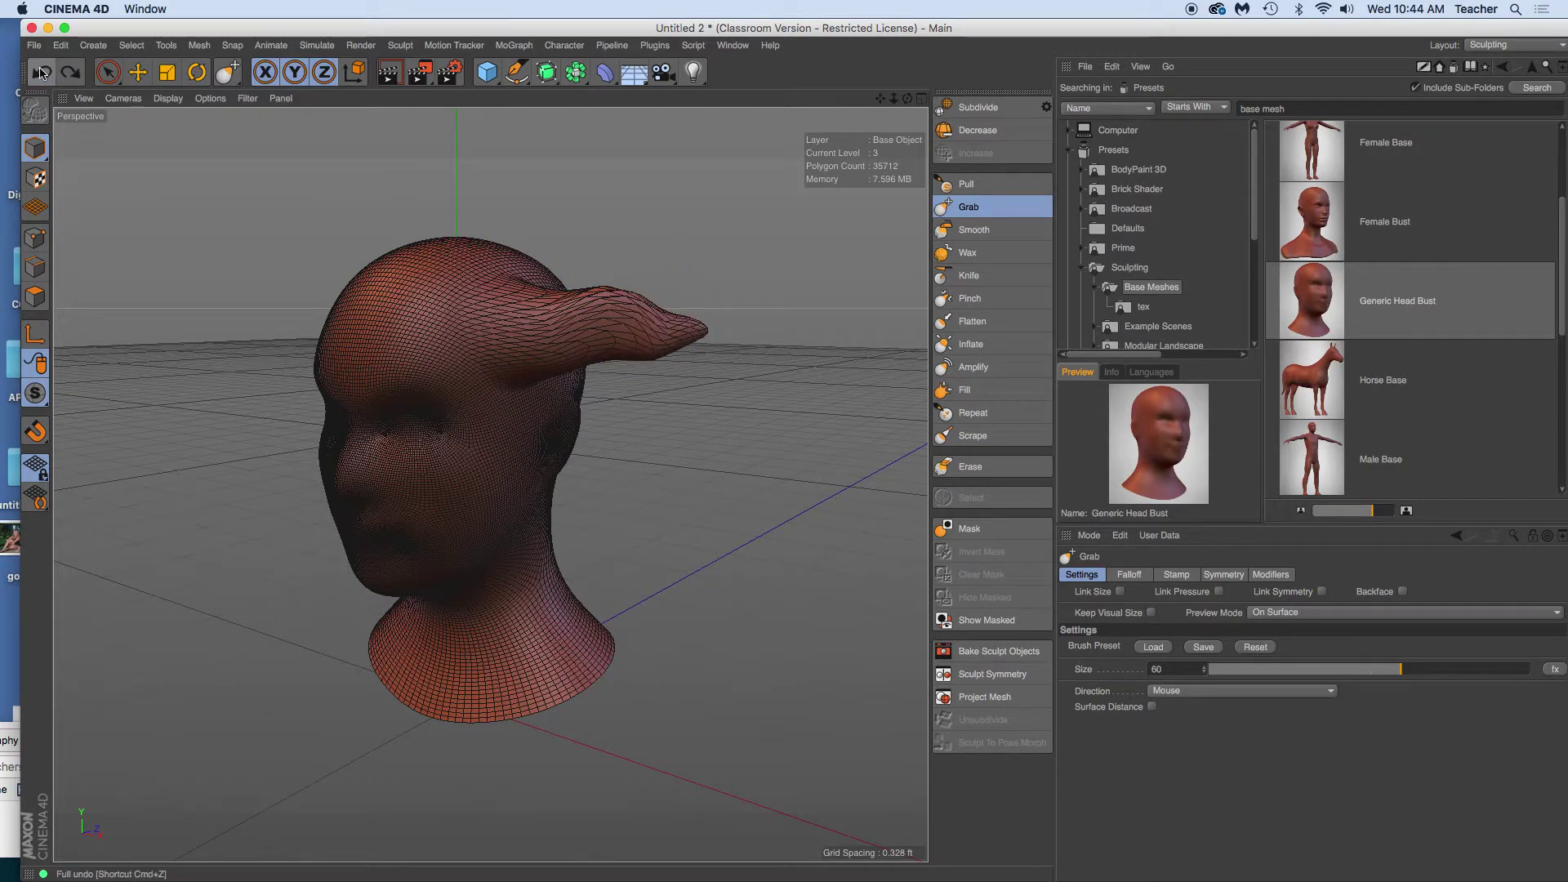
click(41, 72)
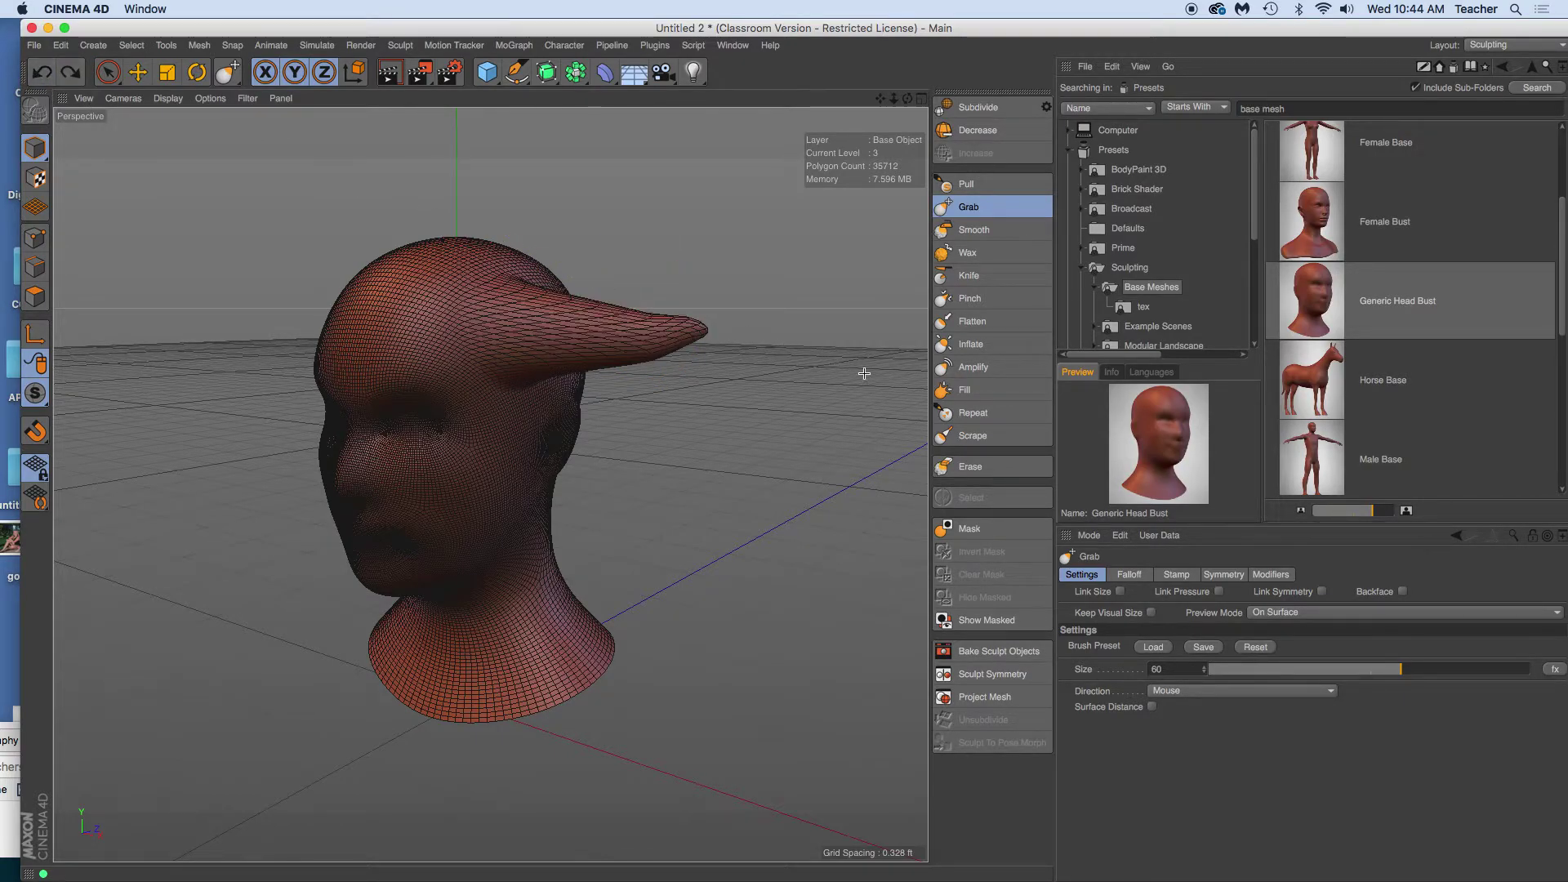
Remove most of the horn from the side of the head with the Erase brush
click(969, 467)
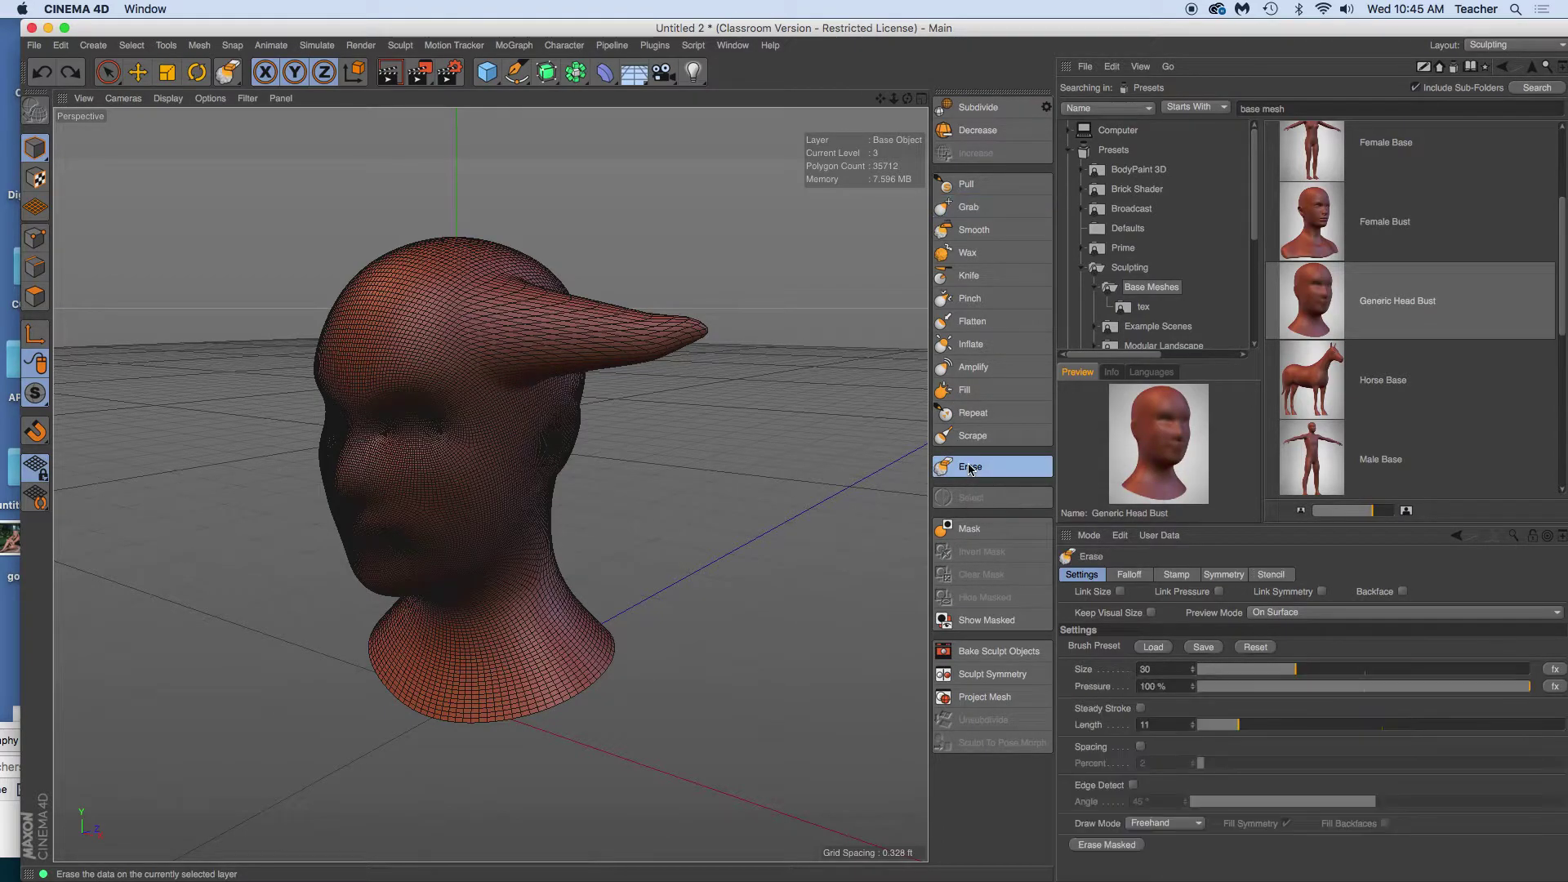
mouse_move(683, 326)
mouse_down()
mouse_move(624, 331)
mouse_move(694, 329)
mouse_up()
mouse_move(596, 306)
mouse_down()
mouse_move(494, 343)
mouse_move(490, 287)
mouse_move(538, 282)
mouse_up()
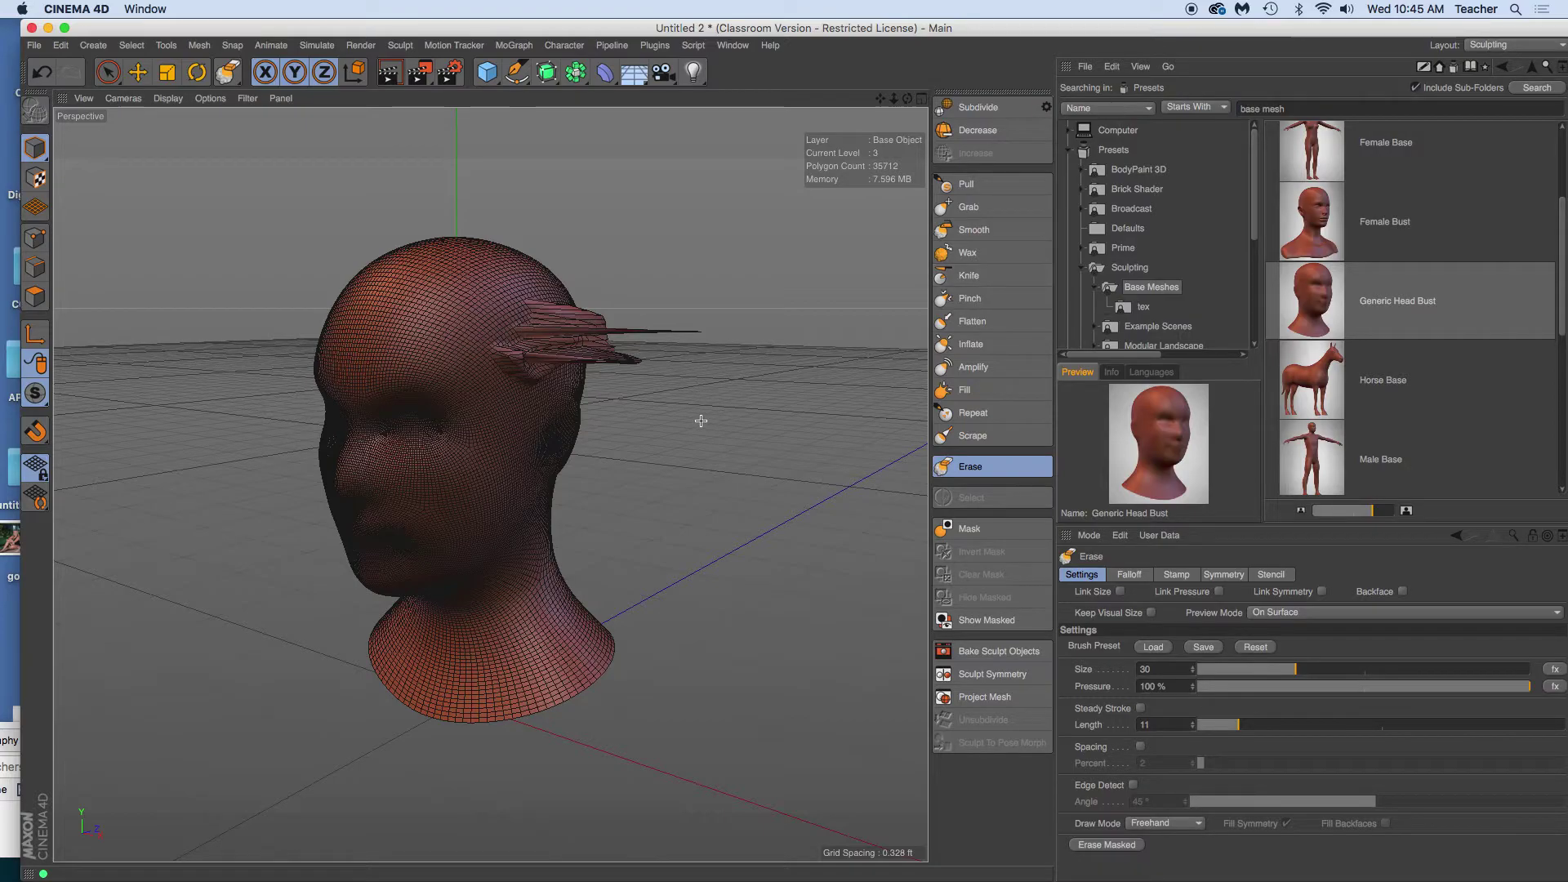
Pull a bump out of the upper forehead near the horn remnants with the Grab brush and soften it with the Smooth brush
mouse_move(690, 424)
alt+mouse_down()
mouse_move(675, 434)
mouse_move(760, 429)
alt+mouse_up()
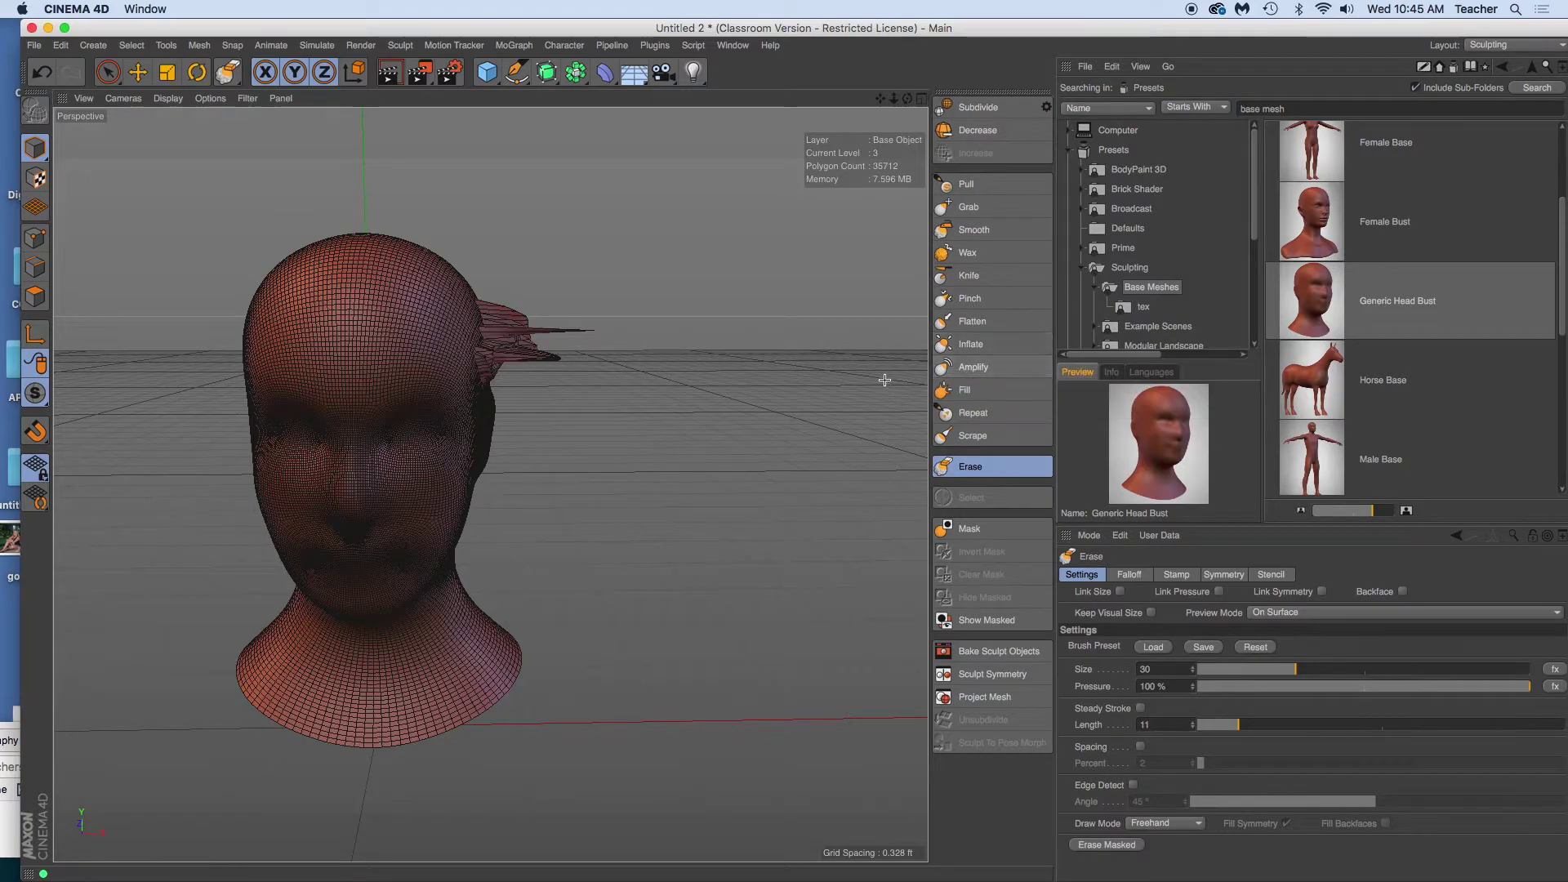
alt+drag(885, 378, 881, 380)
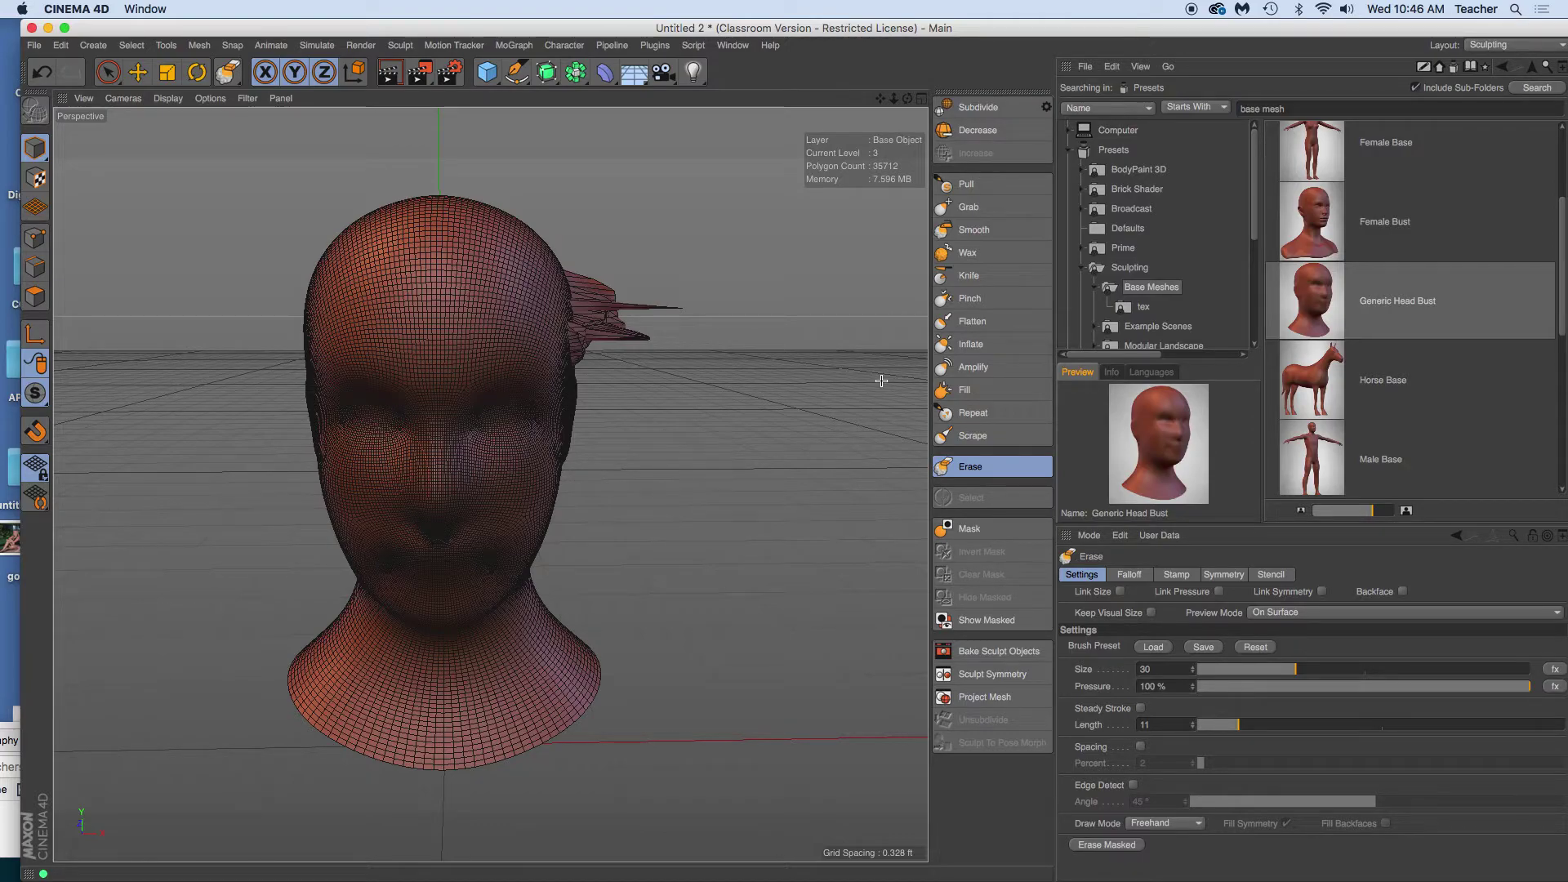
click(968, 206)
drag(542, 256, 559, 249)
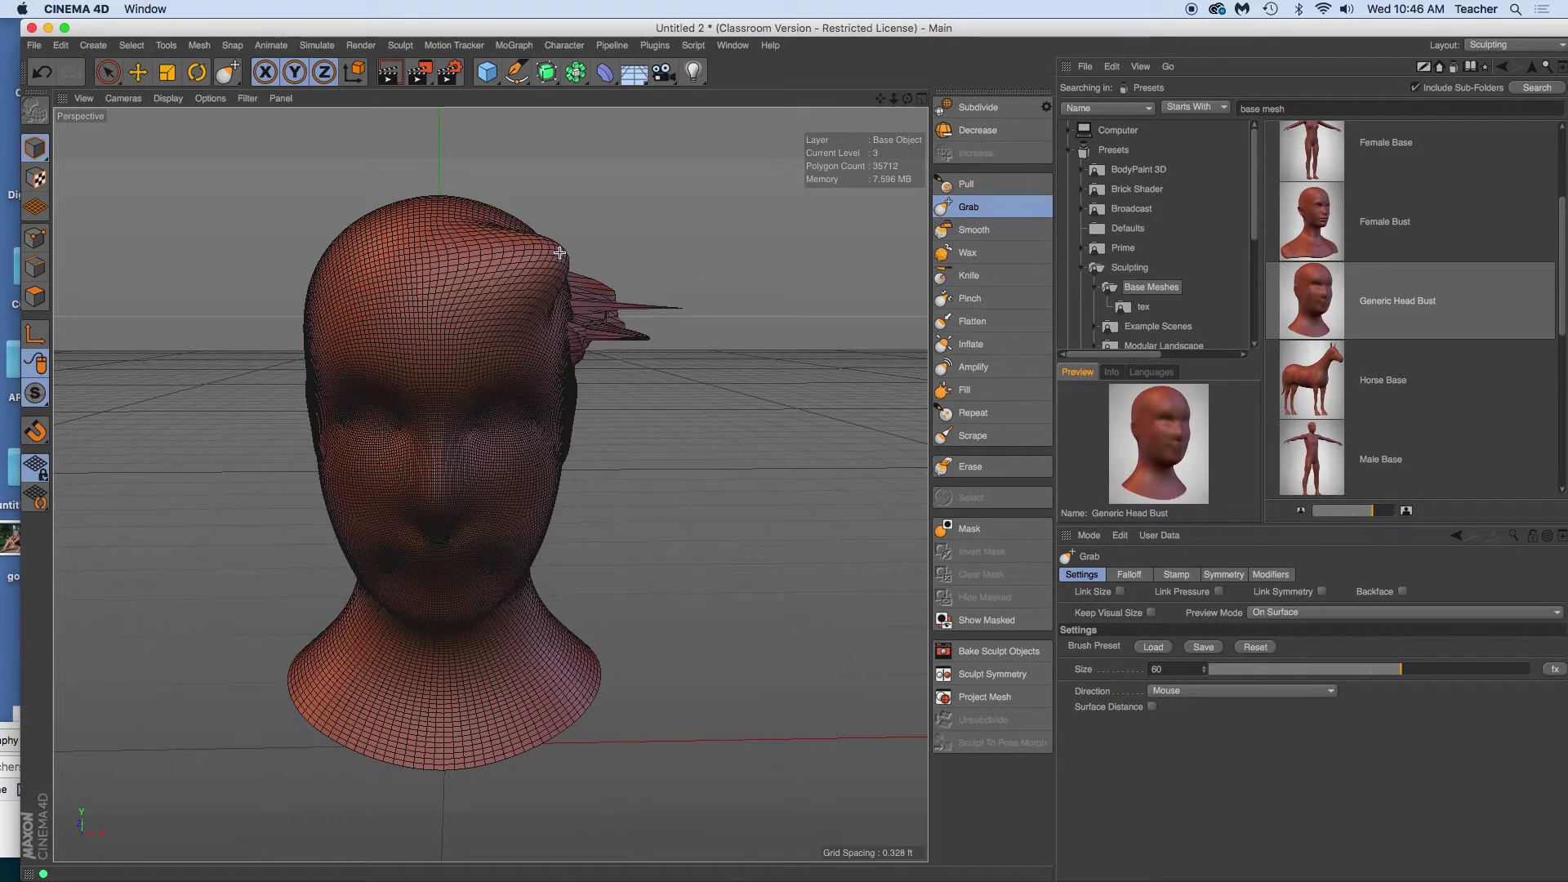
click(969, 232)
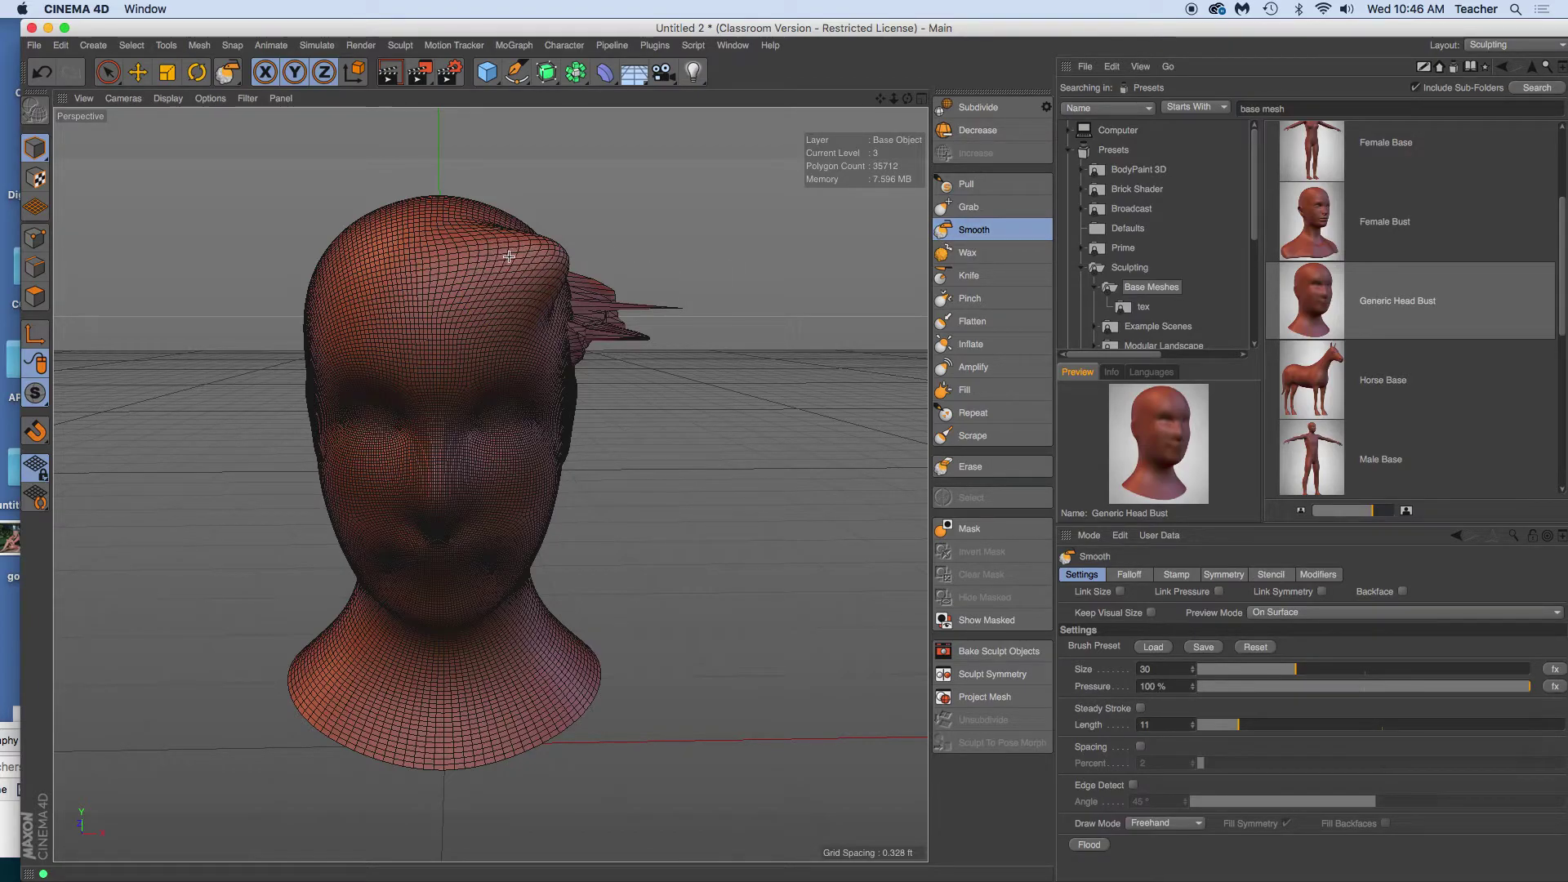
drag(527, 303, 524, 280)
Carve grooves into the upper forehead beside the bump with the Knife brush
click(975, 255)
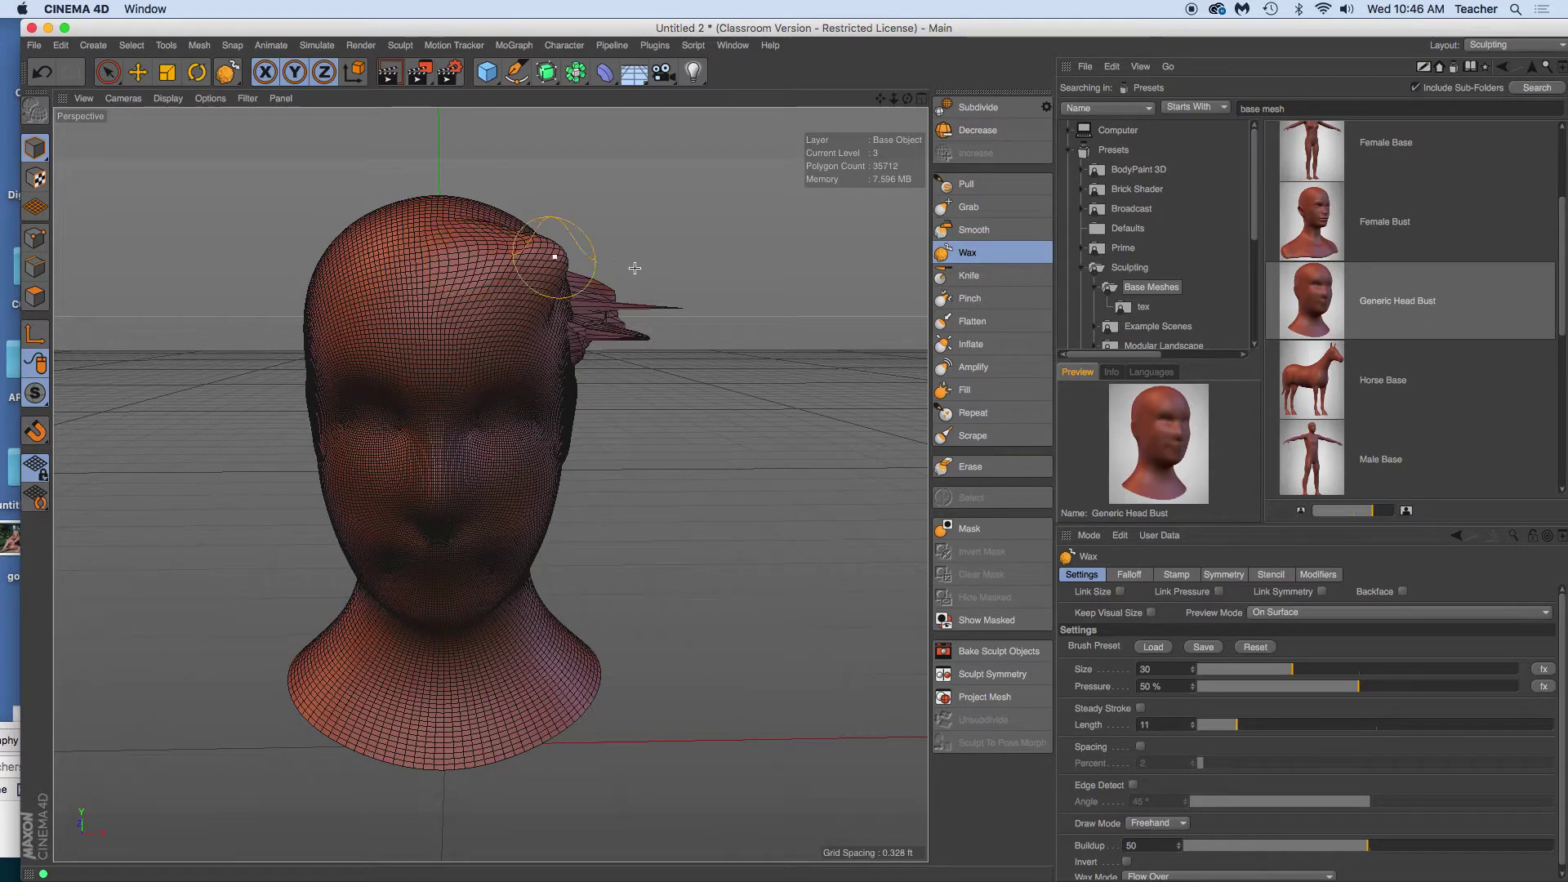
click(973, 277)
drag(497, 272, 487, 282)
mouse_move(487, 216)
mouse_down()
mouse_move(470, 314)
mouse_move(440, 322)
mouse_move(454, 216)
mouse_up()
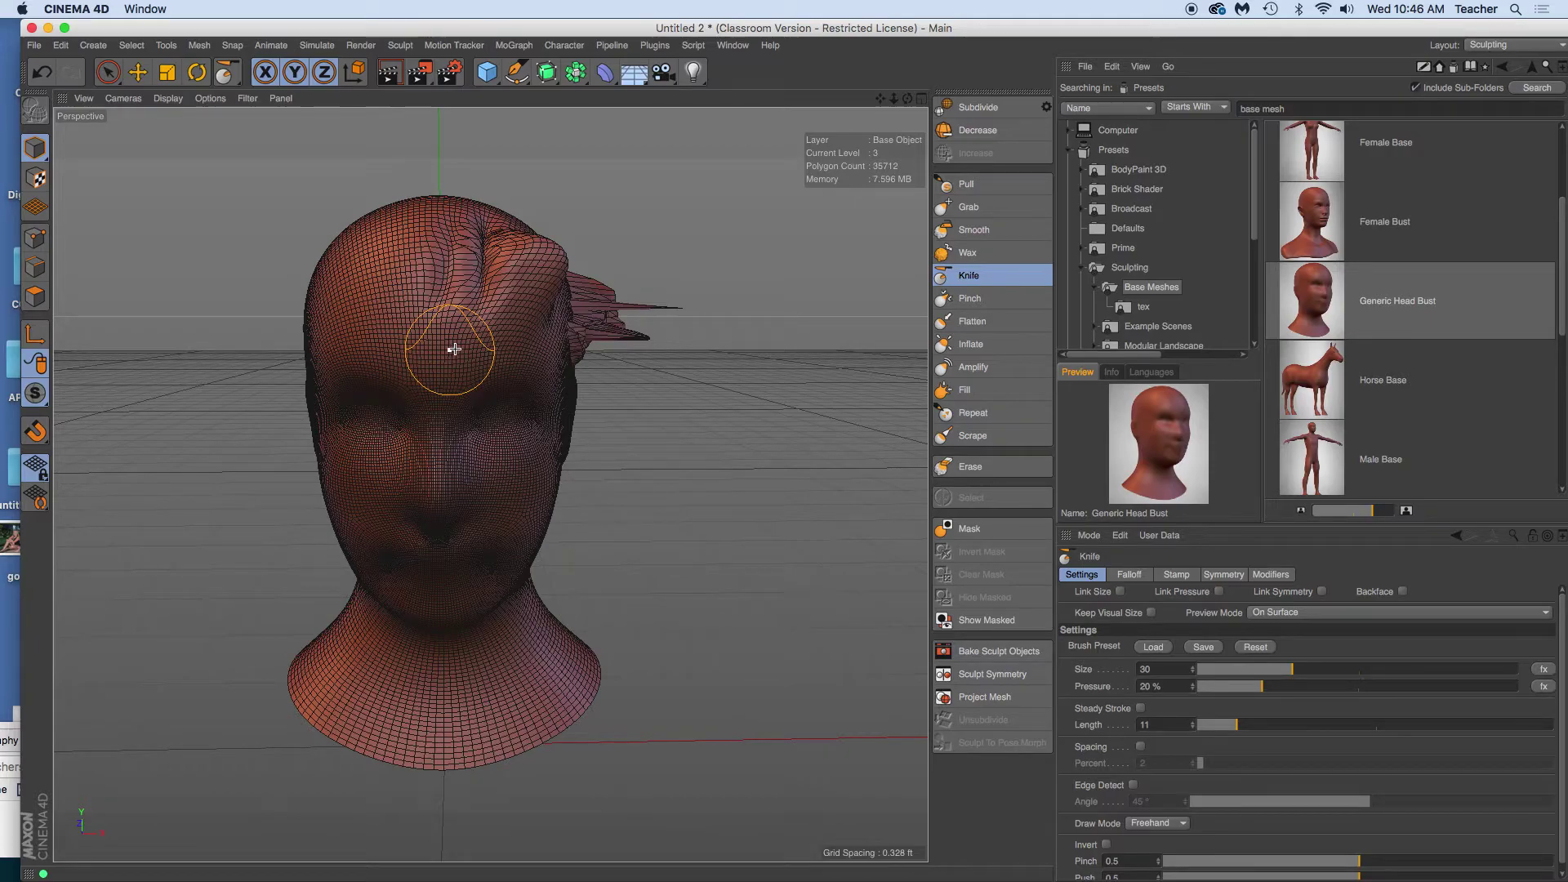
Draw the forehead grooves together with the Pinch brush and level the area with the Flatten brush
click(969, 298)
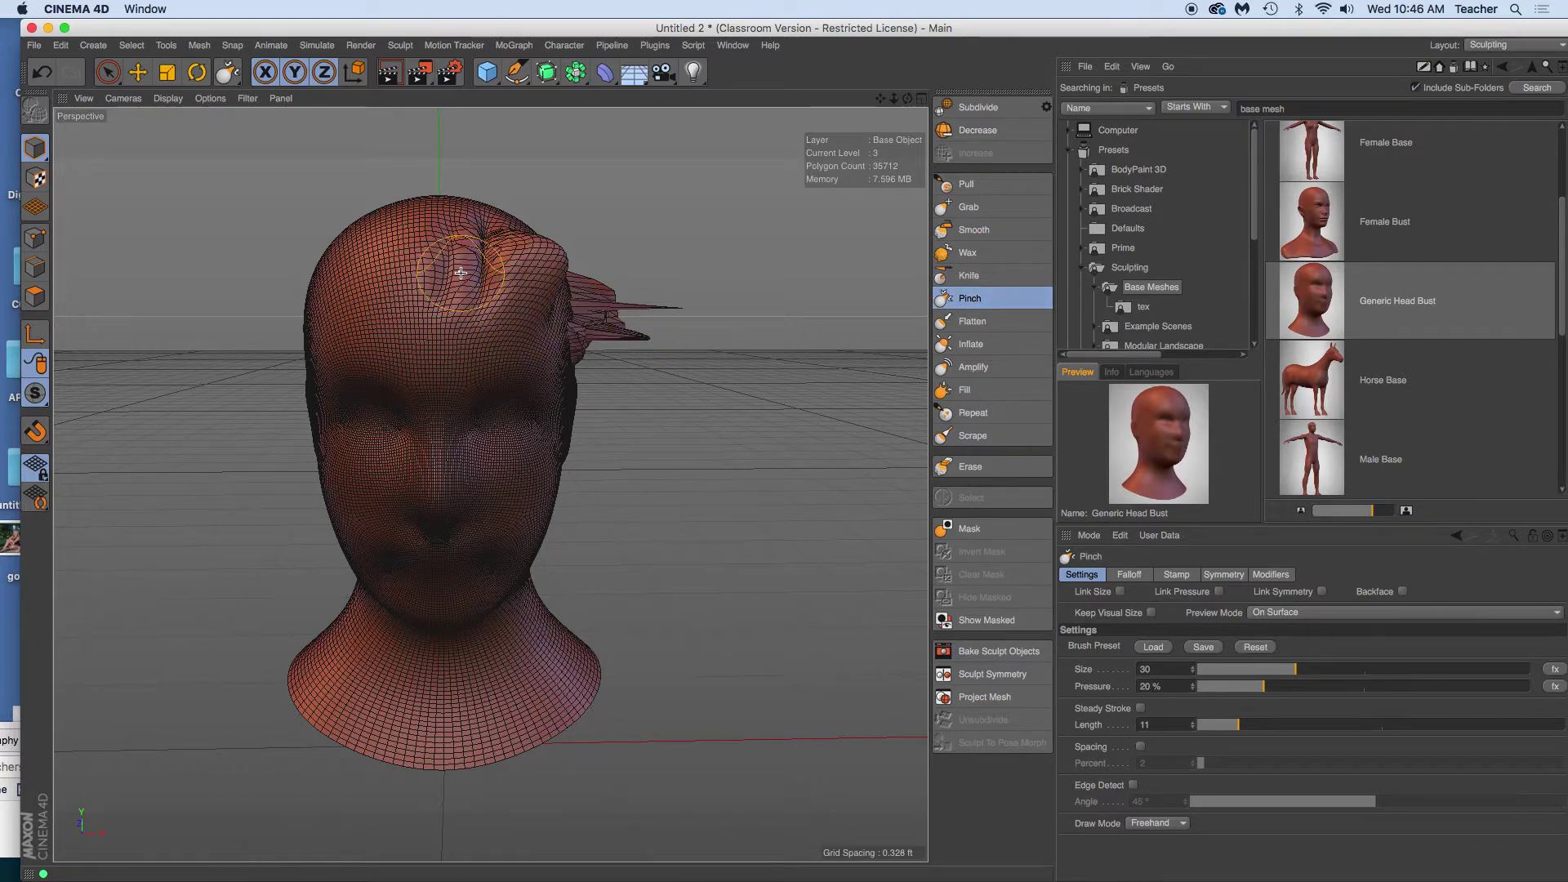
mouse_move(461, 272)
mouse_down()
mouse_move(462, 237)
mouse_move(456, 309)
mouse_move(471, 232)
mouse_up()
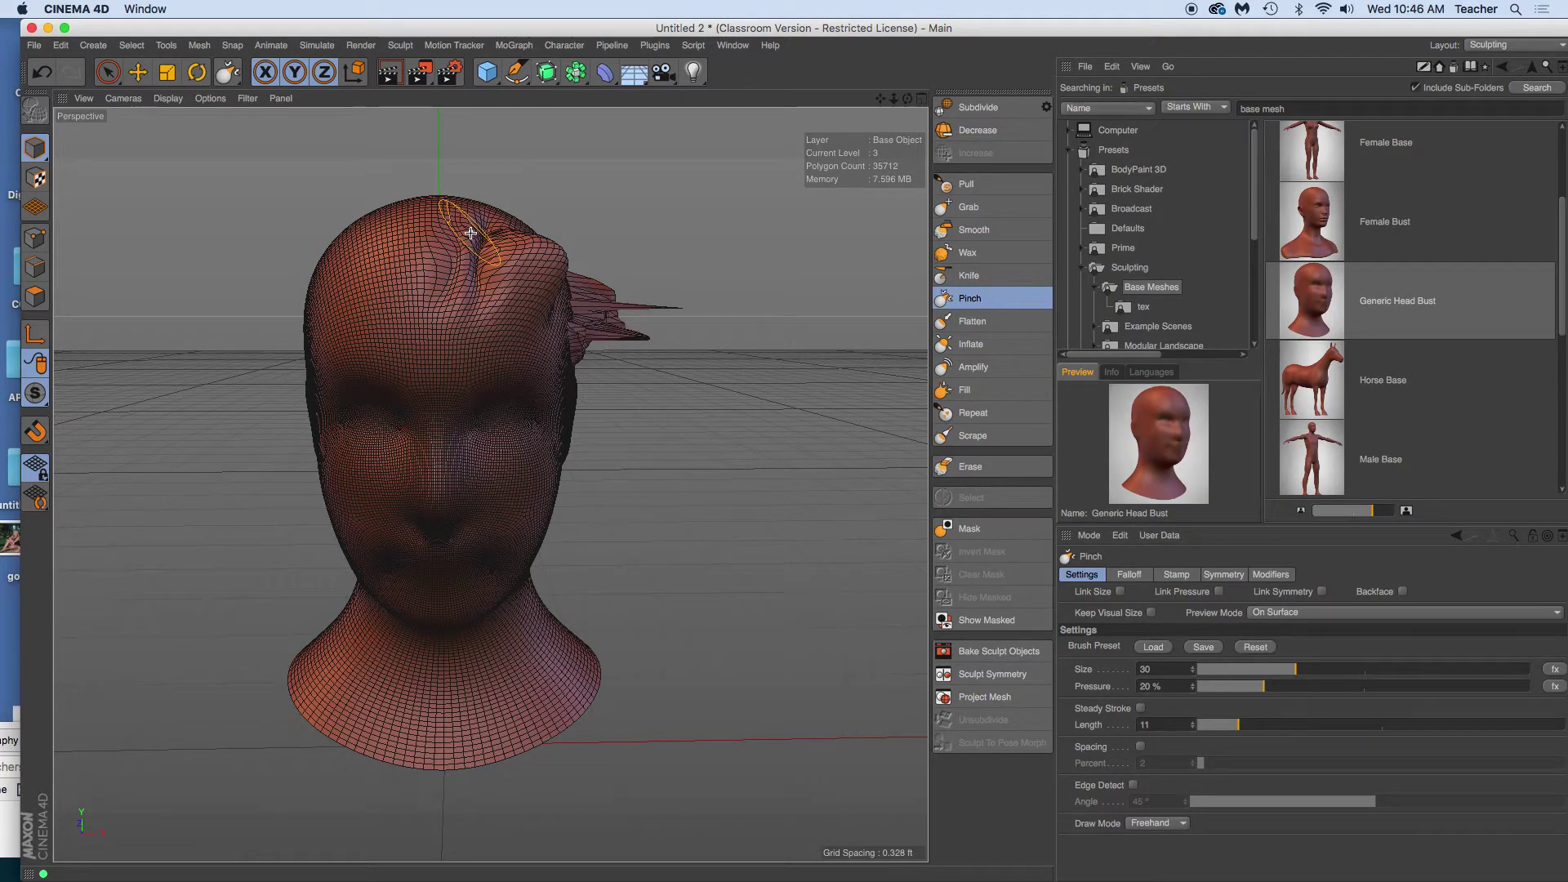
click(971, 320)
drag(482, 272, 478, 295)
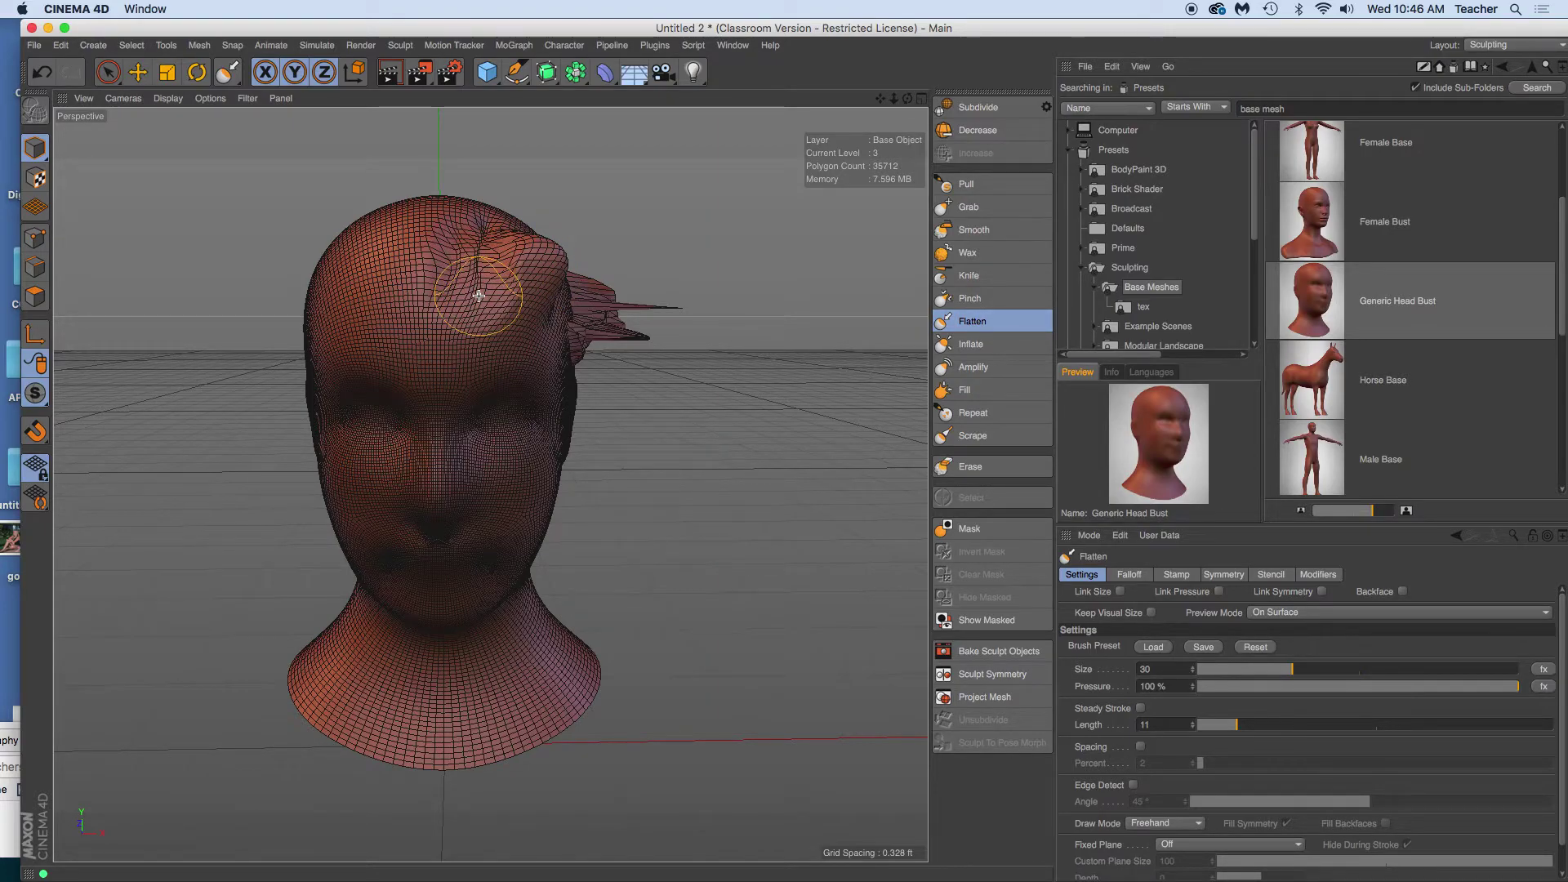
Swell the forehead around the grooves with the Inflate brush, first at the default size and again at size 70
click(971, 344)
mouse_move(502, 278)
mouse_down()
mouse_move(502, 300)
mouse_move(474, 296)
mouse_move(488, 295)
mouse_up()
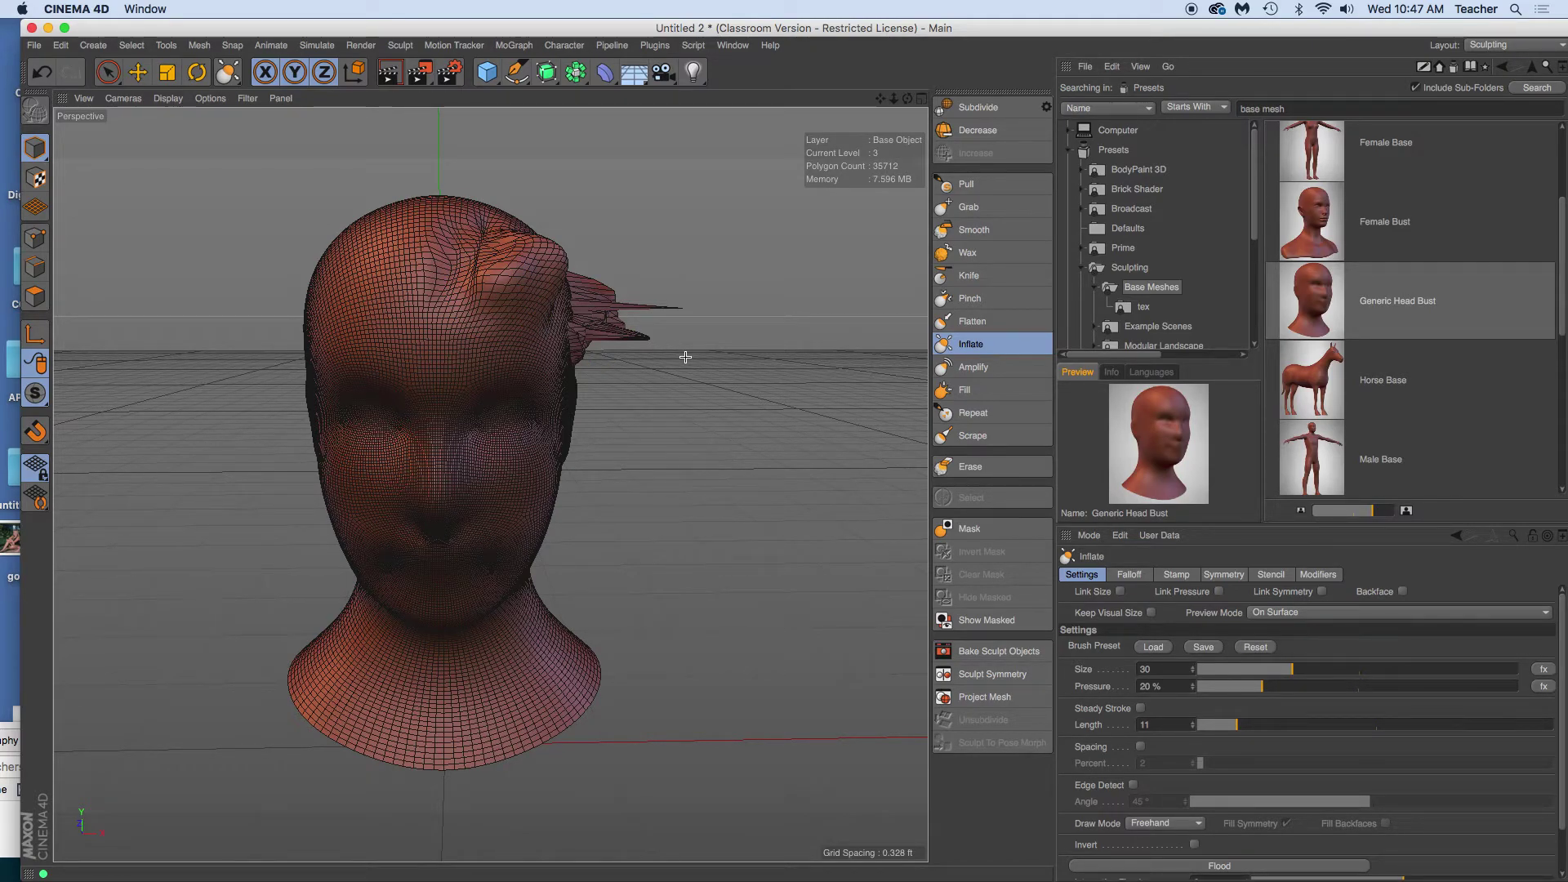
drag(416, 286, 421, 294)
drag(1296, 671, 1422, 670)
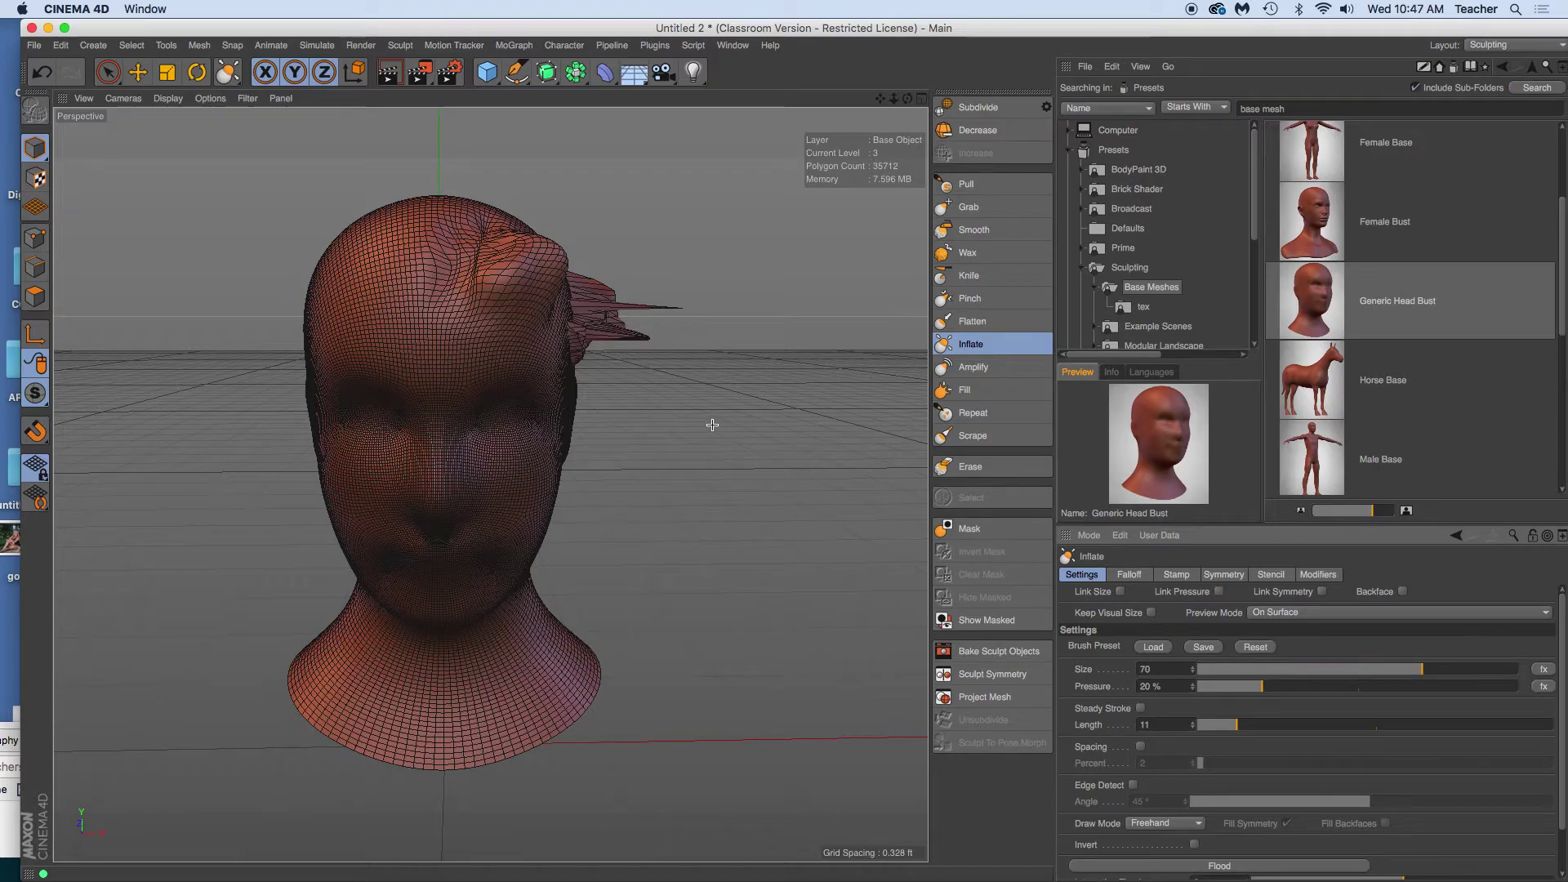
mouse_move(493, 311)
mouse_down()
mouse_move(467, 260)
mouse_move(490, 301)
mouse_move(478, 321)
mouse_move(484, 302)
mouse_up()
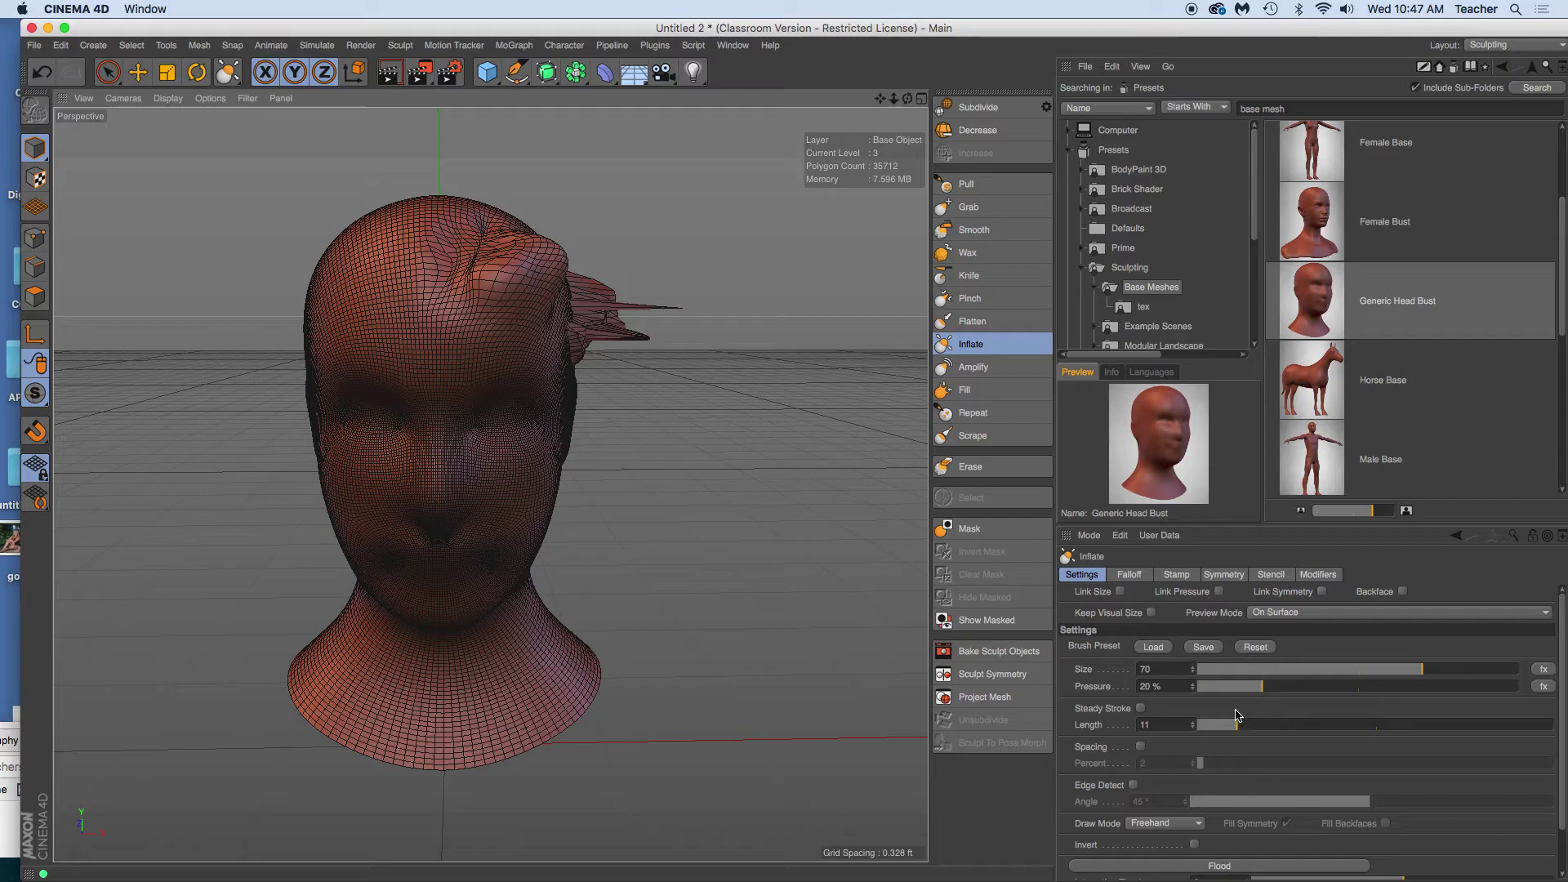
Inflate the forehead bump further at 79.6 % brush pressure and once more at 13.1 % pressure
drag(1262, 688, 1454, 687)
mouse_move(485, 294)
mouse_down()
mouse_move(465, 303)
mouse_move(482, 315)
mouse_up()
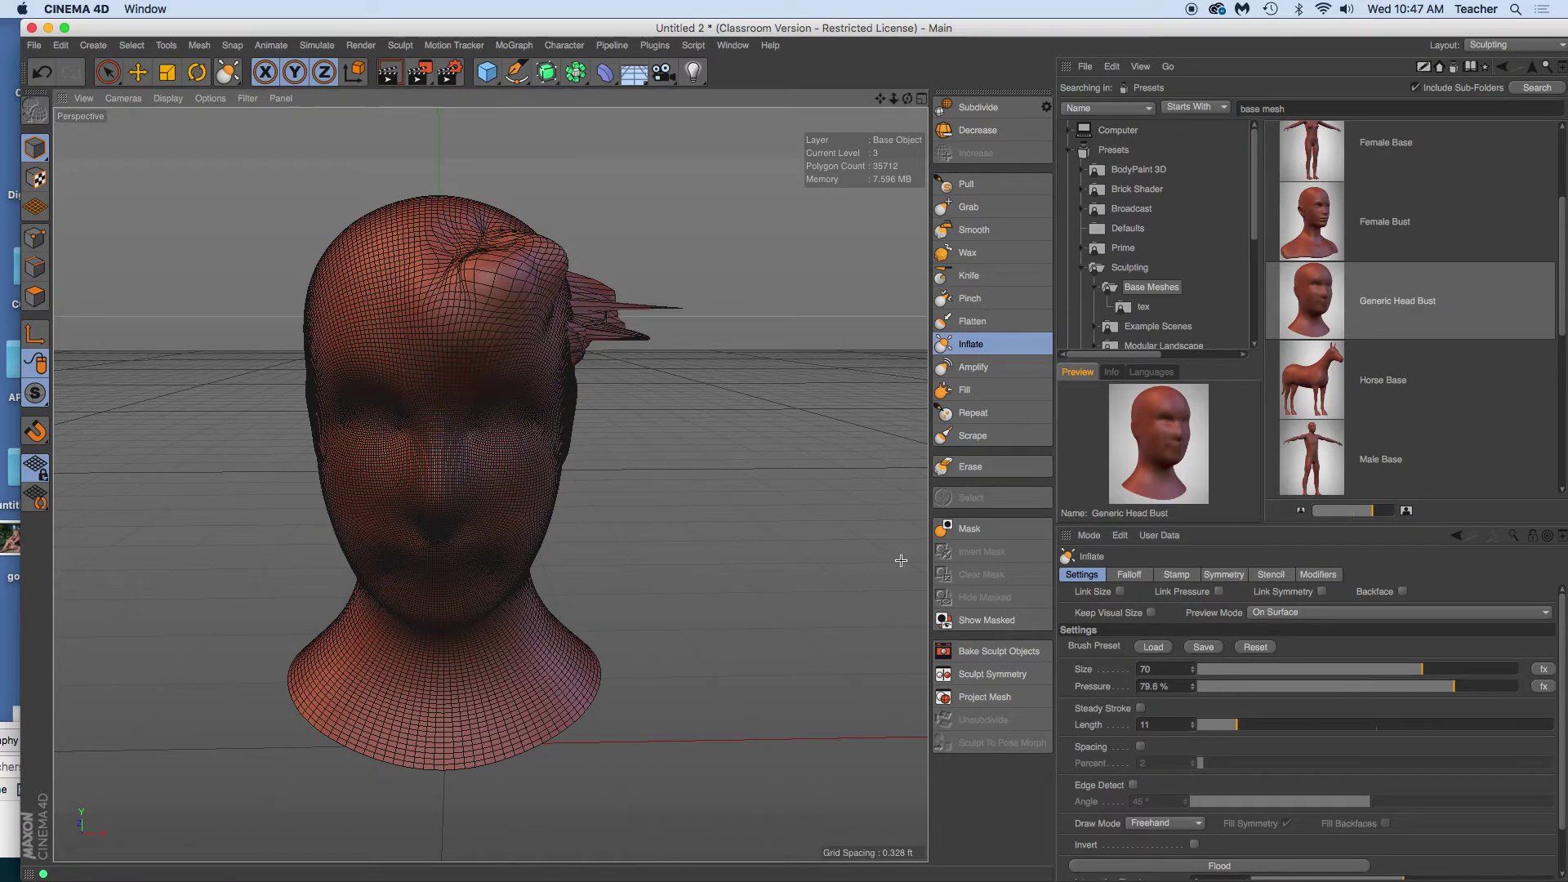
drag(1458, 687, 1239, 688)
drag(489, 277, 475, 310)
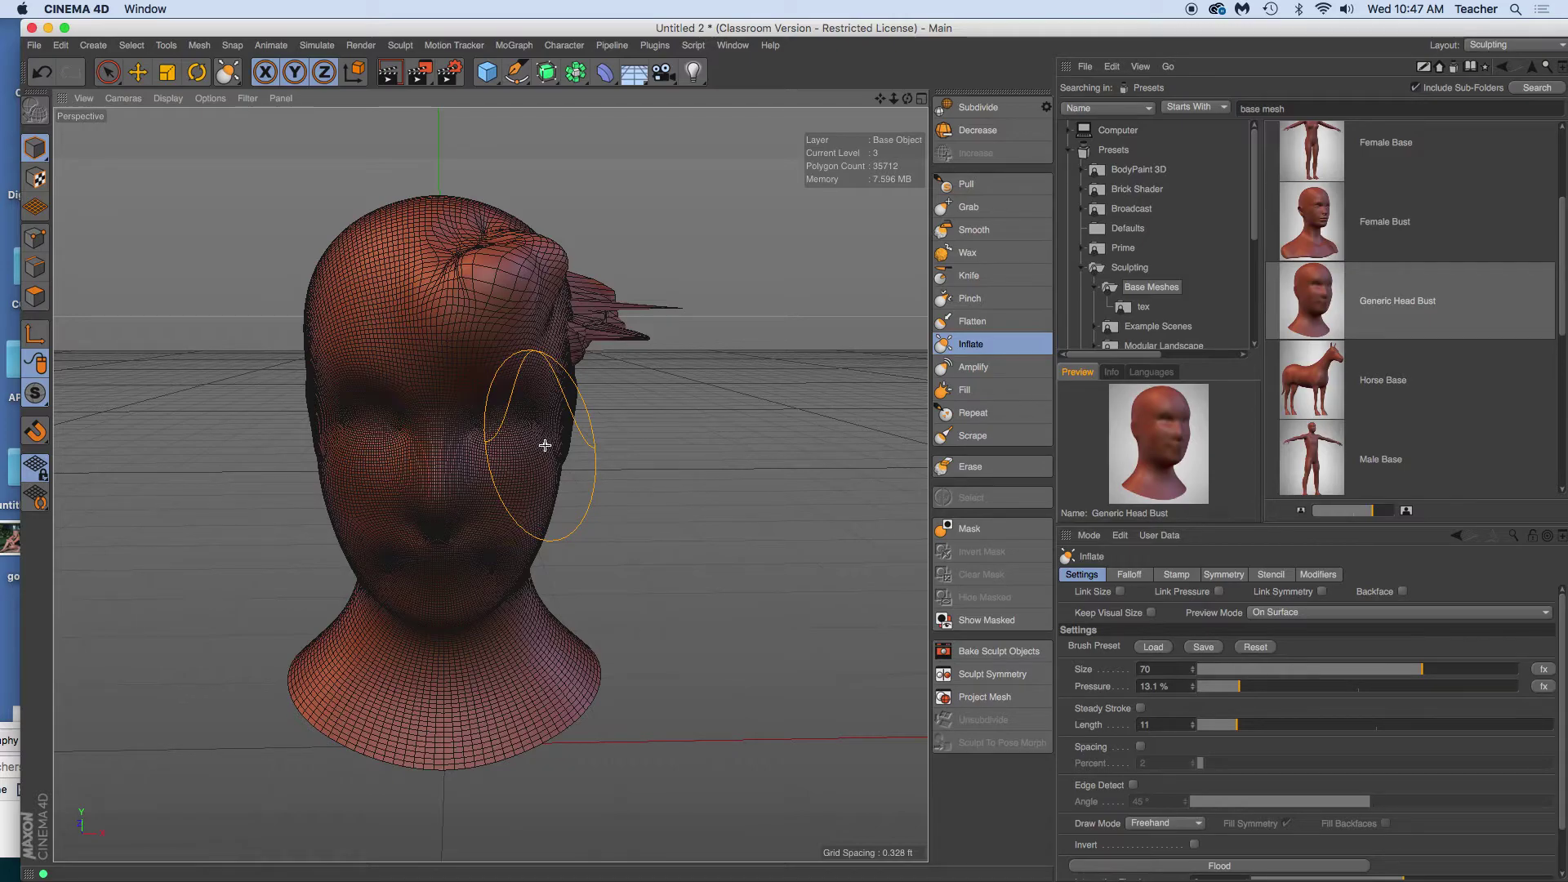
Mask the area covering the bridge of the nose and the eye below the forehead bump
scroll(544, 445, up, 10)
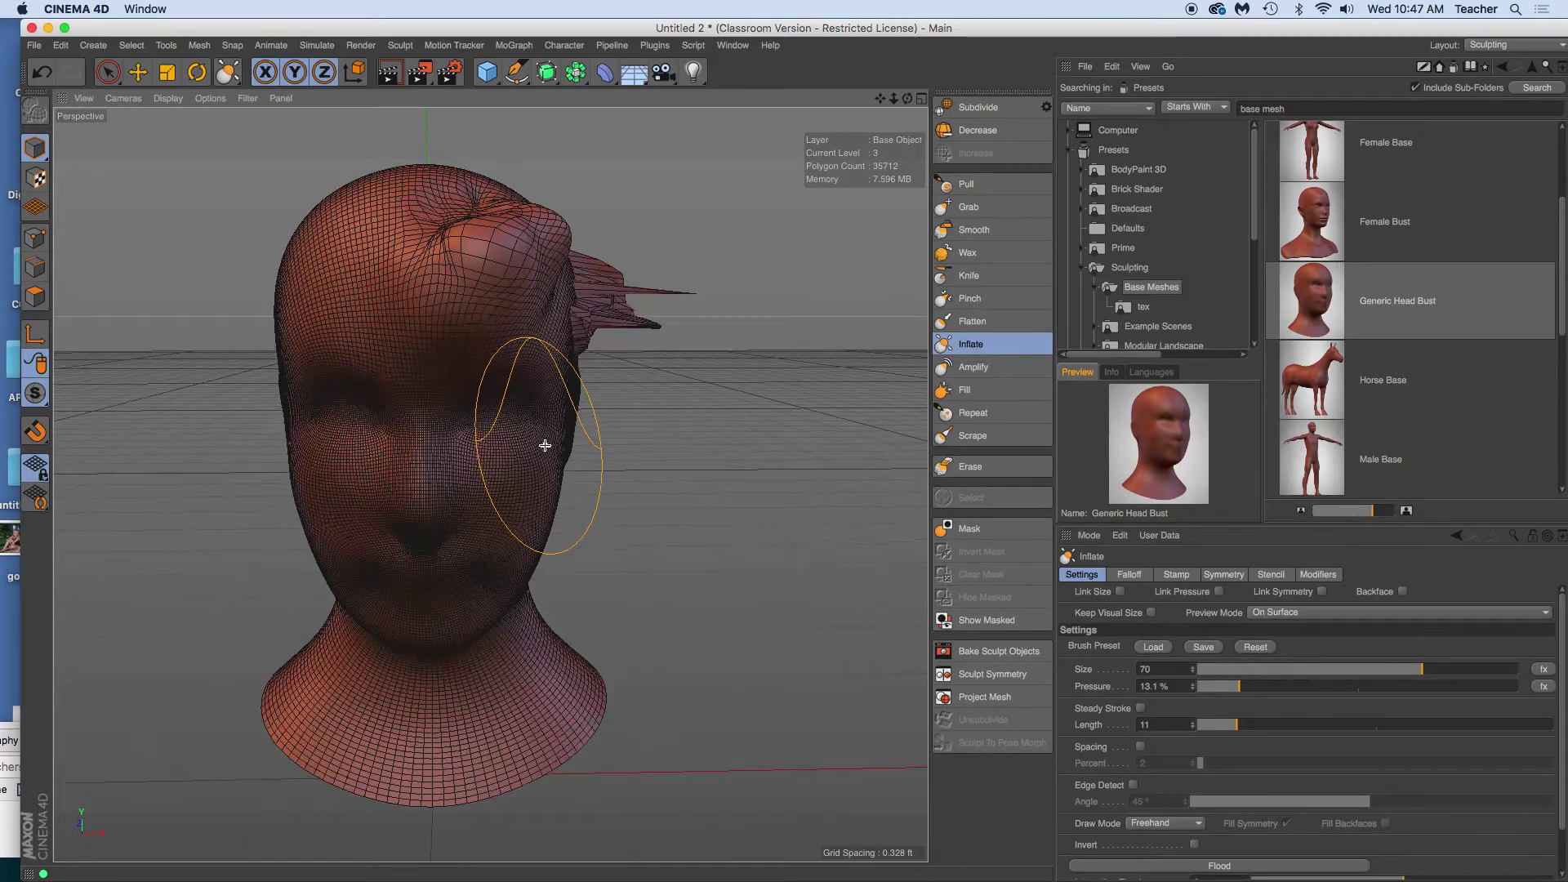
scroll(546, 445, up, 5)
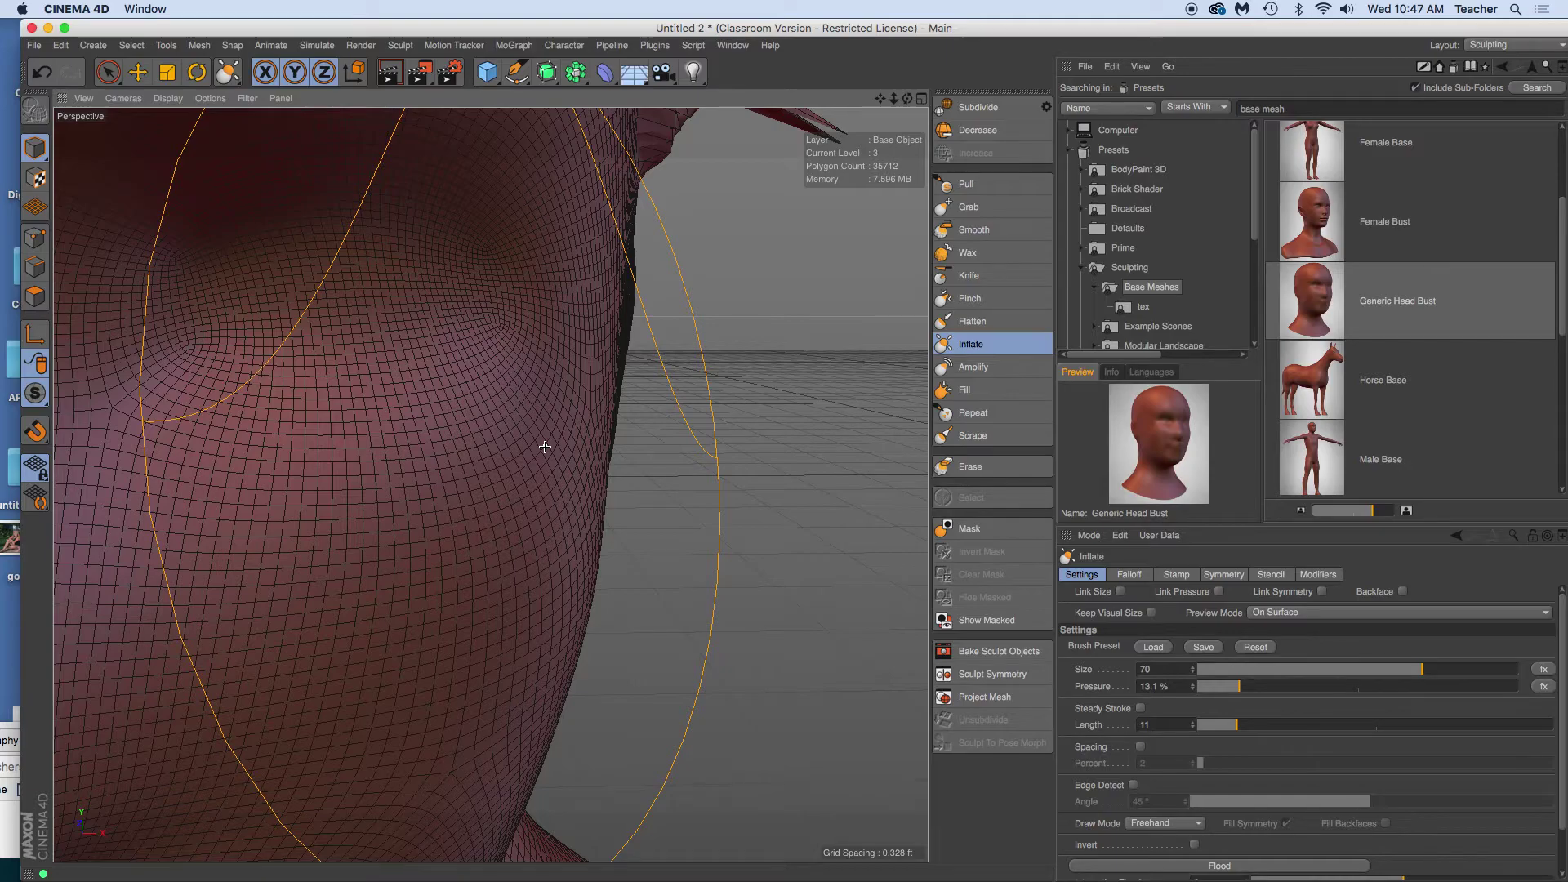
scroll(564, 453, down, 2)
scroll(476, 507, down, 4)
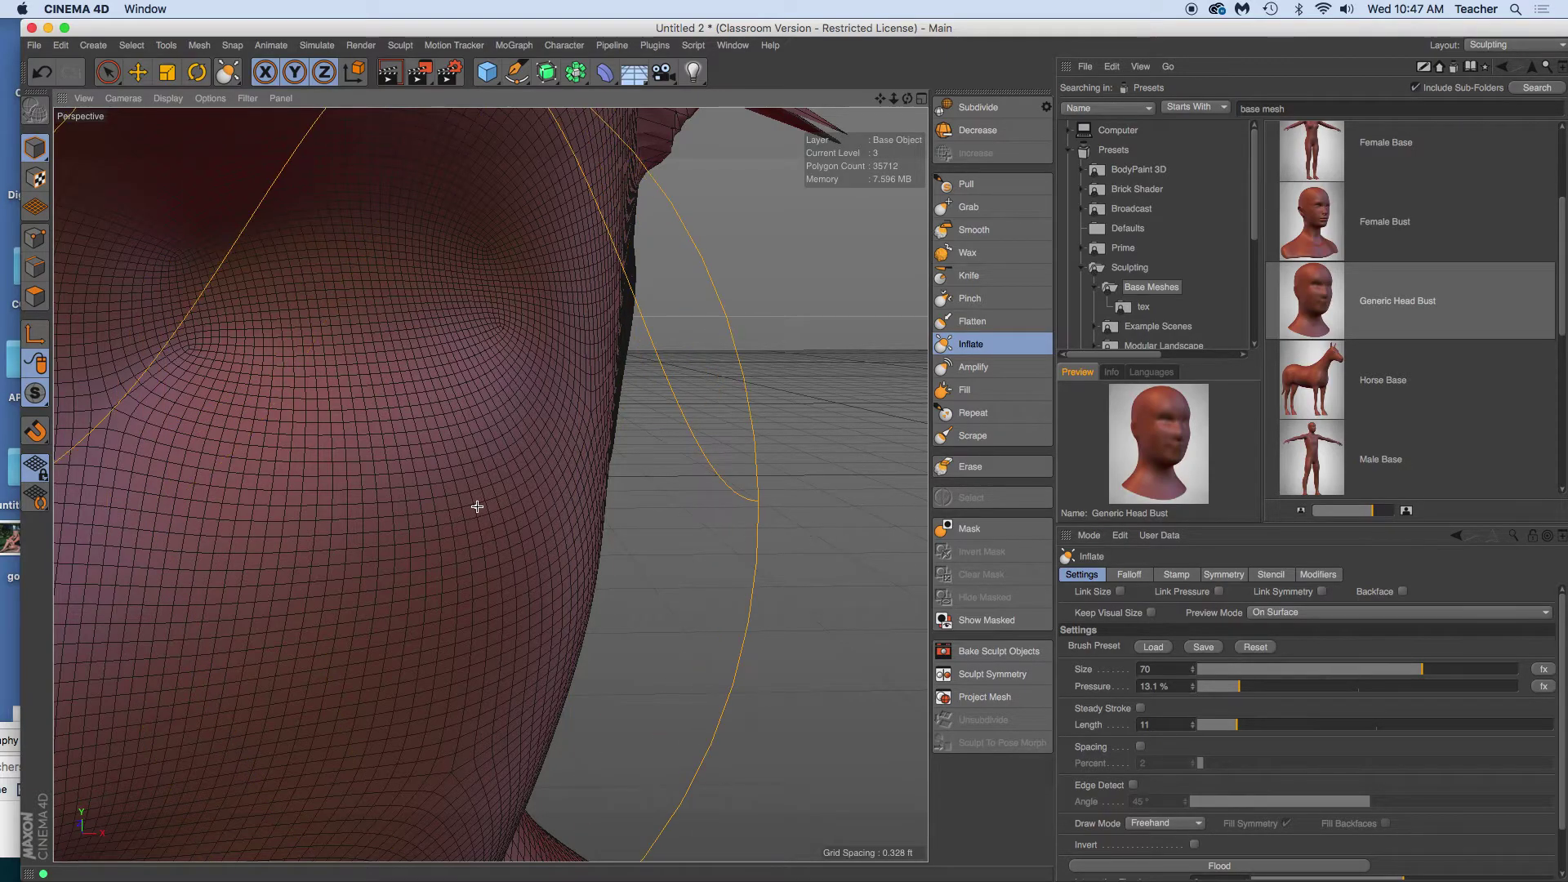
scroll(478, 507, down, 3)
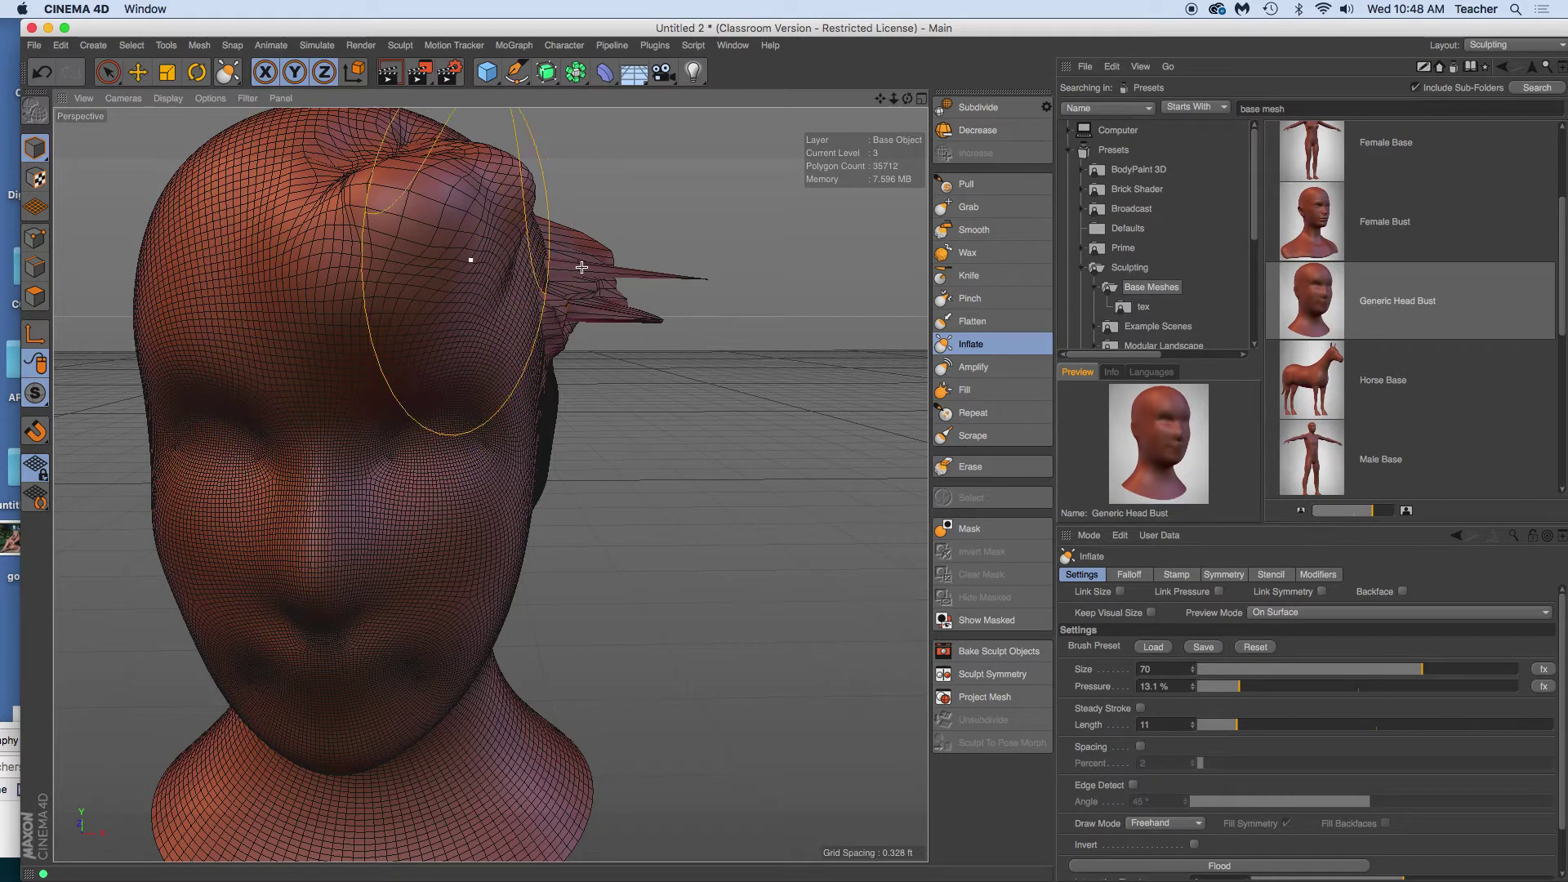
click(966, 533)
mouse_move(490, 397)
mouse_down()
mouse_move(438, 406)
mouse_move(475, 401)
mouse_move(424, 445)
mouse_move(364, 378)
mouse_move(385, 424)
mouse_move(432, 387)
mouse_up()
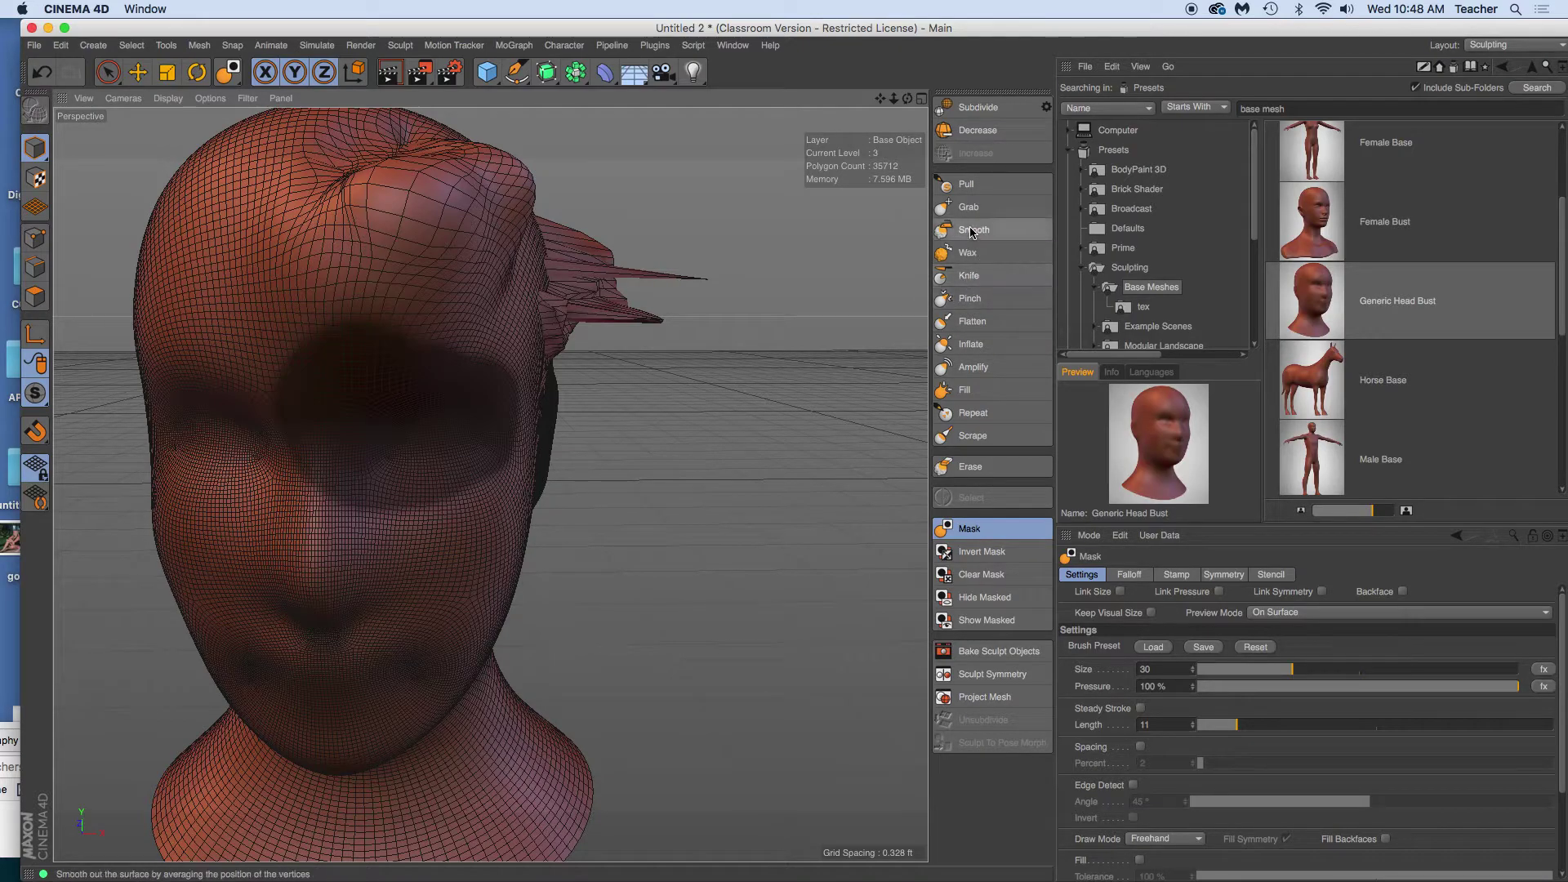
Build up the surface around the masked eye with the Wax brush, and invert the mask to wax over the eye area itself
click(969, 255)
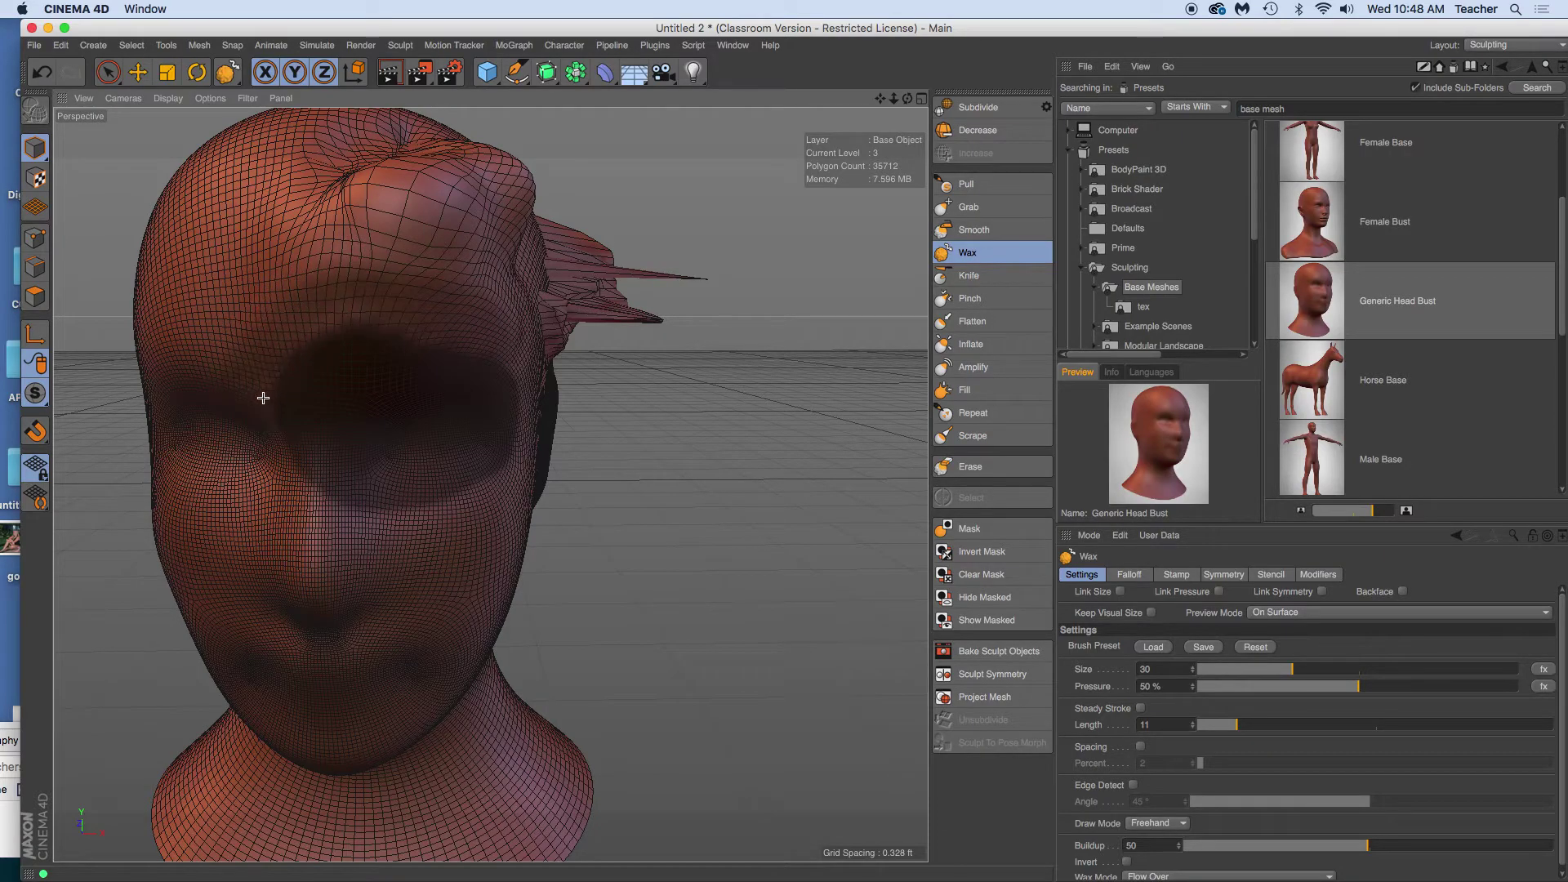
mouse_move(270, 389)
mouse_down()
mouse_move(291, 455)
mouse_move(378, 514)
mouse_move(481, 492)
mouse_up()
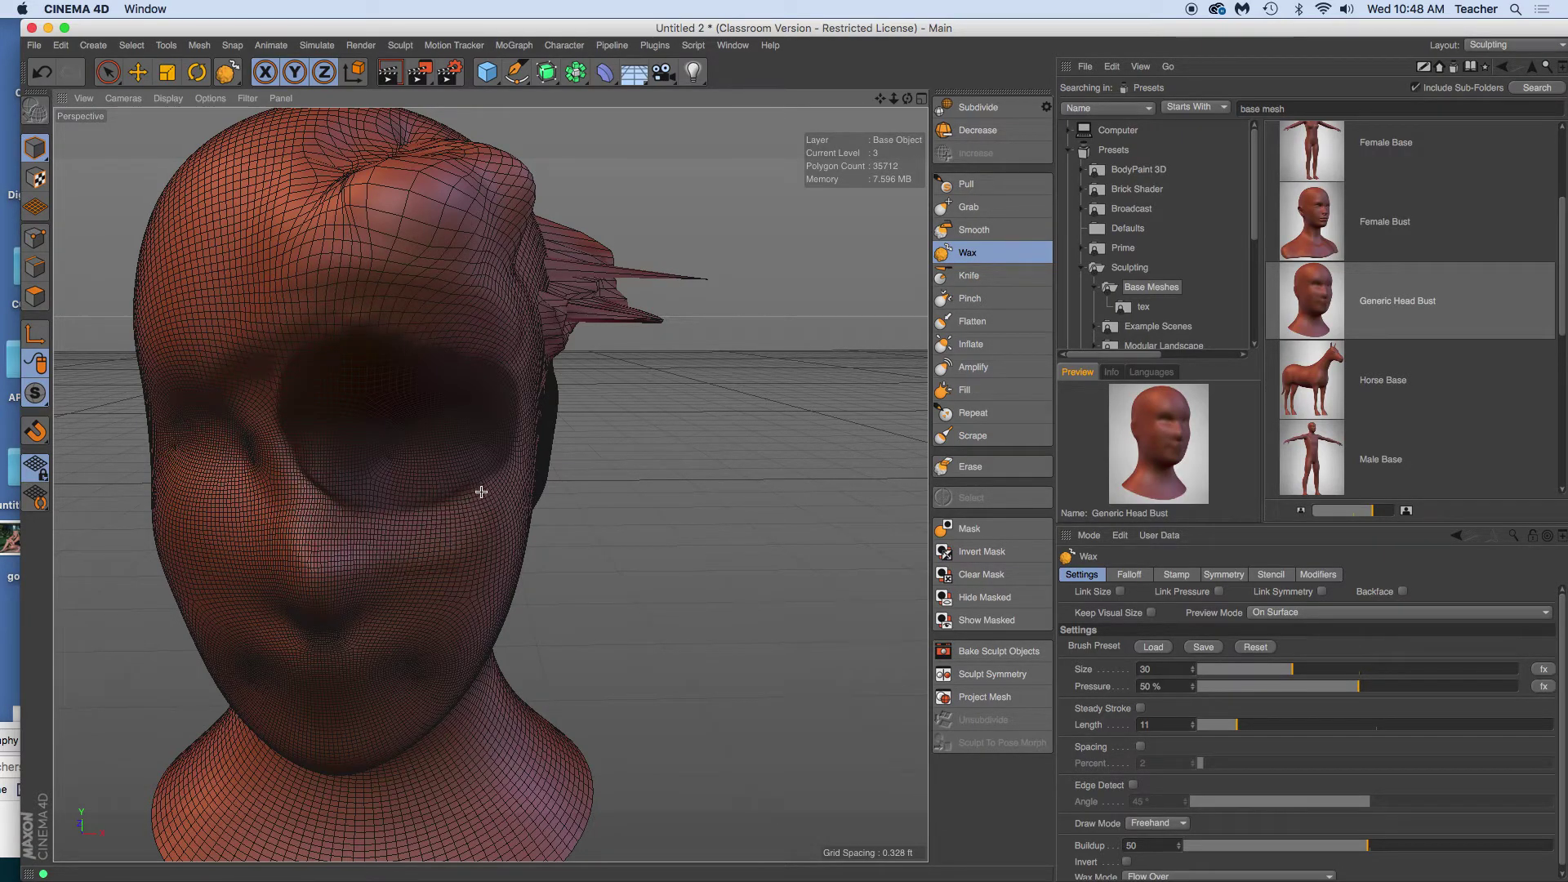
click(985, 552)
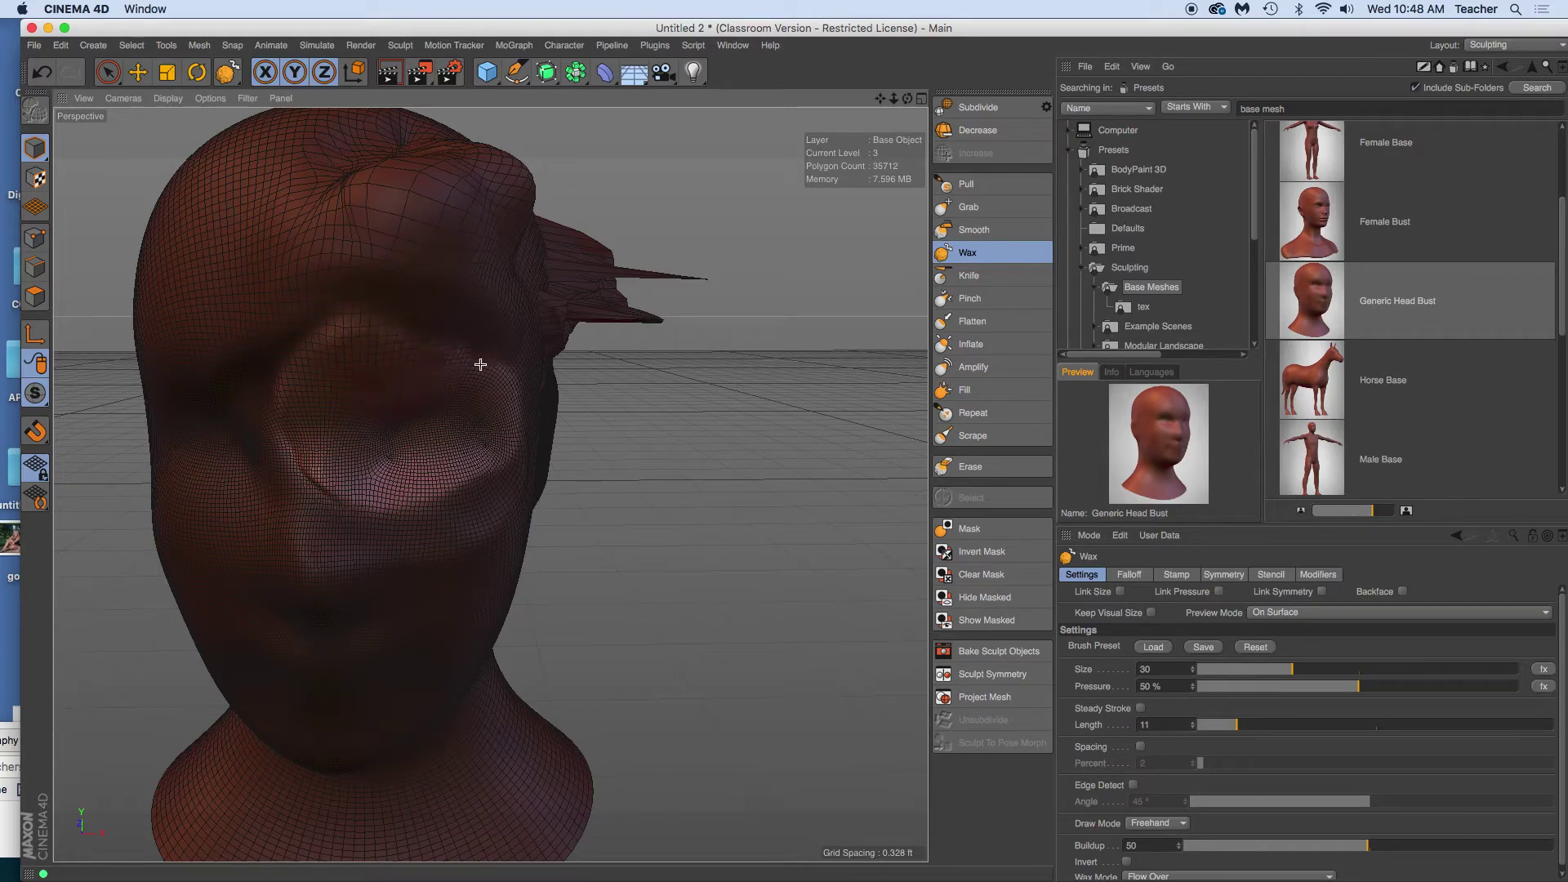
mouse_move(479, 375)
mouse_down()
mouse_move(437, 448)
mouse_move(455, 466)
mouse_move(494, 444)
mouse_move(378, 465)
mouse_move(427, 420)
mouse_move(354, 353)
mouse_move(364, 406)
mouse_up()
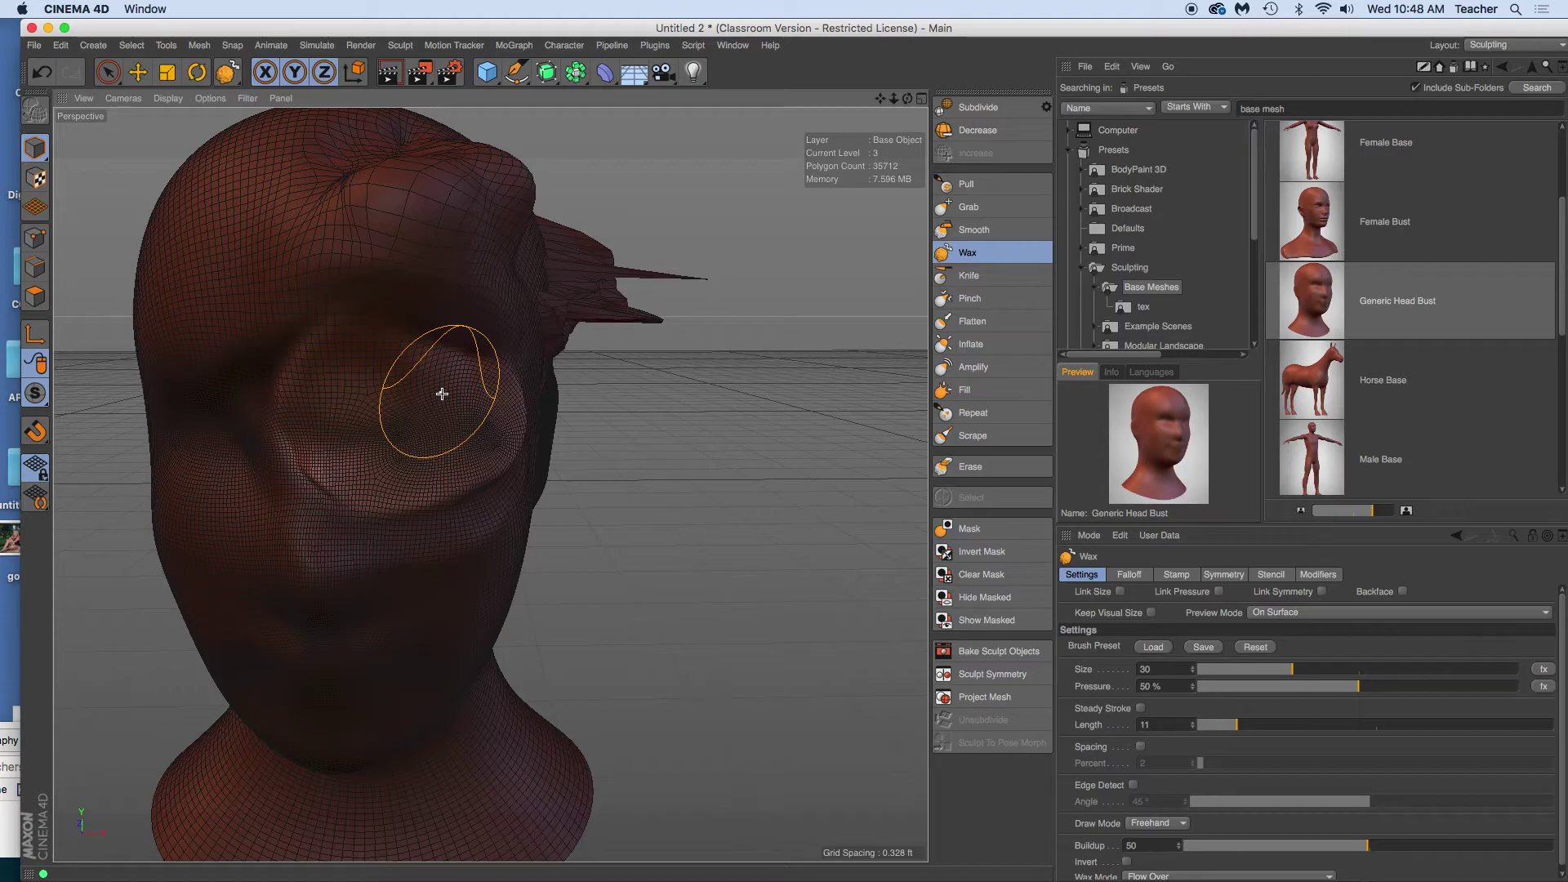
Undo the wax strokes, the mask inversion and the mask around the eye
click(970, 530)
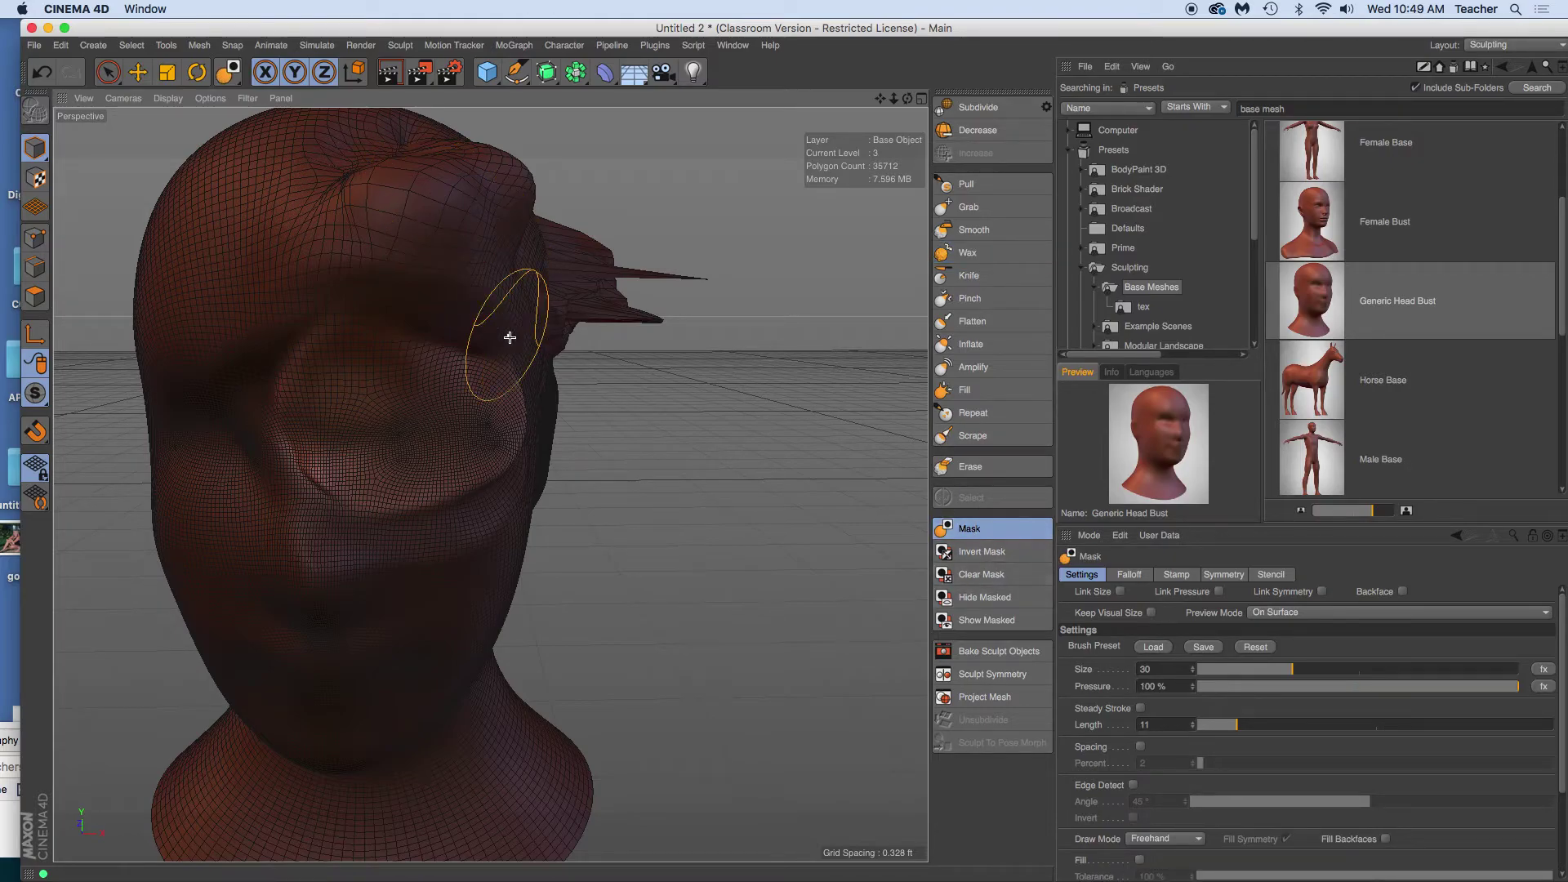
click(37, 70)
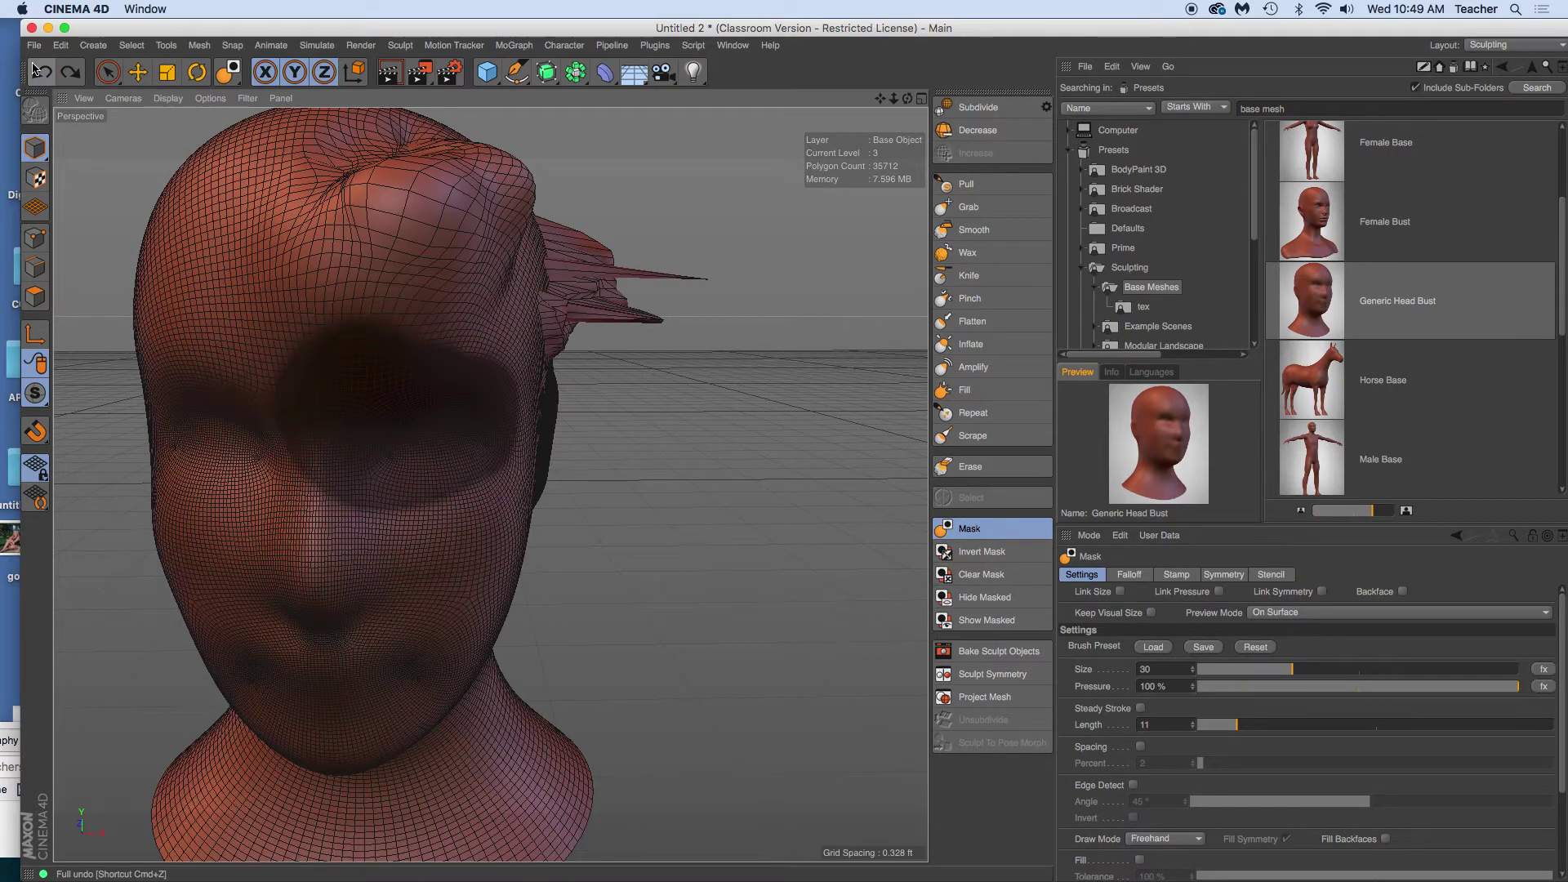
click(37, 71)
click(37, 70)
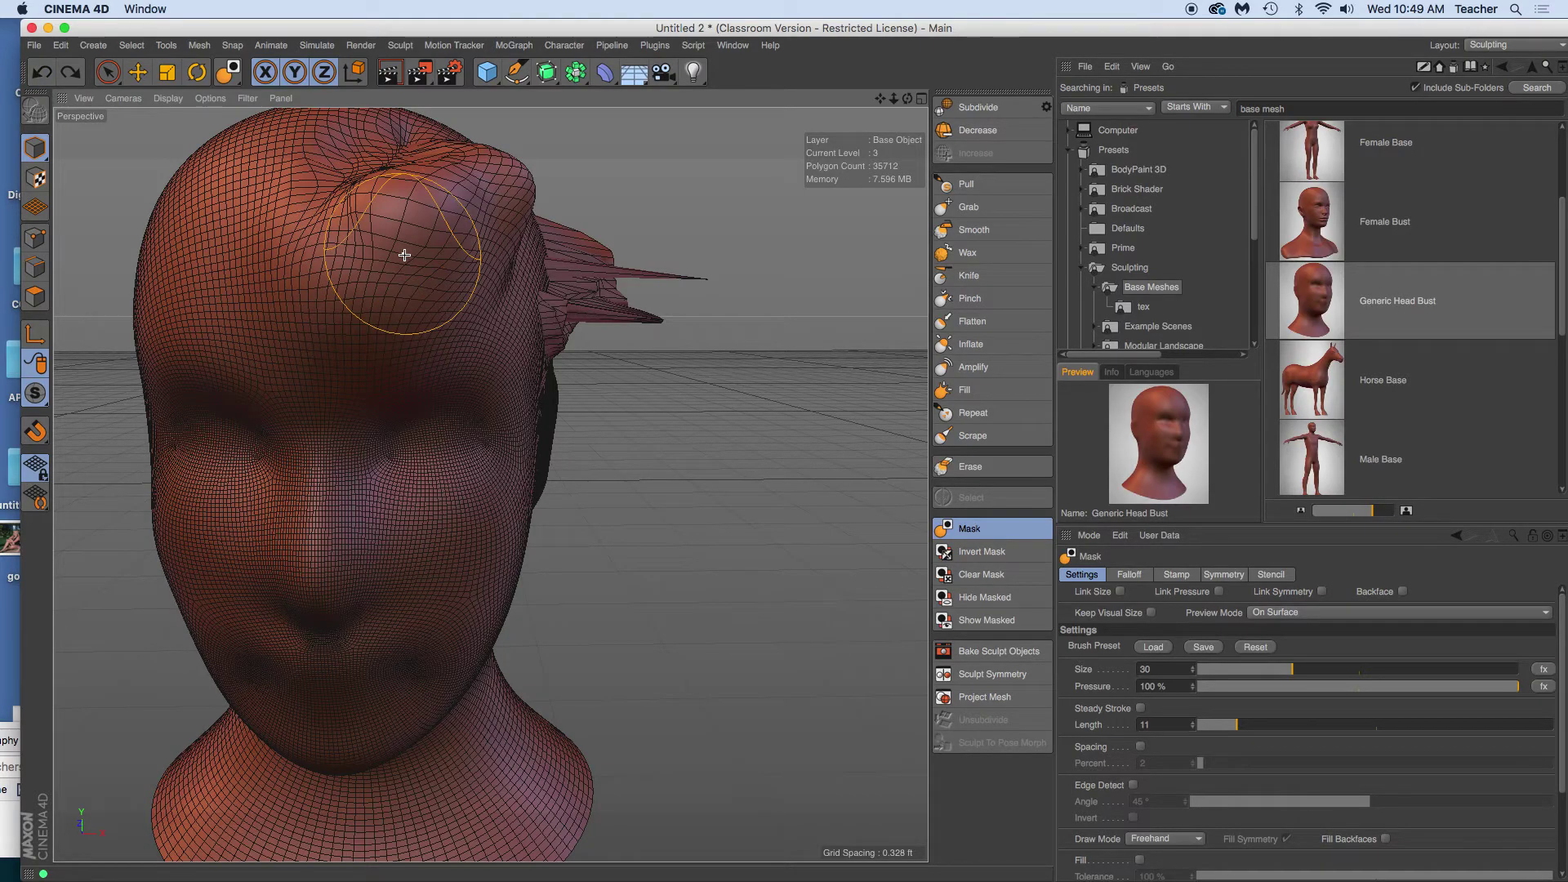
Enable X (YZ) symmetry for the Grab brush and pull long pointed ears from the head's sides and wide lobes from both cheeks
scroll(439, 393, up, 2)
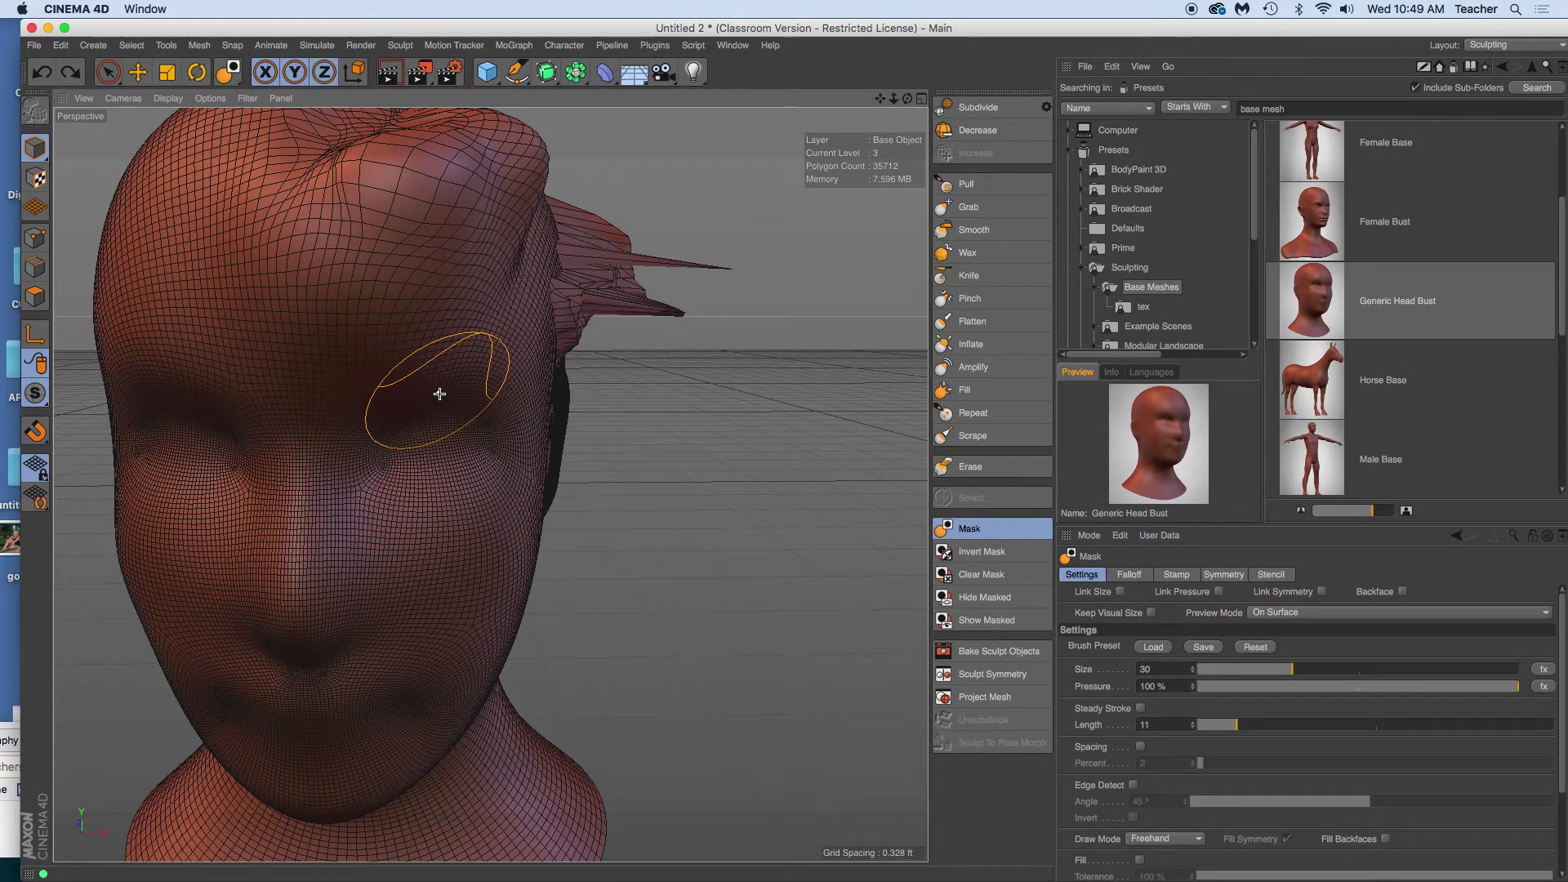
scroll(439, 394, down, 5)
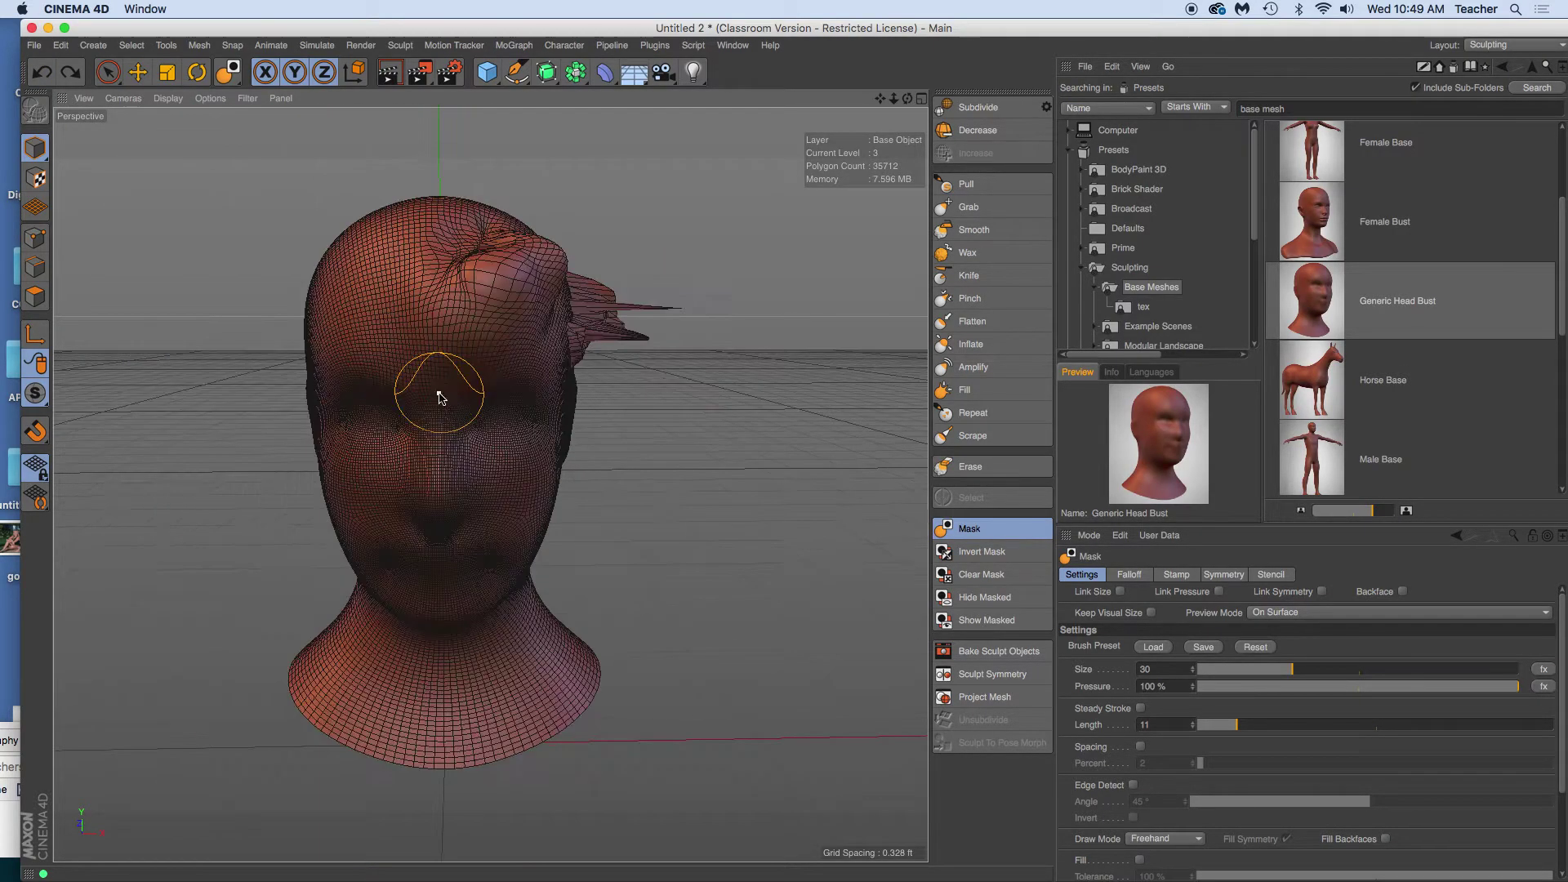
click(968, 214)
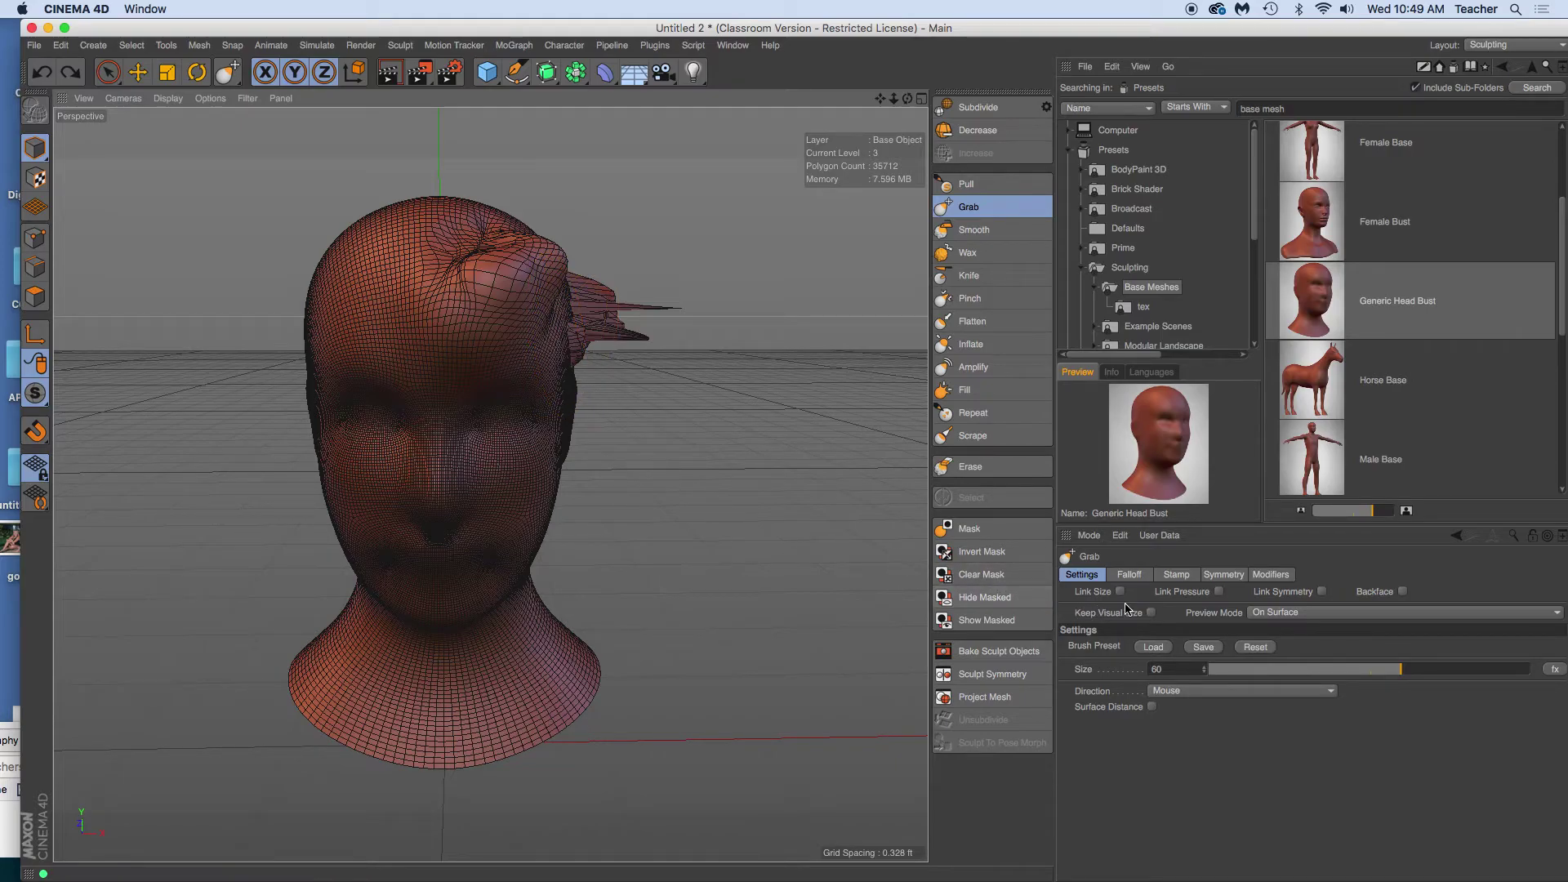
click(1222, 575)
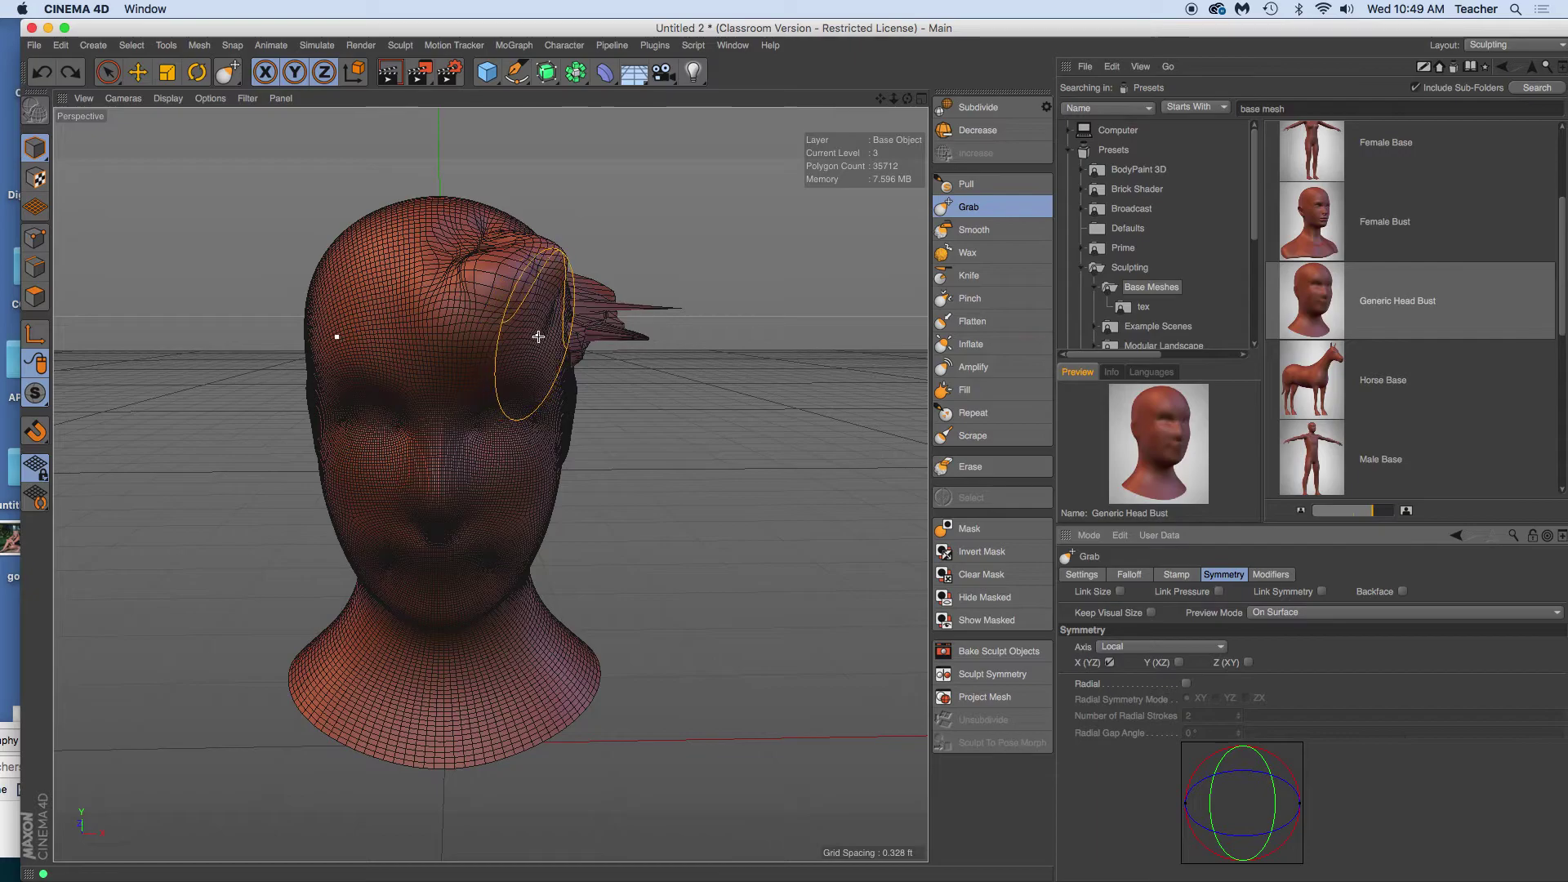
mouse_move(542, 328)
mouse_down()
mouse_move(720, 354)
mouse_move(753, 342)
mouse_move(846, 287)
mouse_move(785, 207)
mouse_up()
mouse_move(452, 506)
mouse_down()
mouse_move(550, 561)
mouse_move(643, 555)
mouse_up()
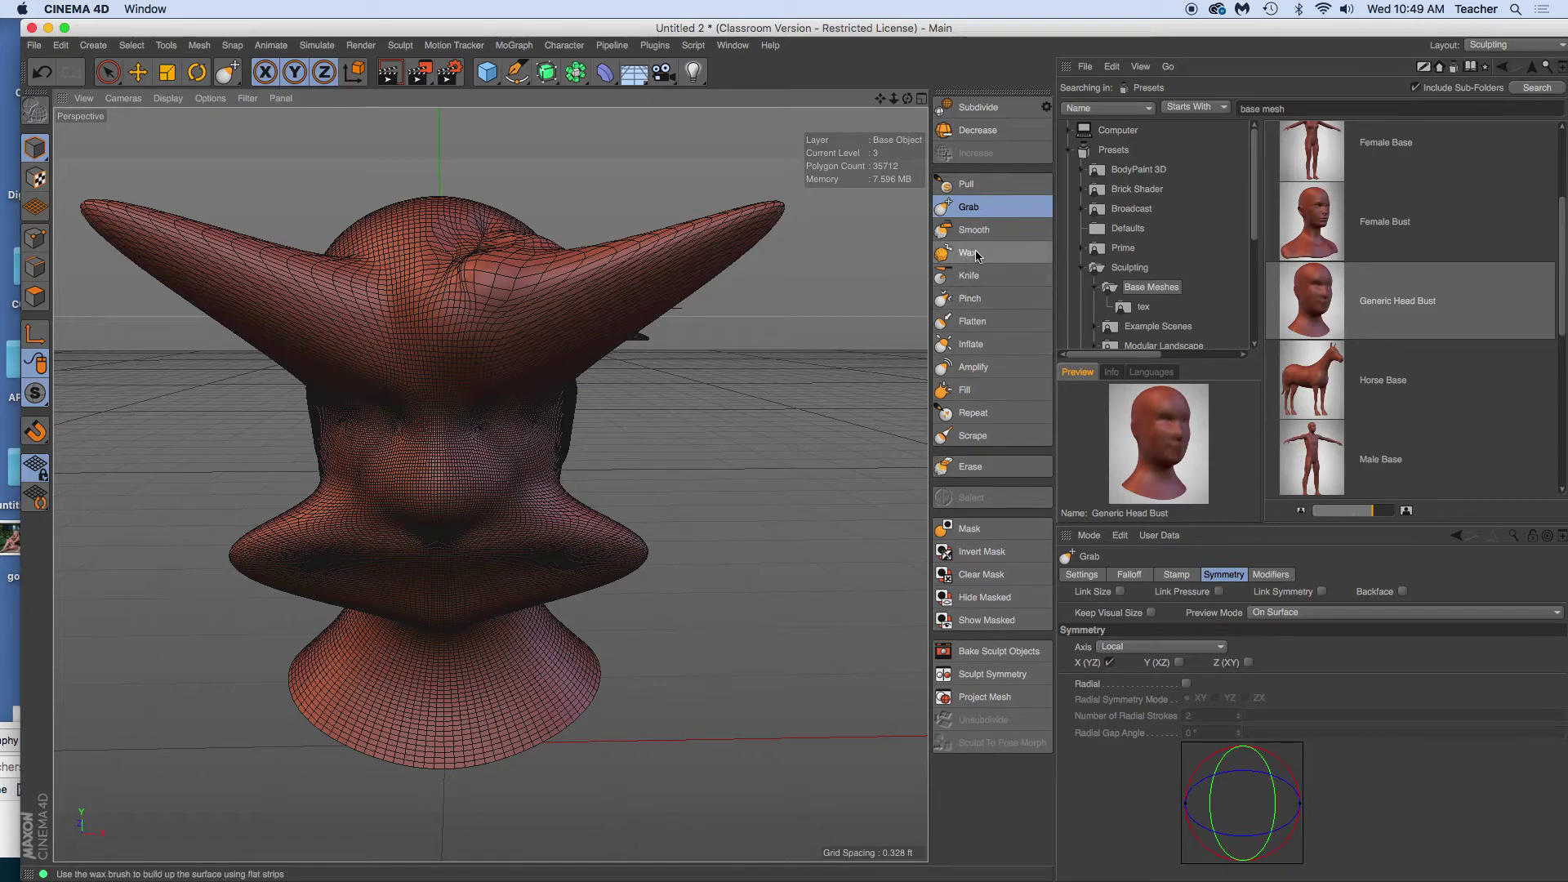
Enable X (YZ) symmetry for the Knife brush
click(972, 276)
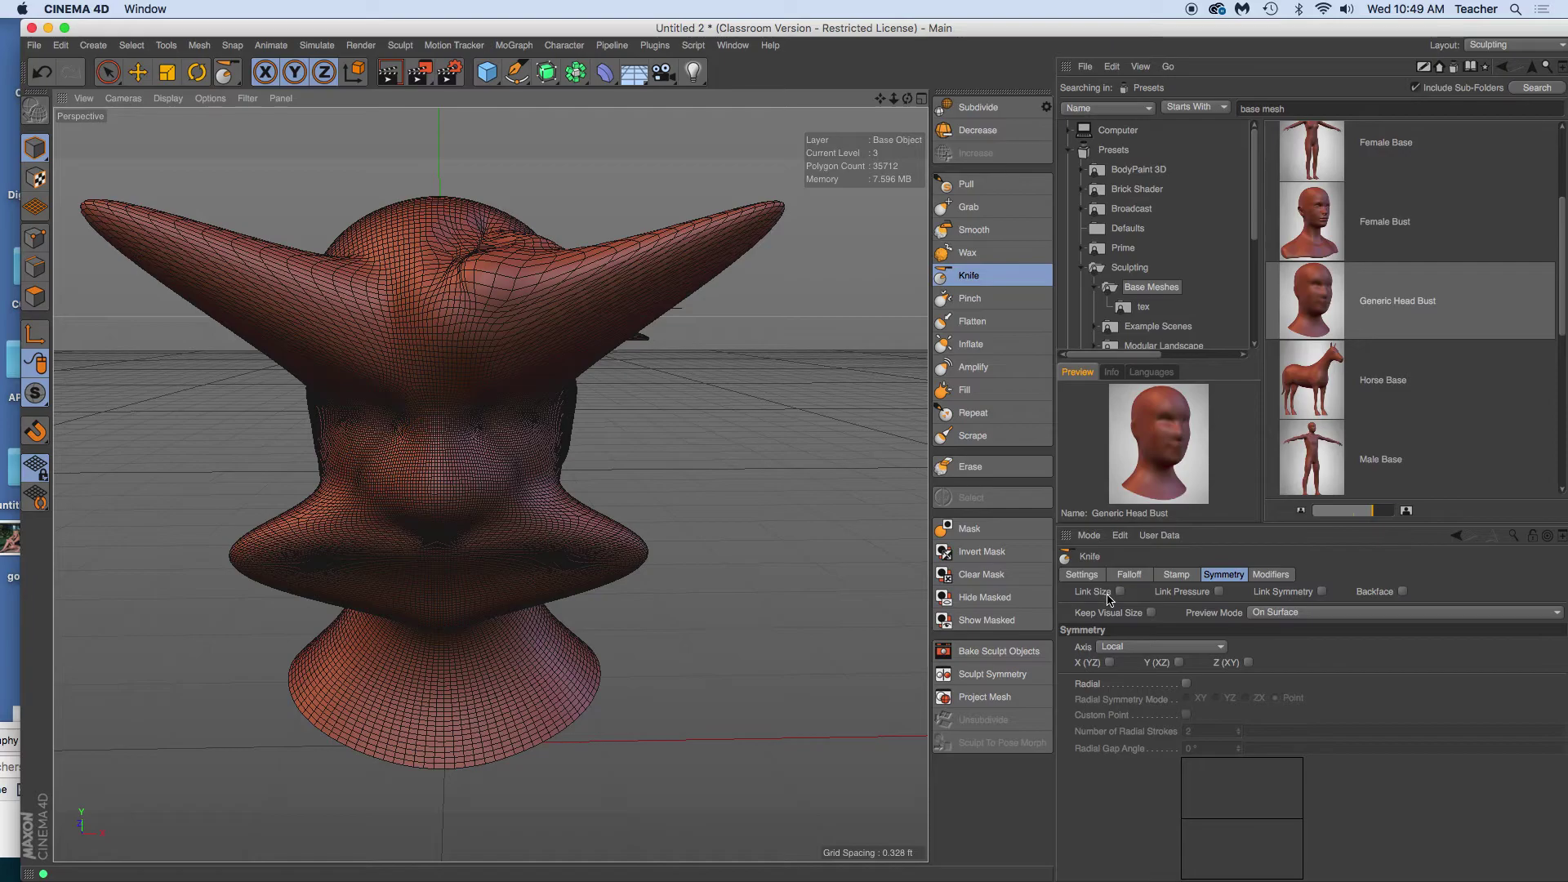
click(1110, 663)
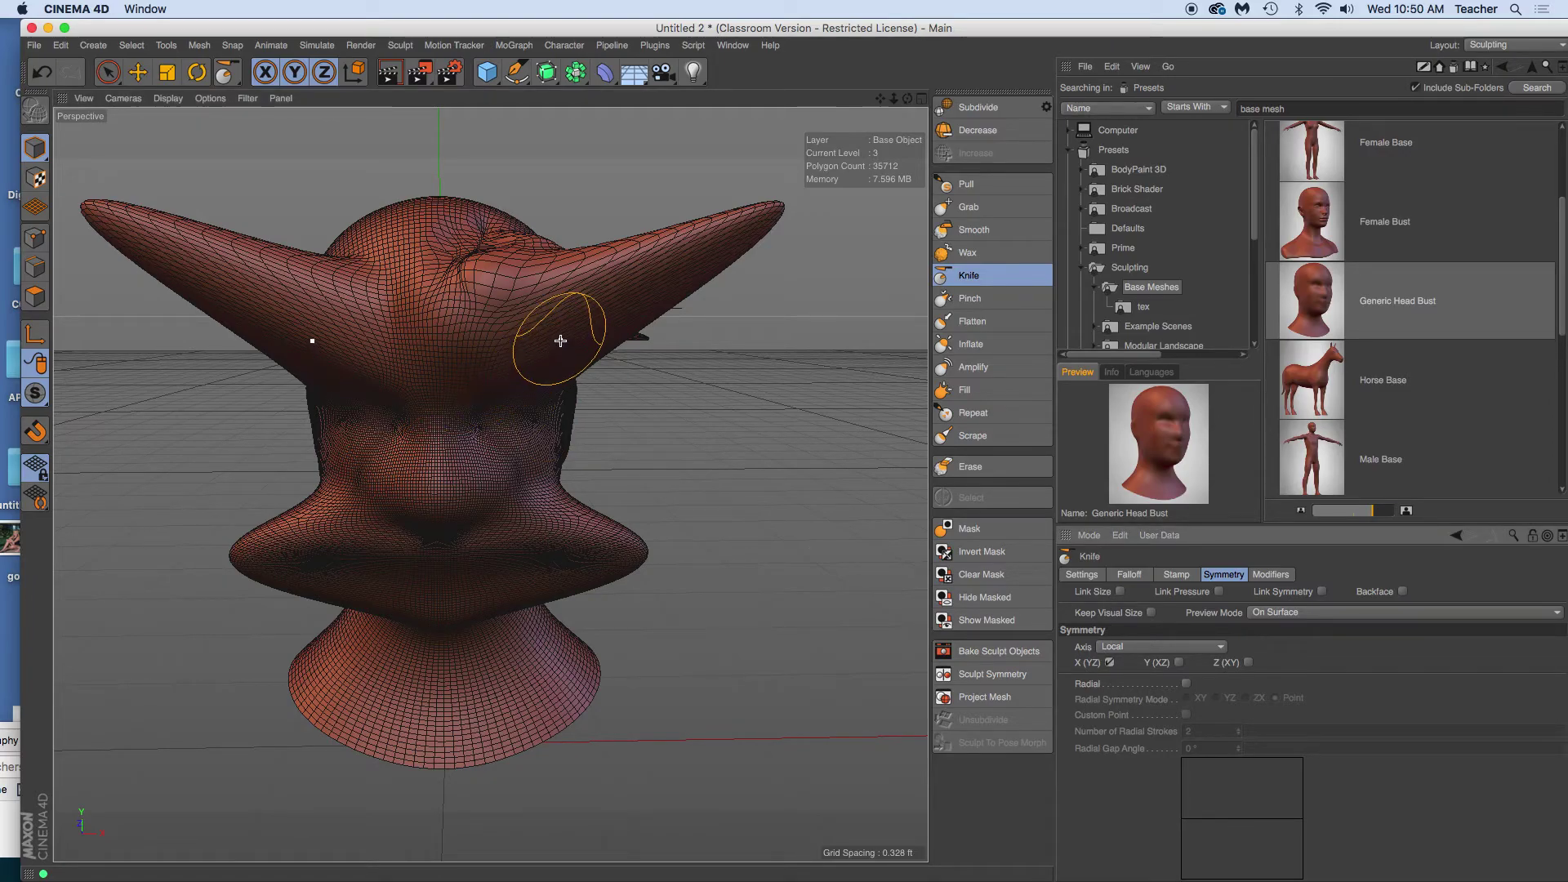
Carve hollows into both ears and a furrow across the brow with the Knife brush, and replace its X (YZ) symmetry with Link Symmetry
mouse_move(550, 318)
mouse_down()
mouse_move(550, 378)
mouse_move(553, 339)
mouse_move(531, 339)
mouse_move(578, 339)
mouse_up()
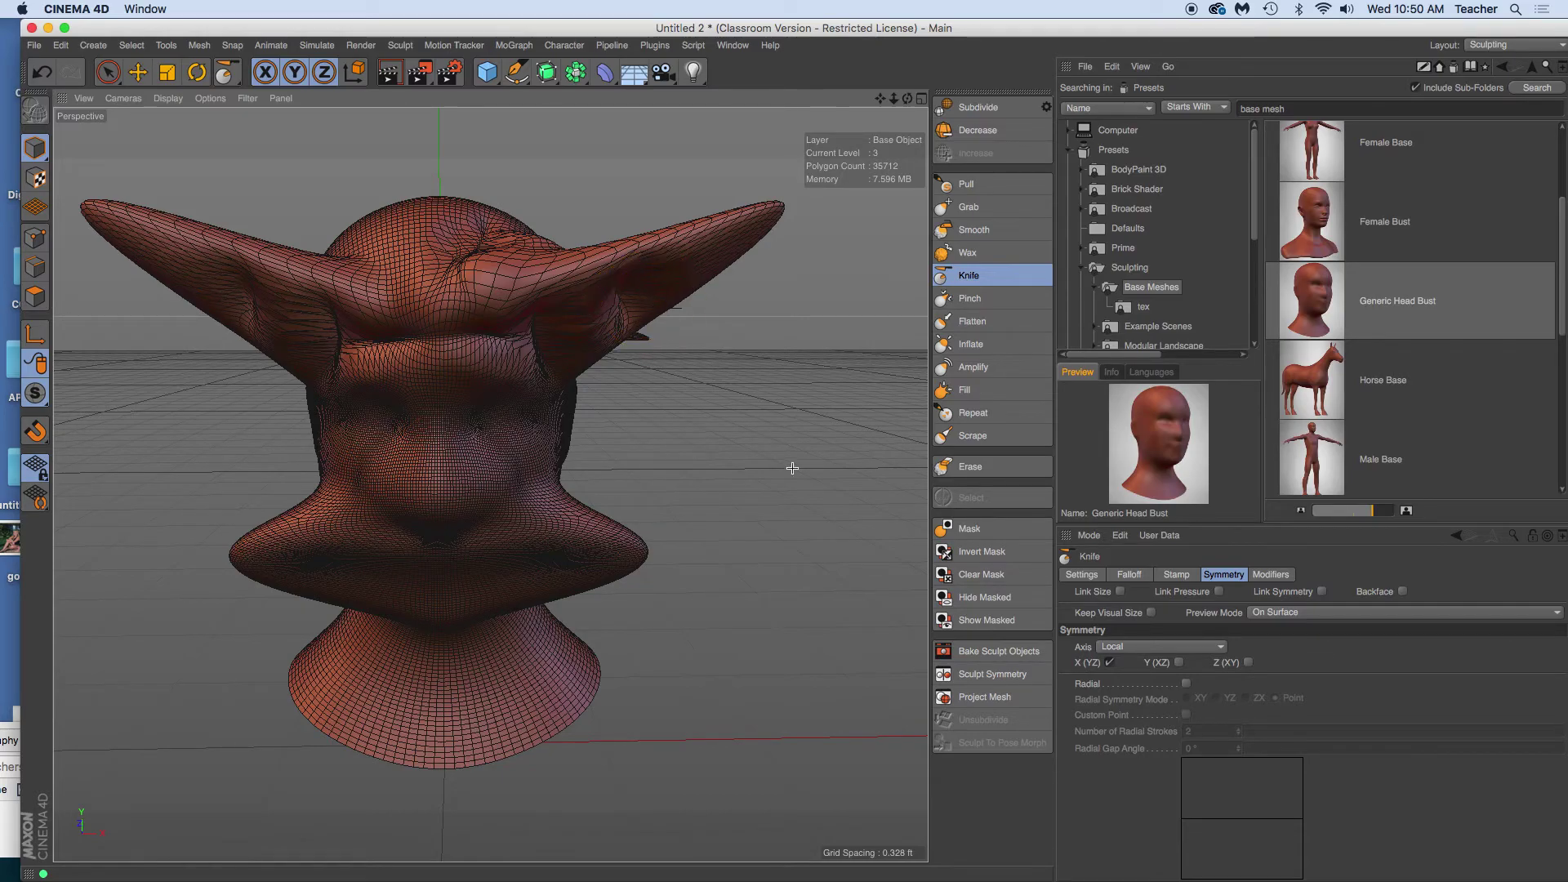
click(1110, 662)
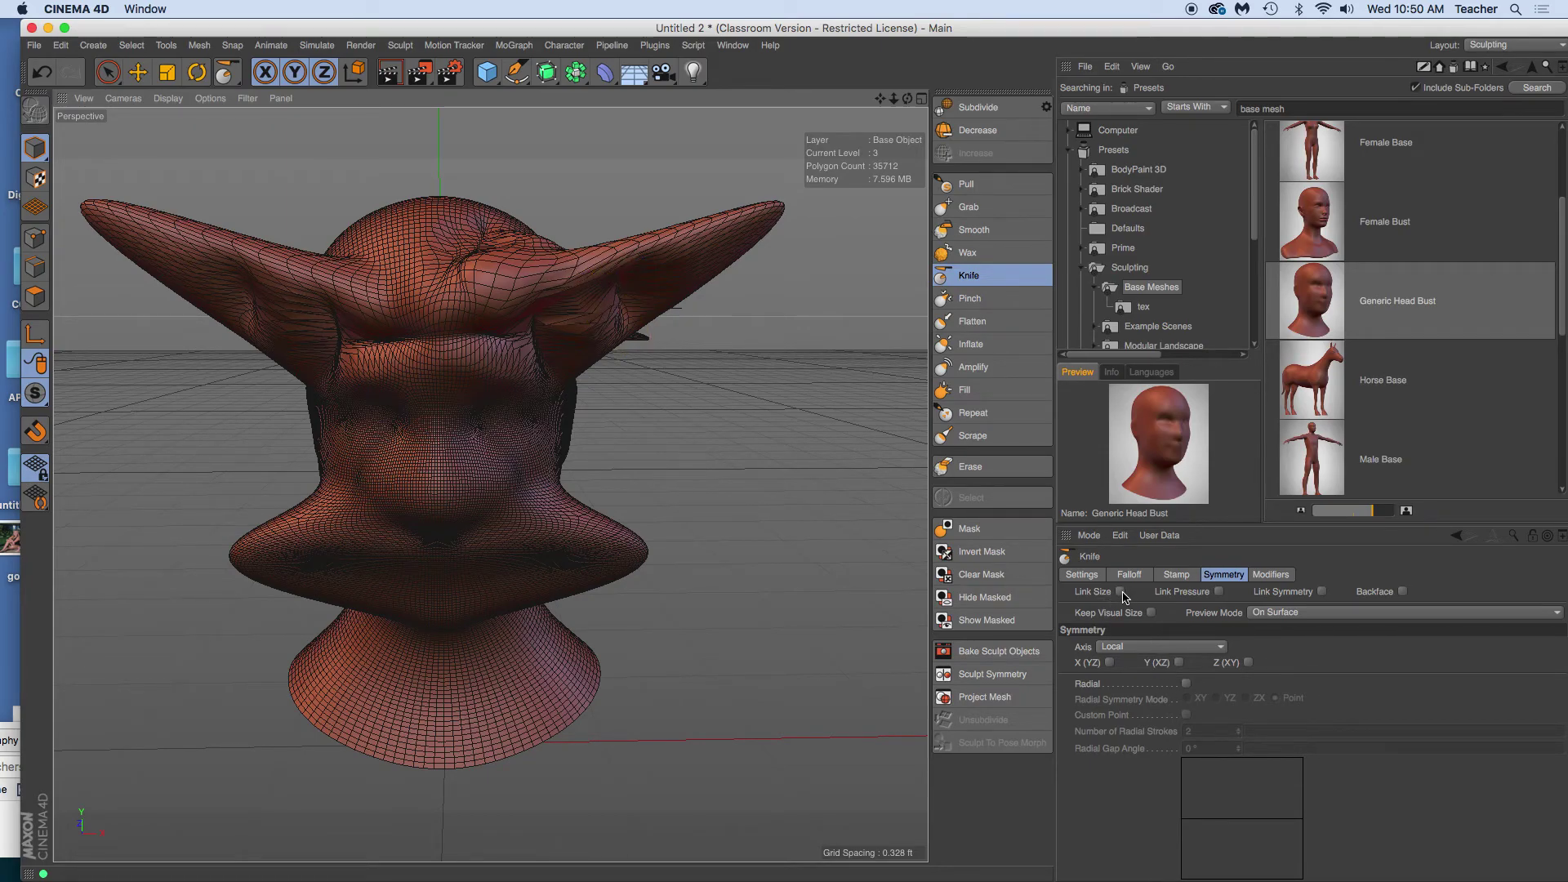
click(1322, 592)
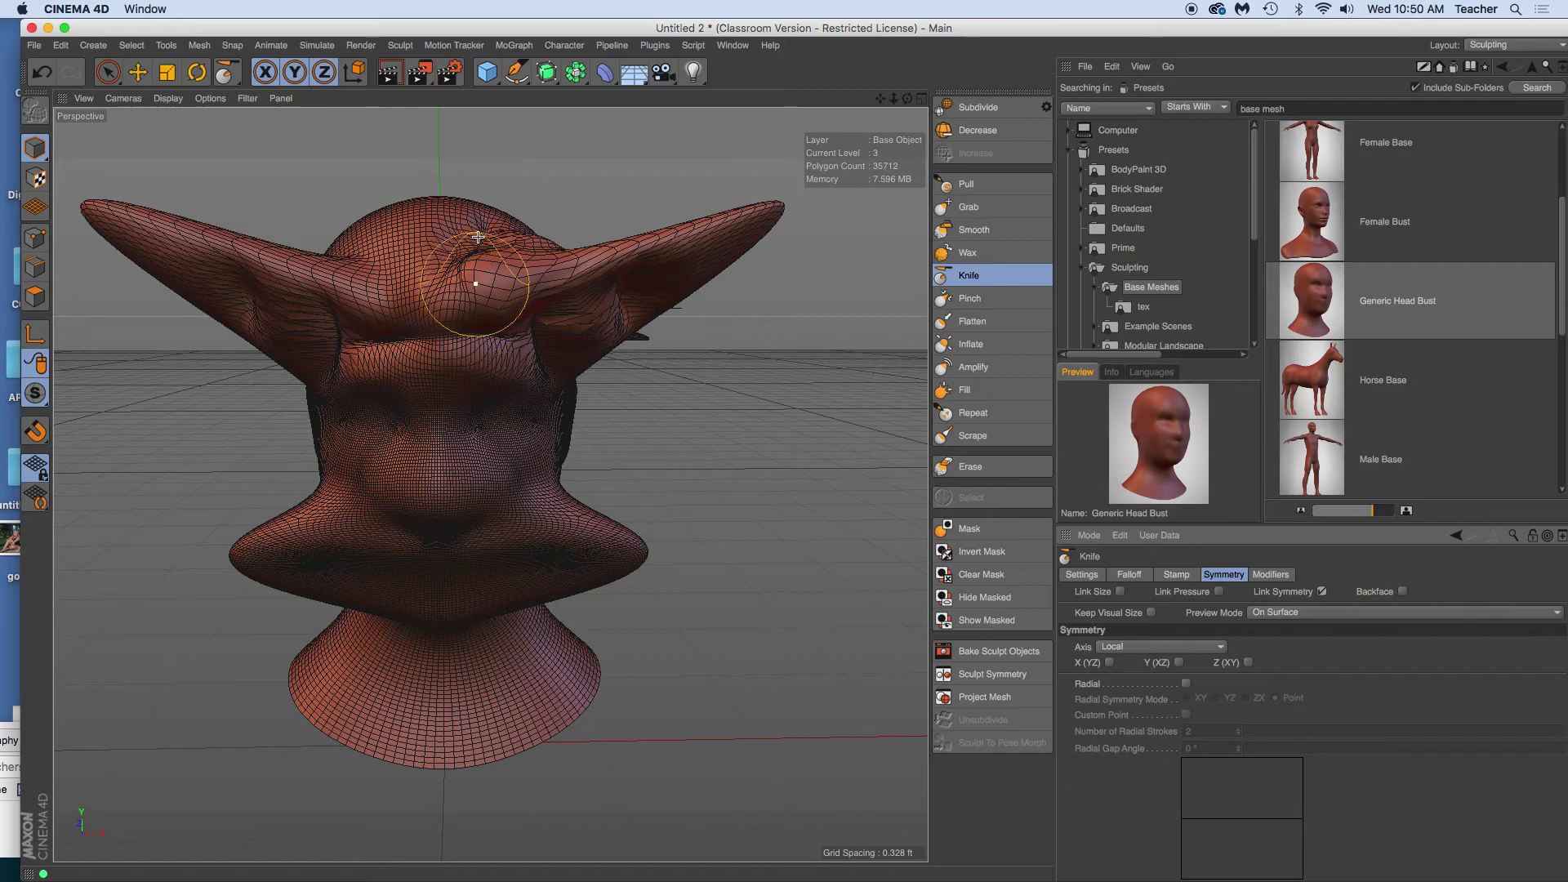
Open the yoda pics folder on the desktop, review images.jpg, url.jpg, Yoda-featured1.jpg and Yoda.jpg, and return to CINEMA 4D
drag(430, 33, 663, 491)
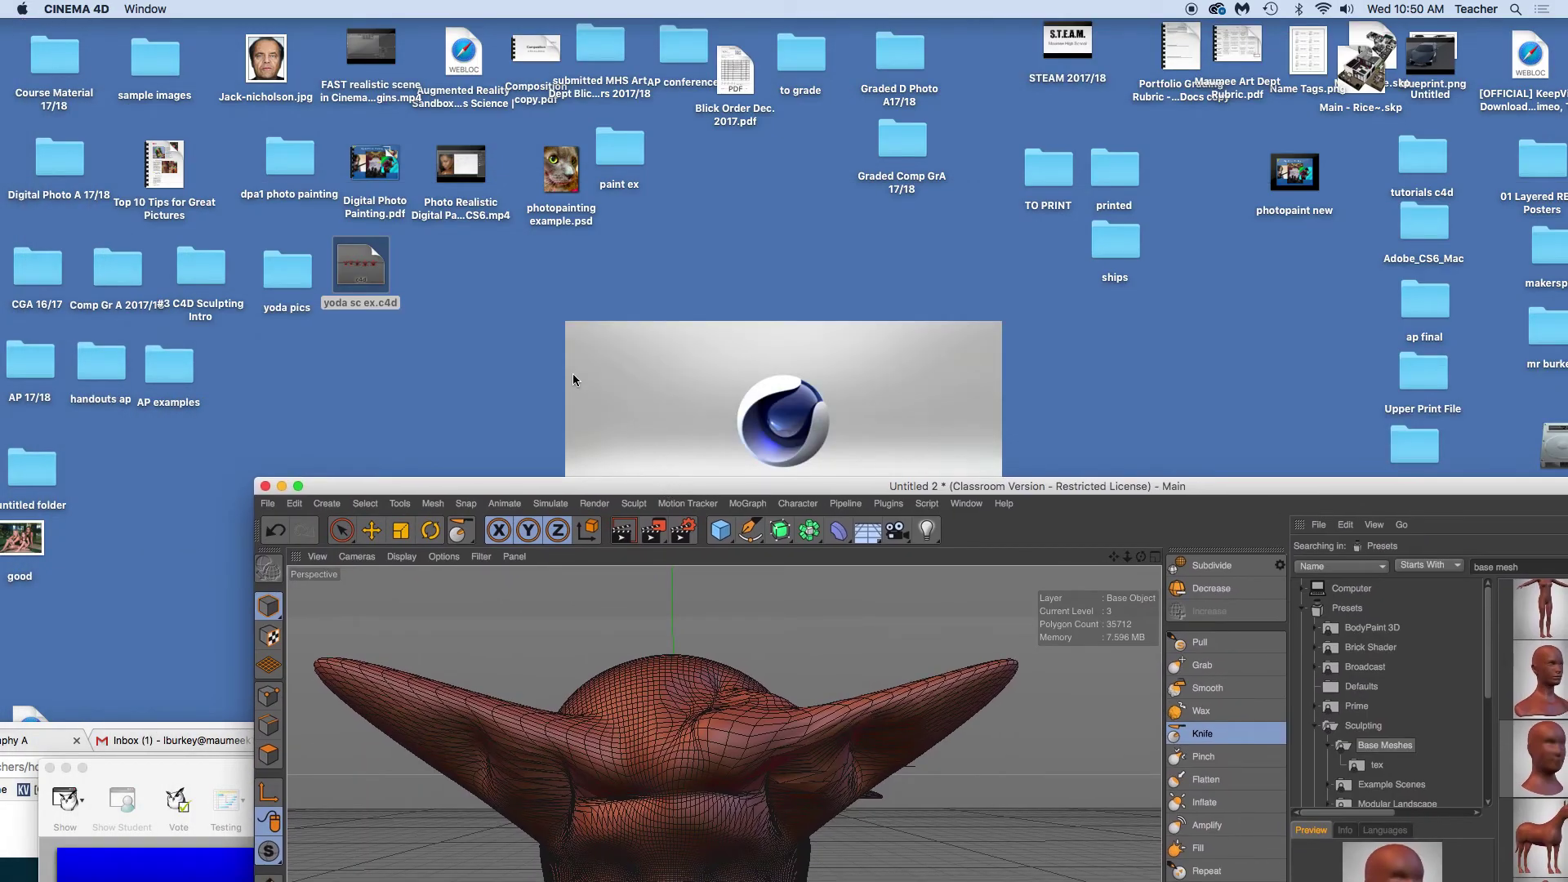
click(365, 269)
double_click(288, 271)
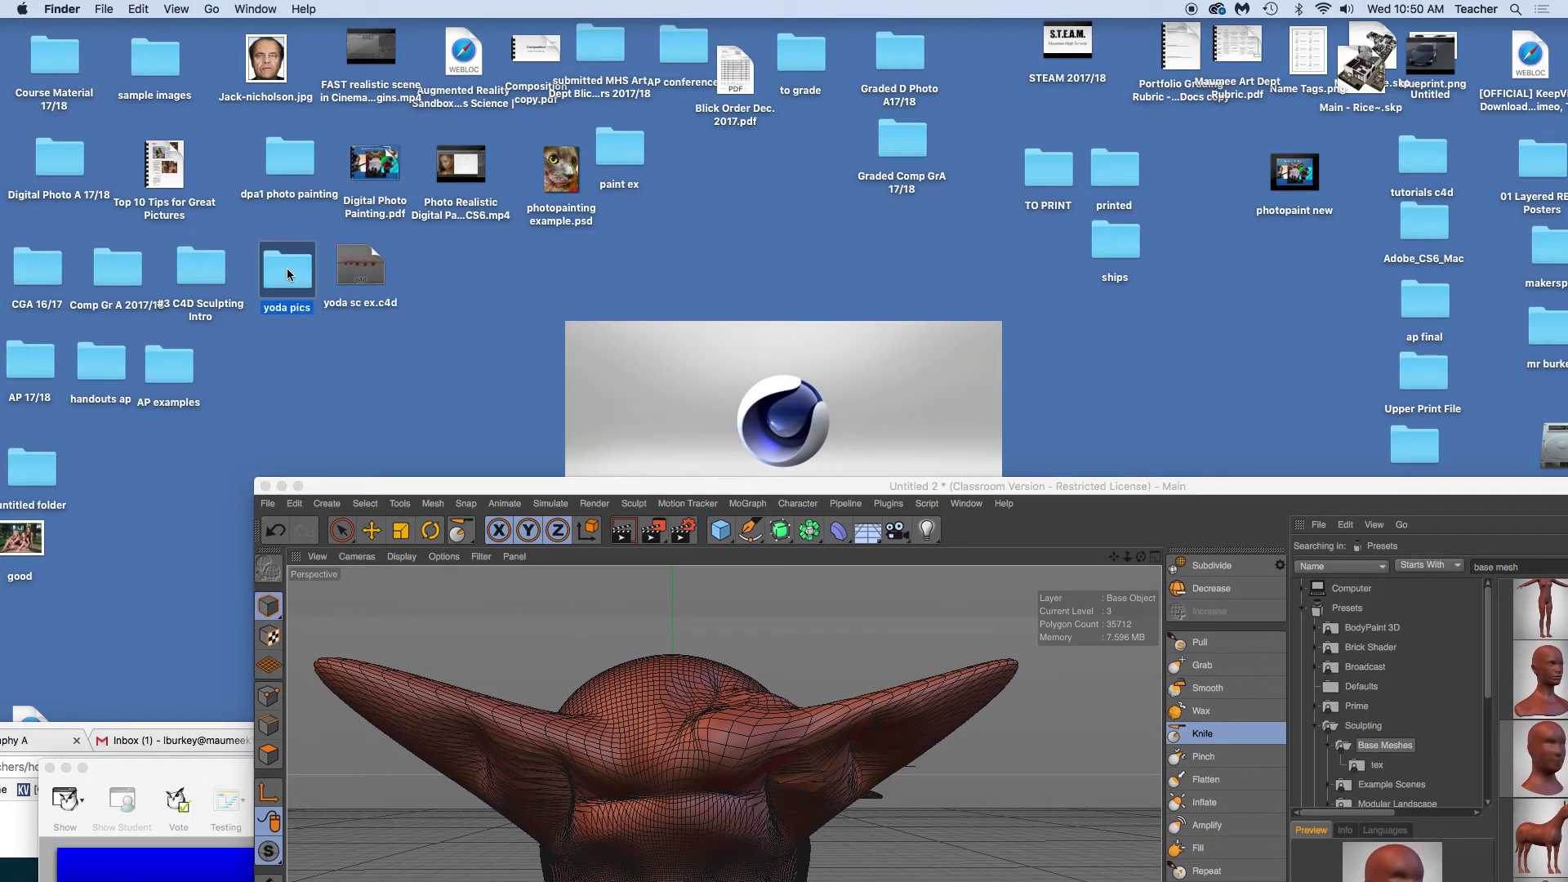
click(890, 204)
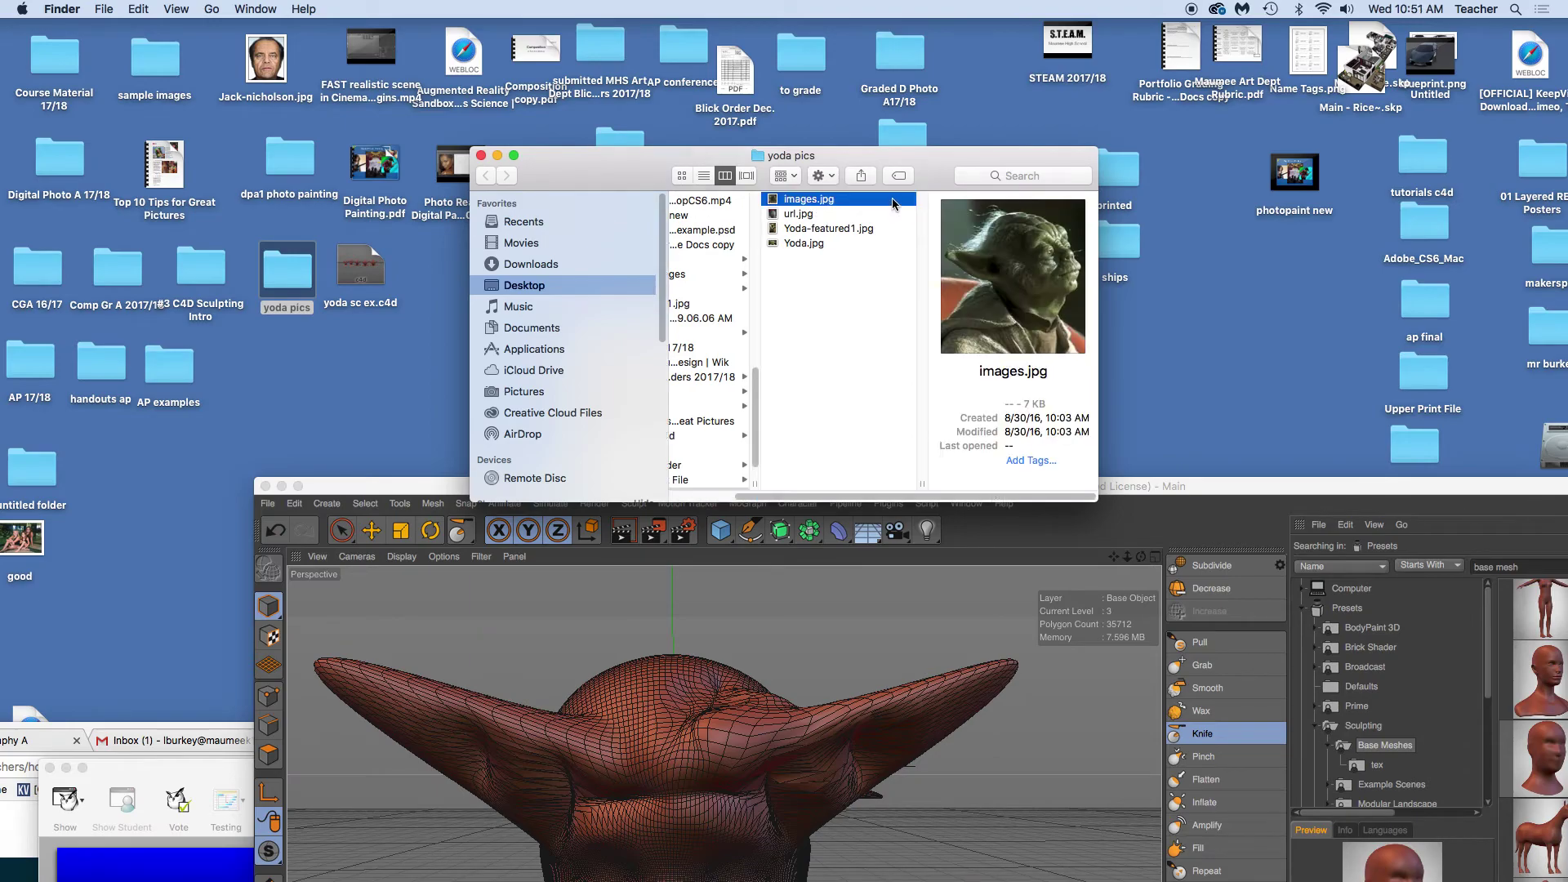
drag(926, 182, 703, 54)
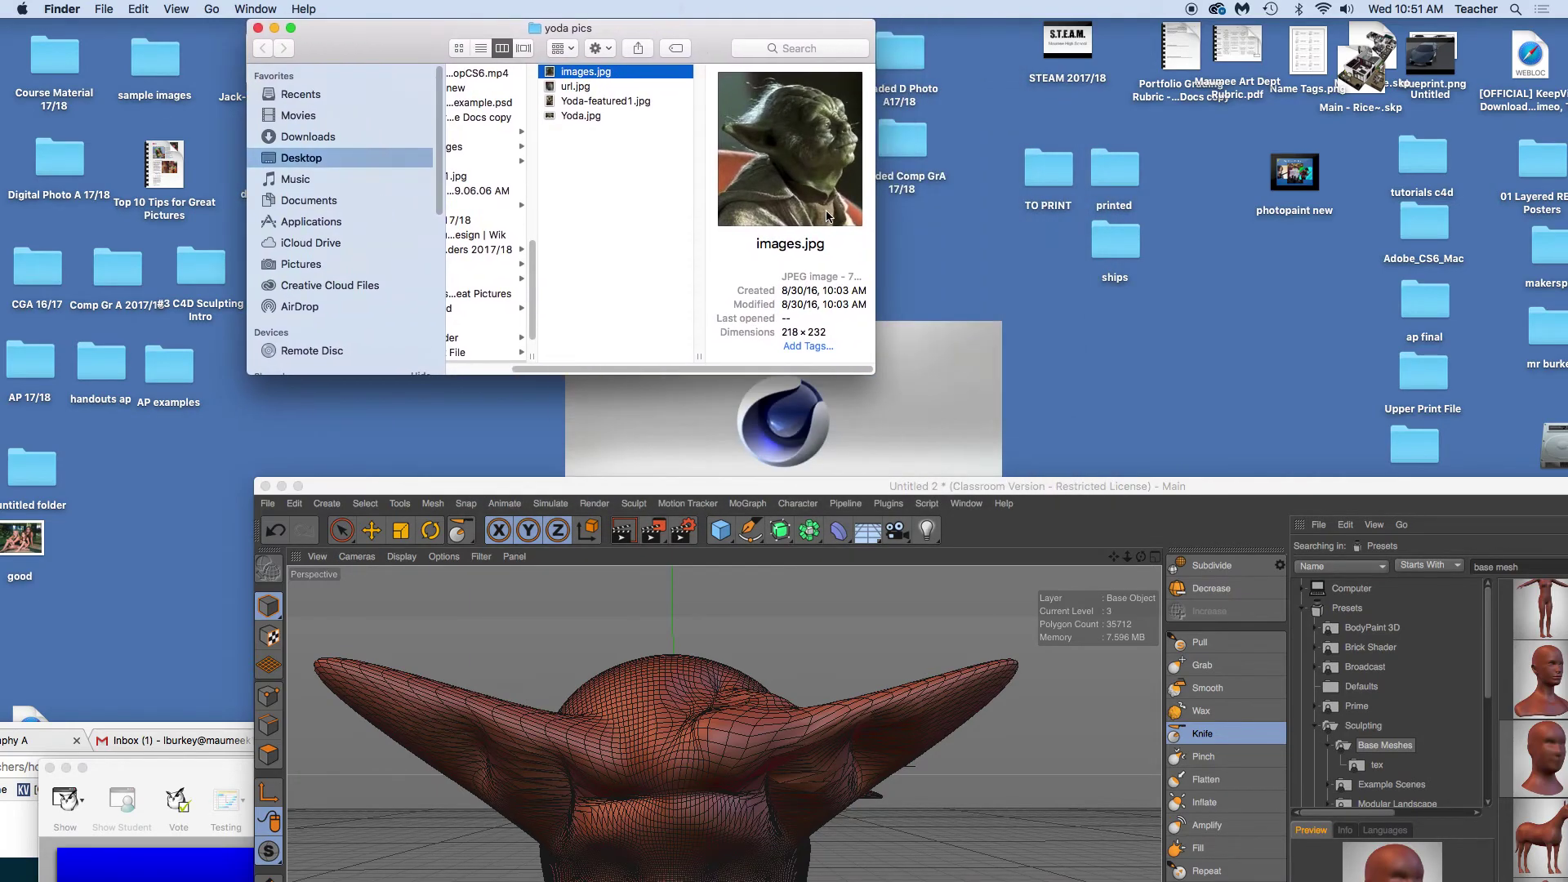
click(567, 88)
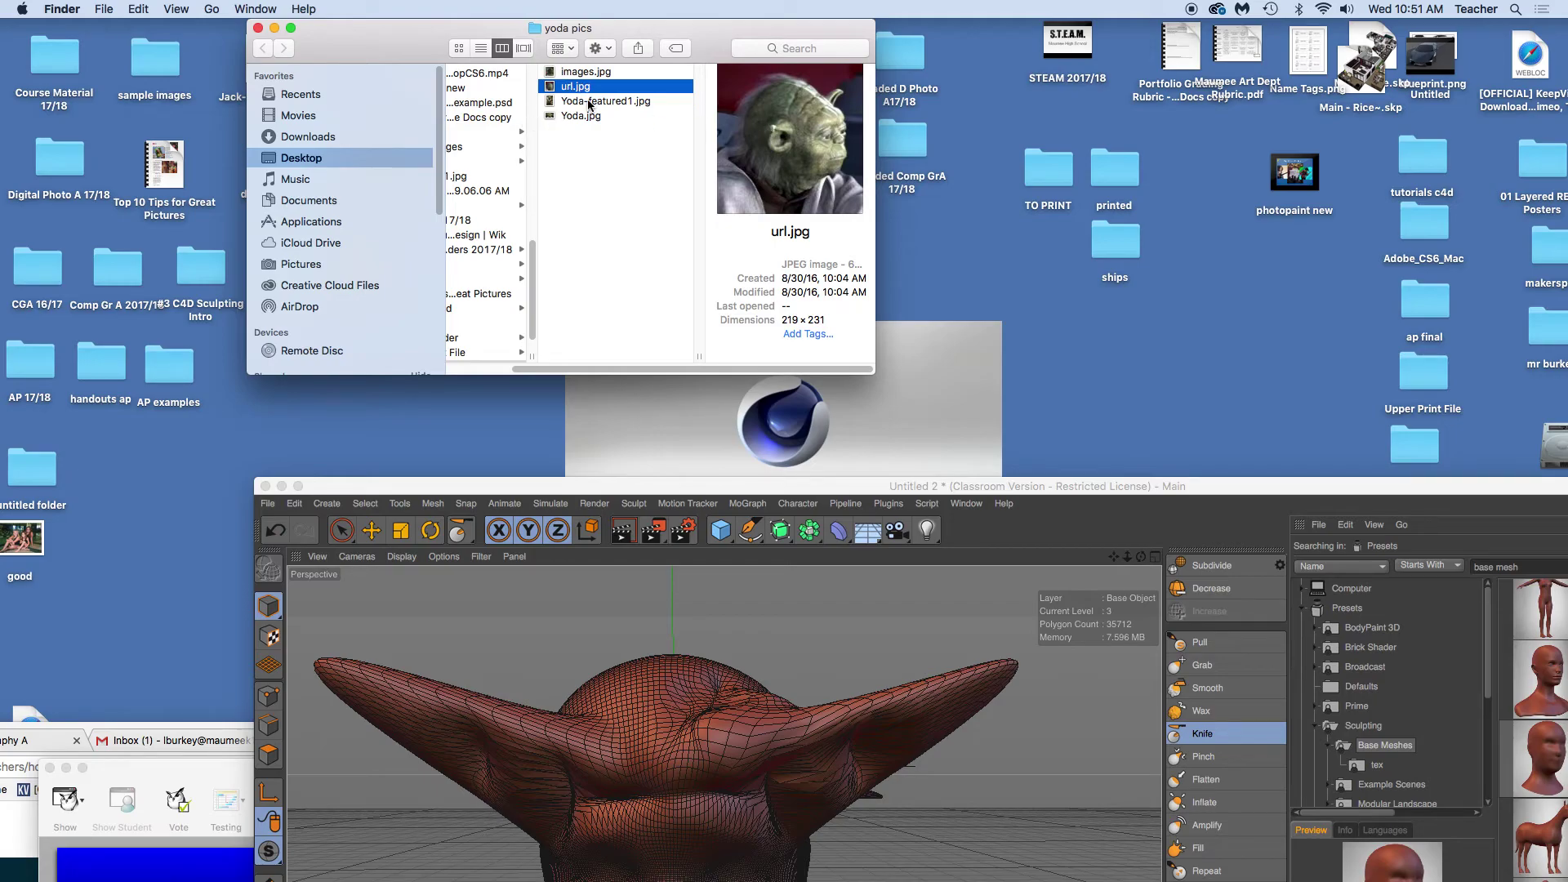
click(590, 102)
click(578, 116)
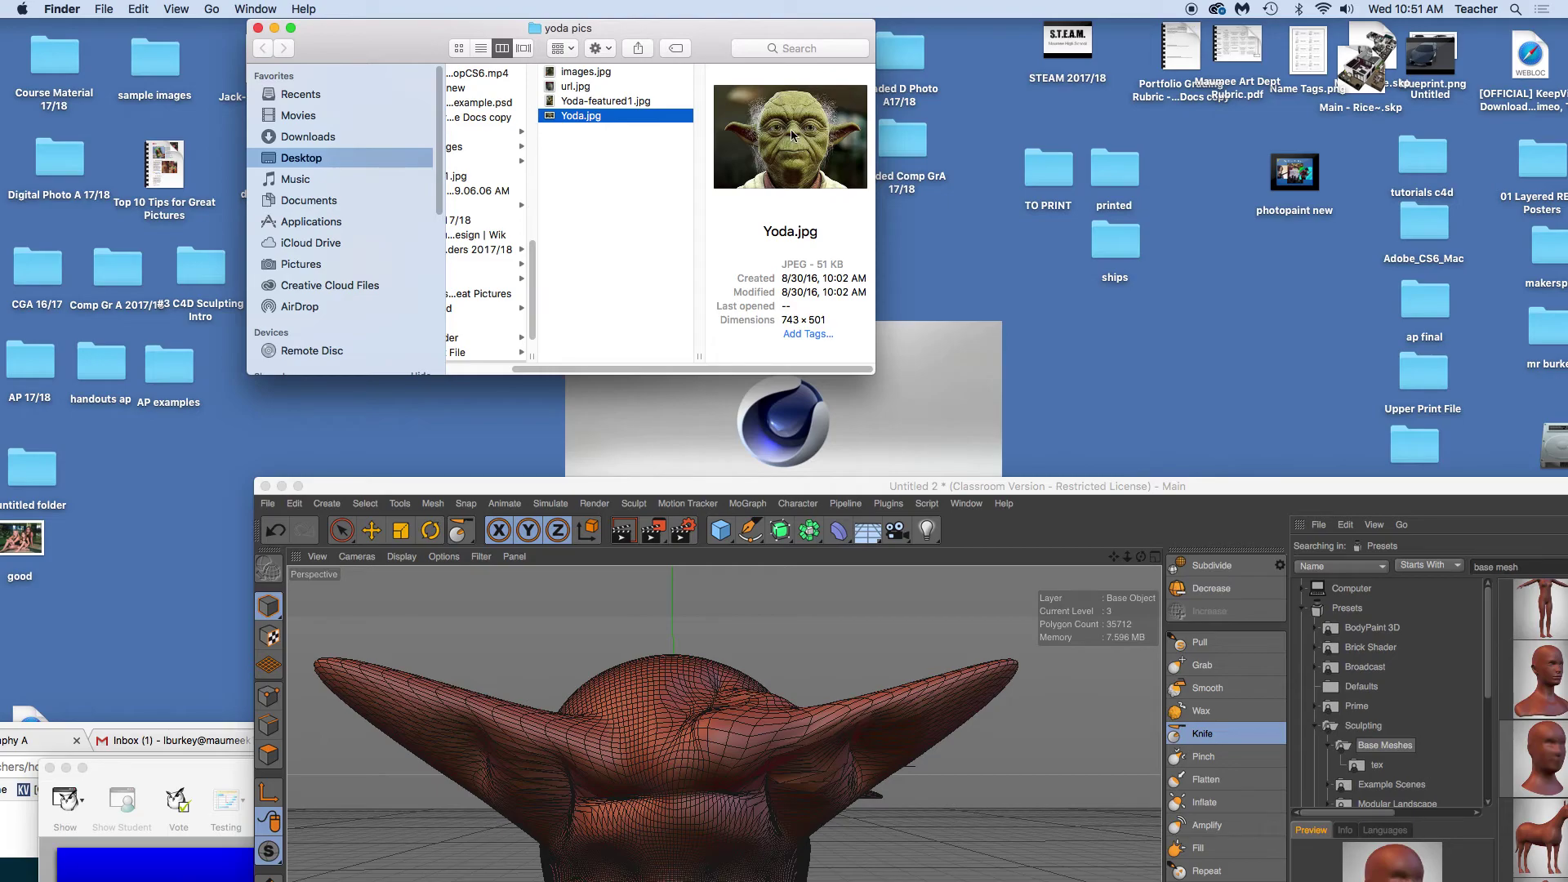
drag(347, 30, 357, 30)
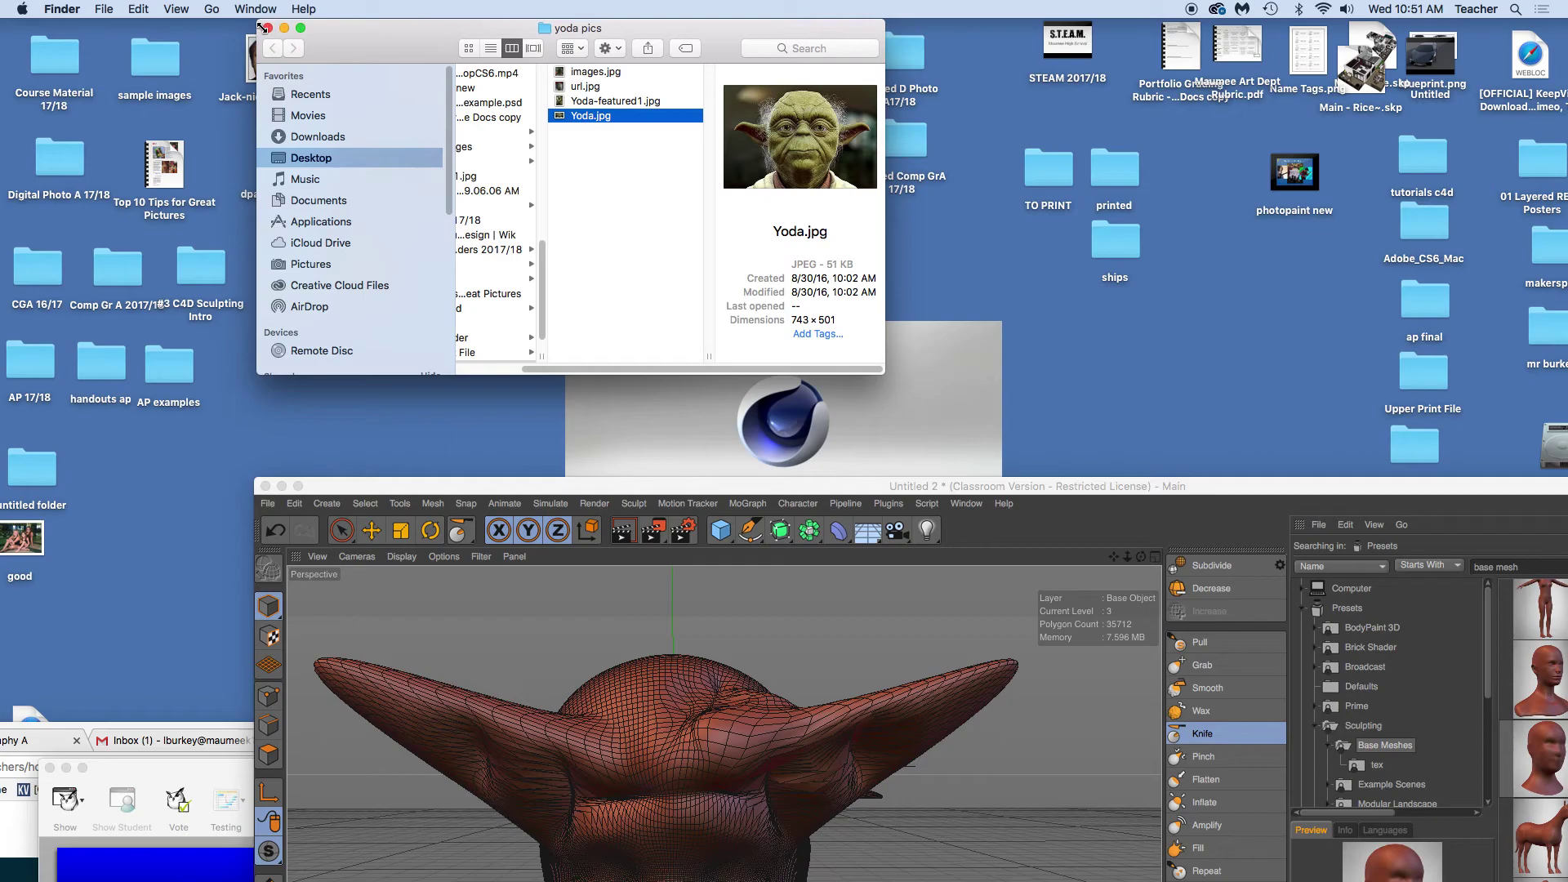
mouse_move(689, 493)
mouse_down()
mouse_move(533, 145)
mouse_move(534, 48)
mouse_move(508, 35)
mouse_up()
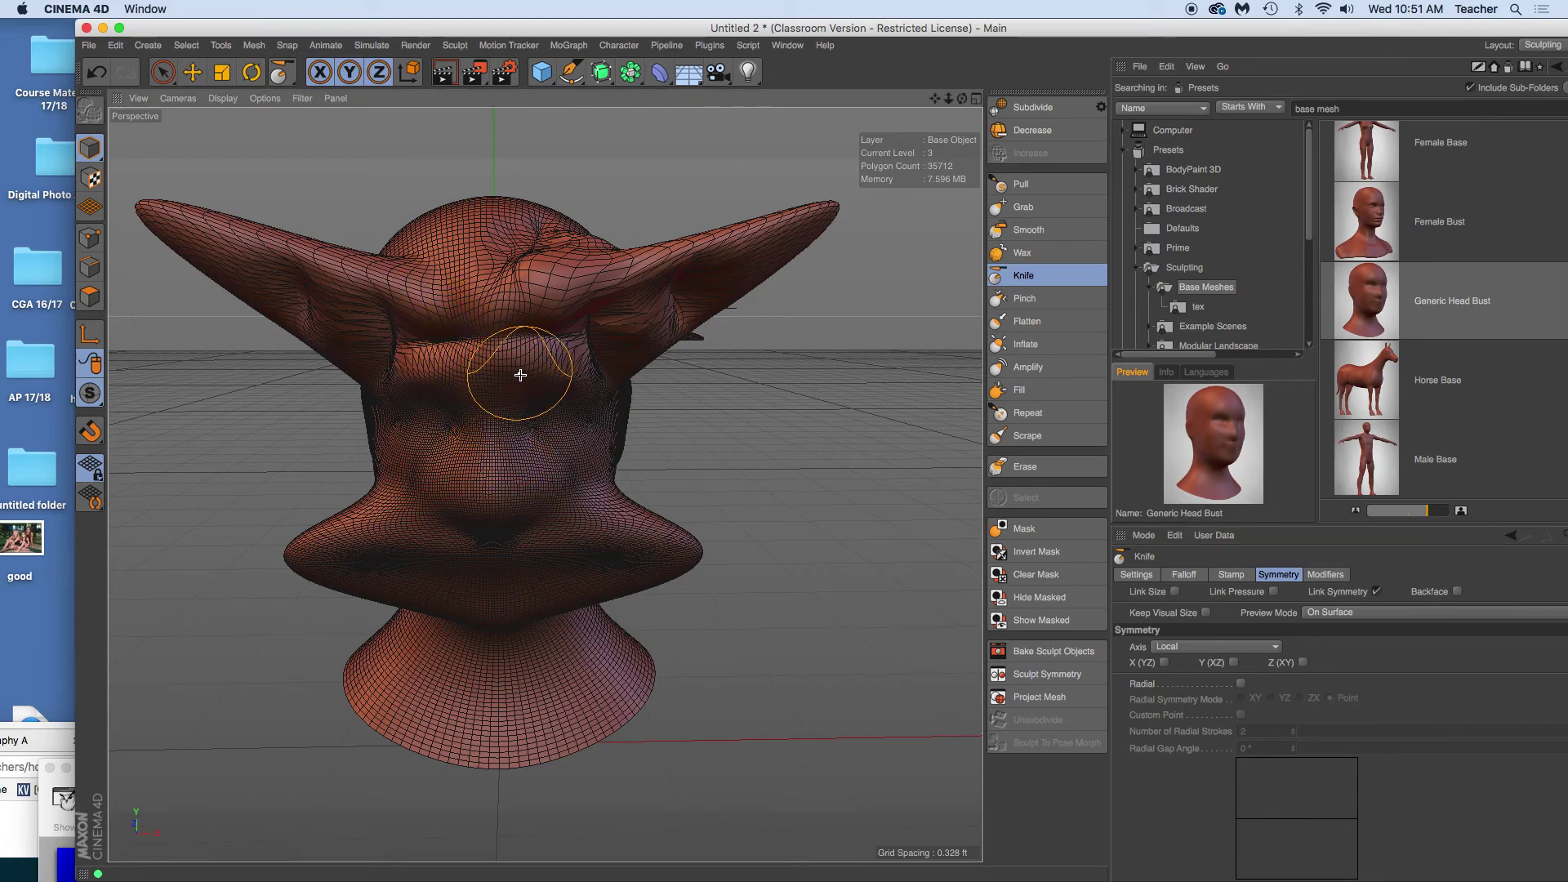
Carve a slanting crease above one eye with the Knife brush, and view the bust's base mesh in Polygons mode before returning to Model mode
drag(565, 407, 632, 441)
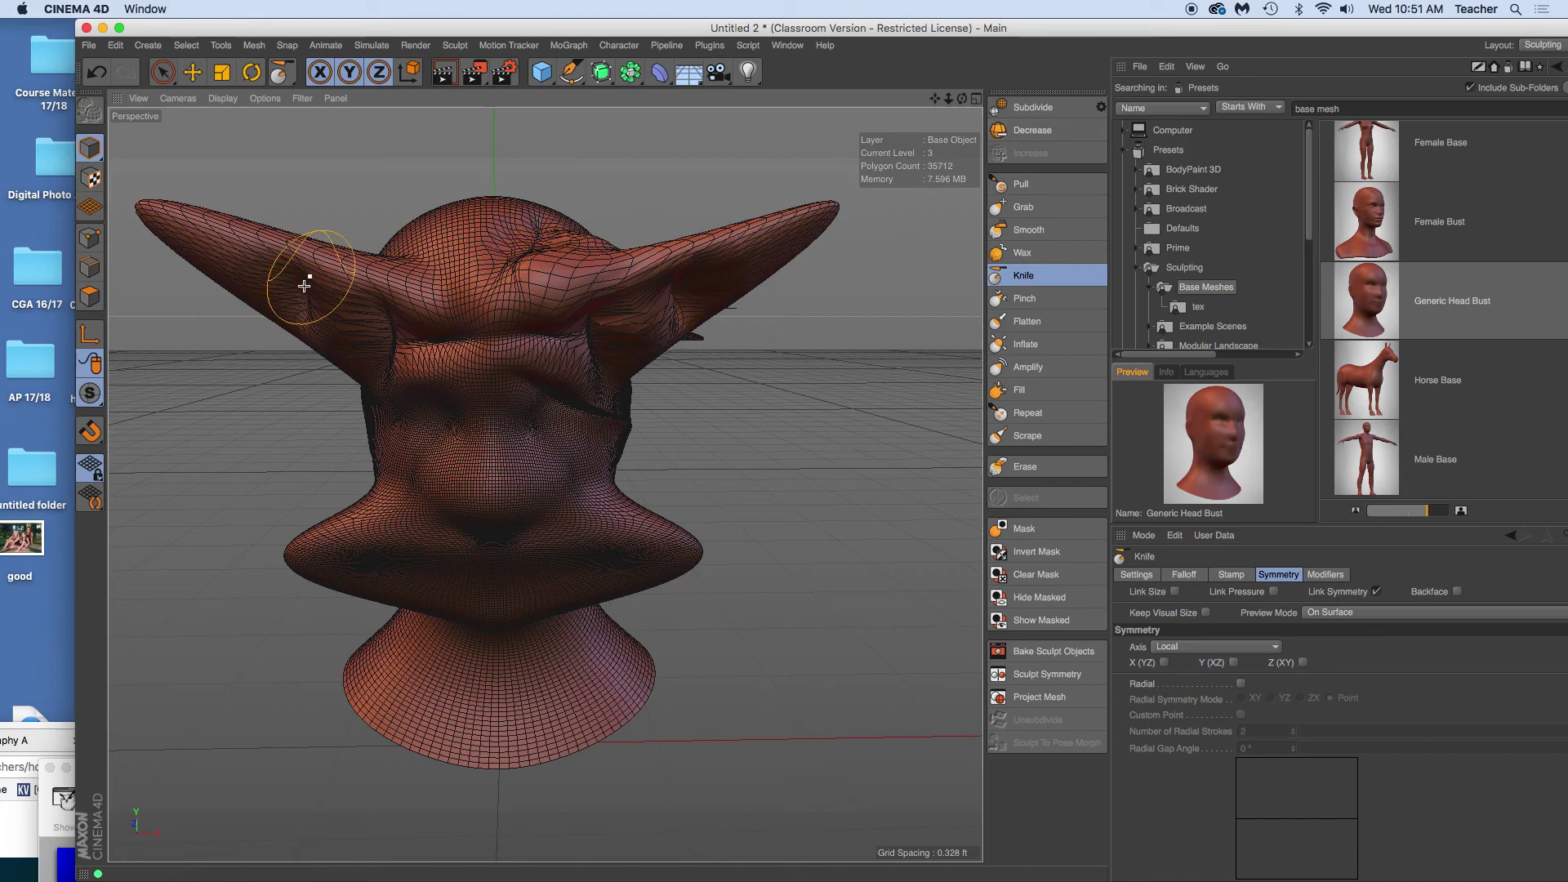
click(90, 296)
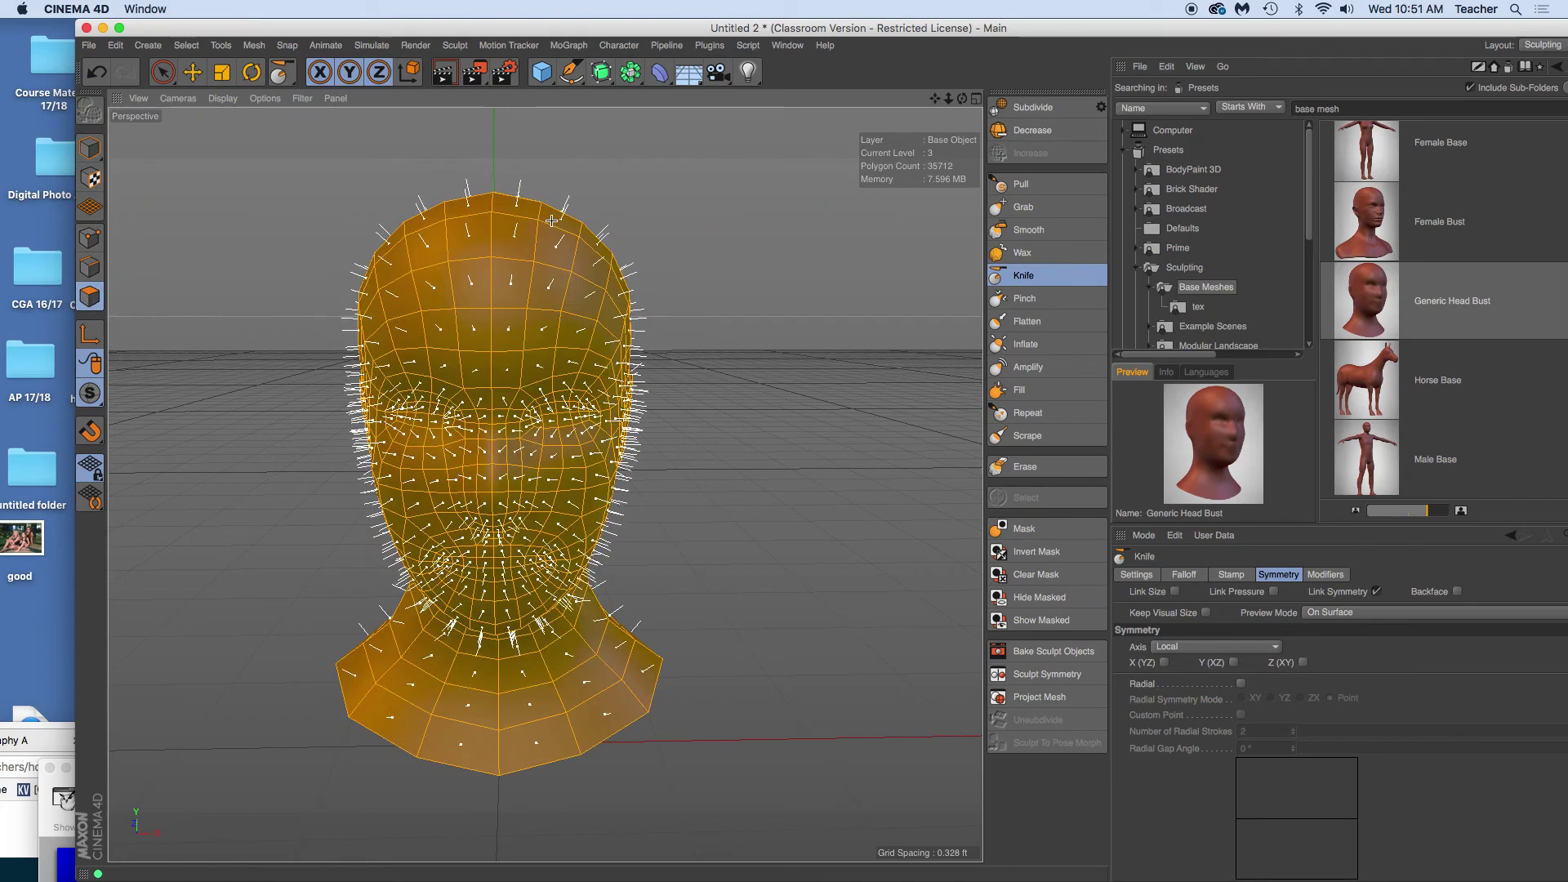
click(89, 149)
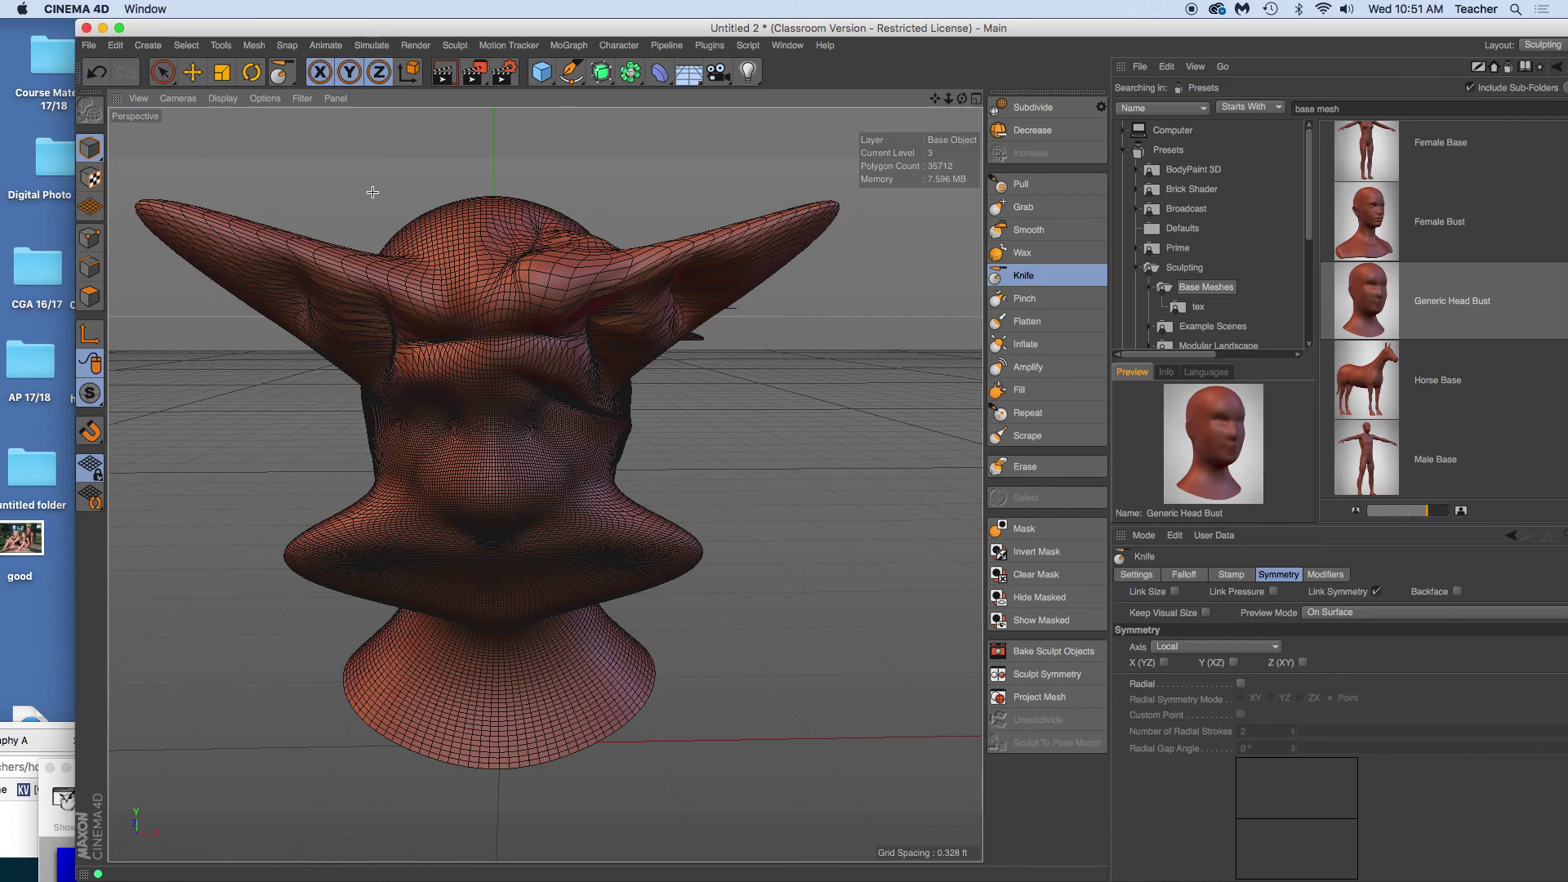
drag(351, 31, 367, 301)
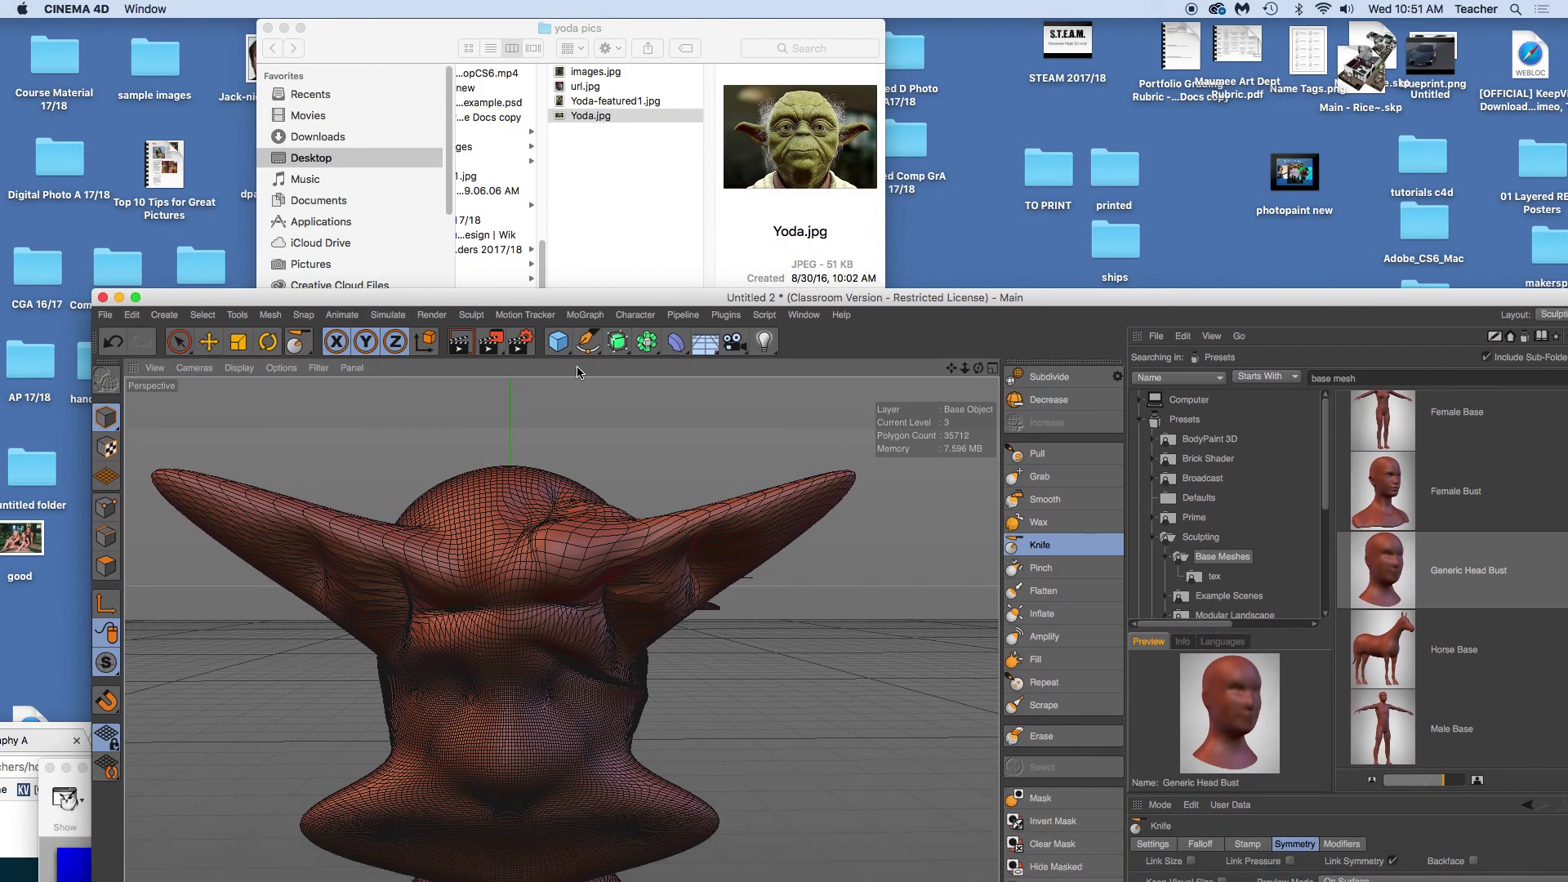
mouse_move(980, 849)
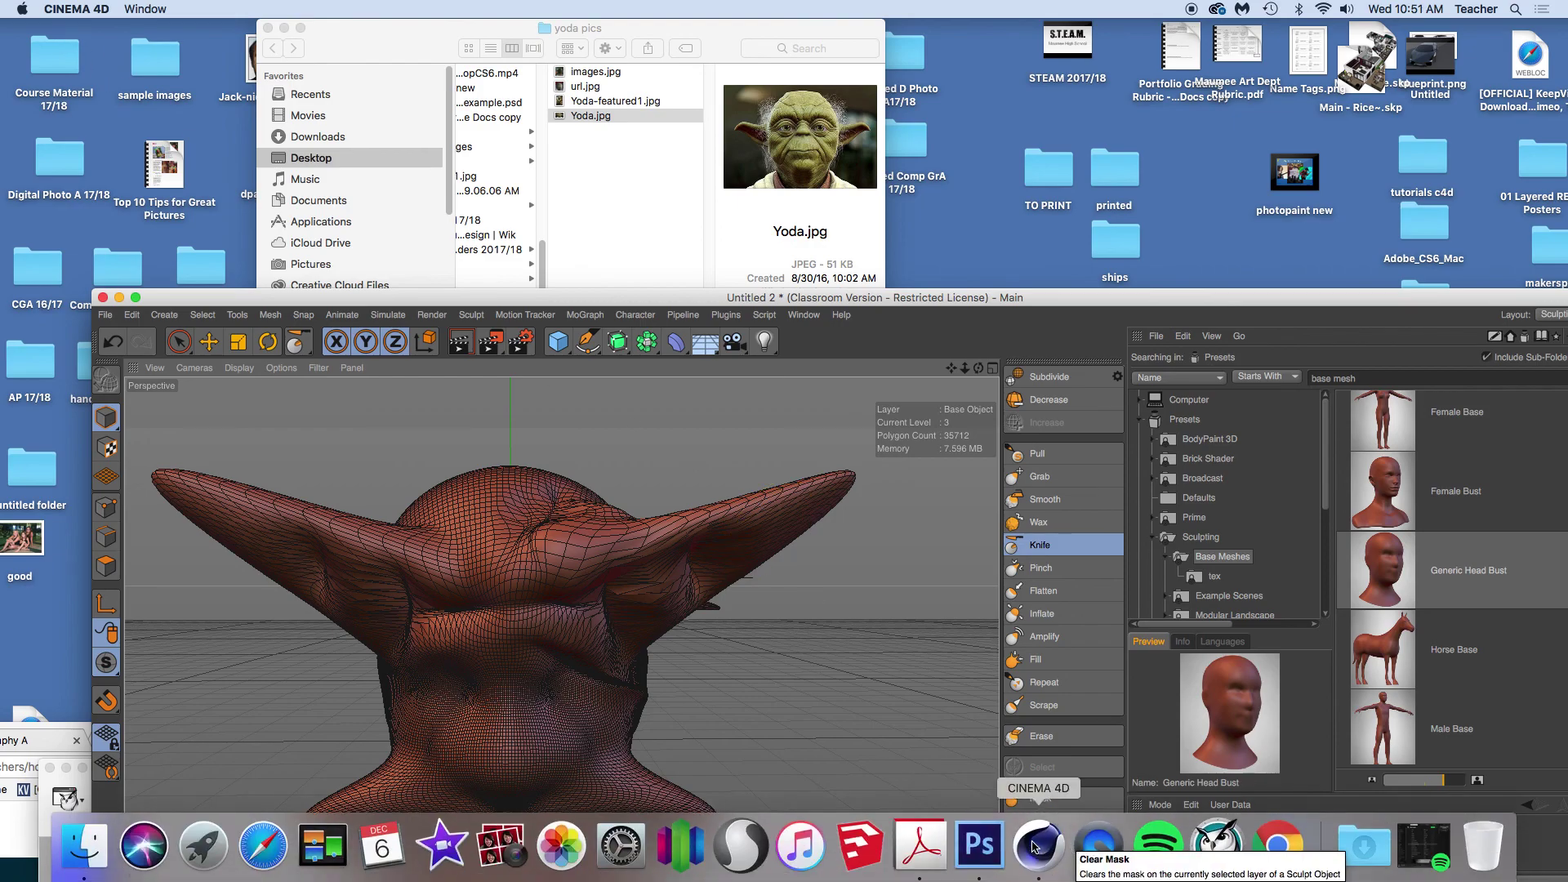
click(1098, 841)
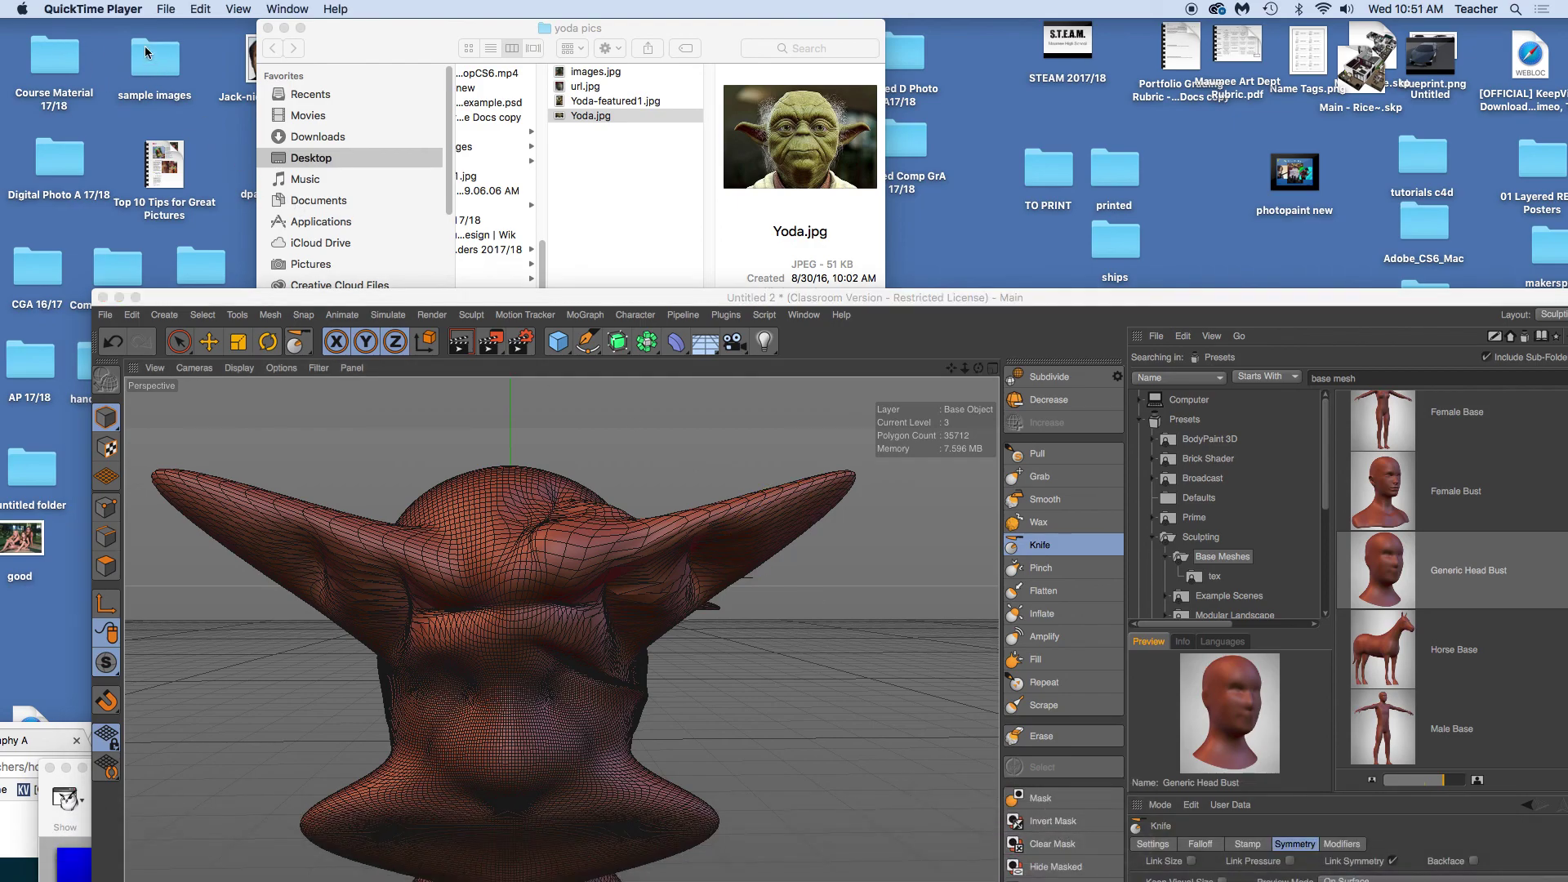